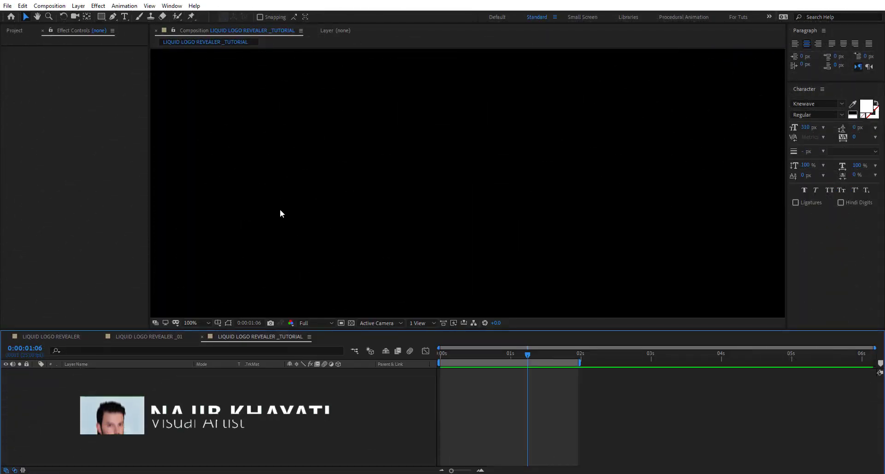
# Add a text layer reading "Liquid" and center it in the composition
pyautogui.click(124, 17)
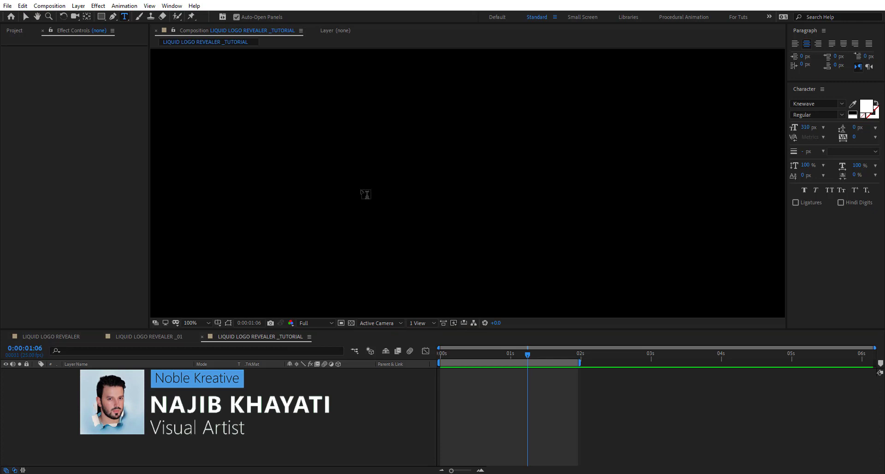
pyautogui.click(361, 195)
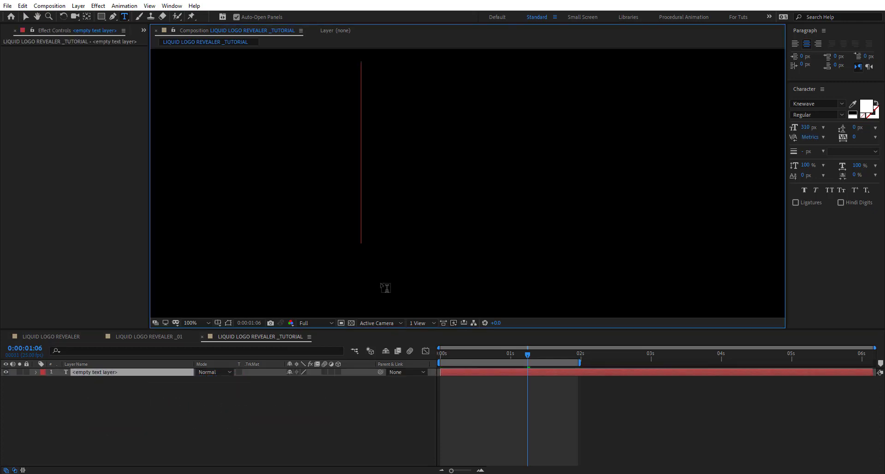
pyautogui.write('Liquid')
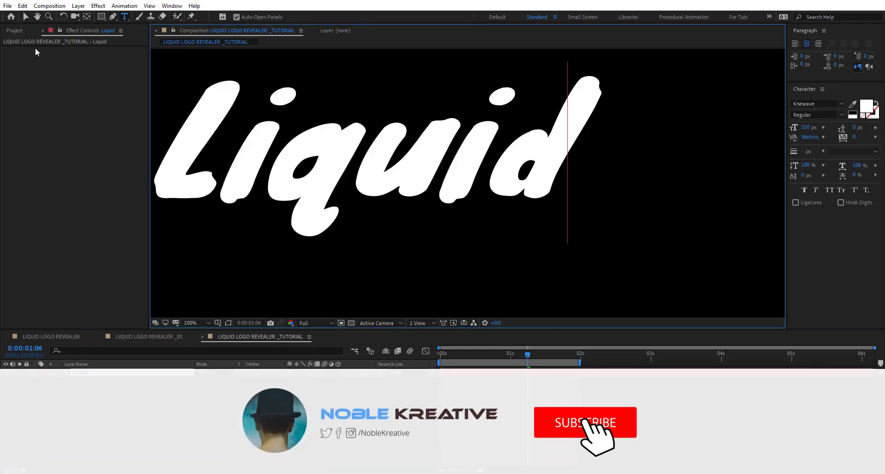
pyautogui.click(25, 17)
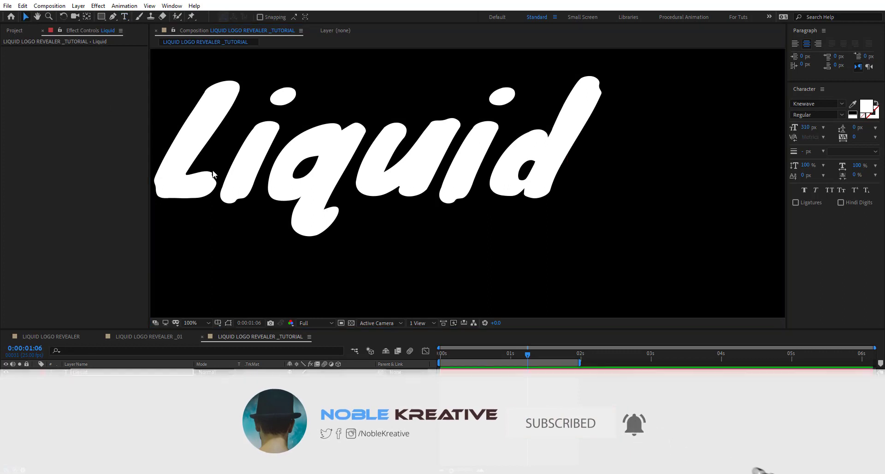
pyautogui.click(213, 171)
pyautogui.hotkey('ctrl', 'Home')
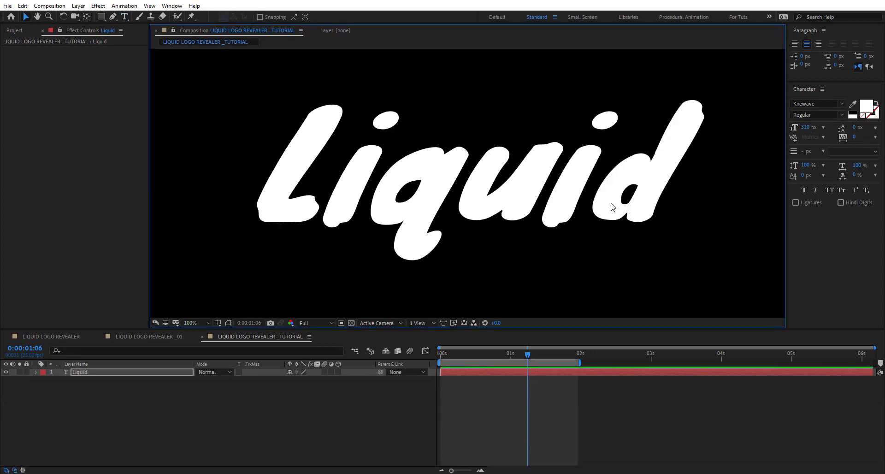
pyautogui.moveTo(533, 181); pyautogui.dragTo(518, 176)
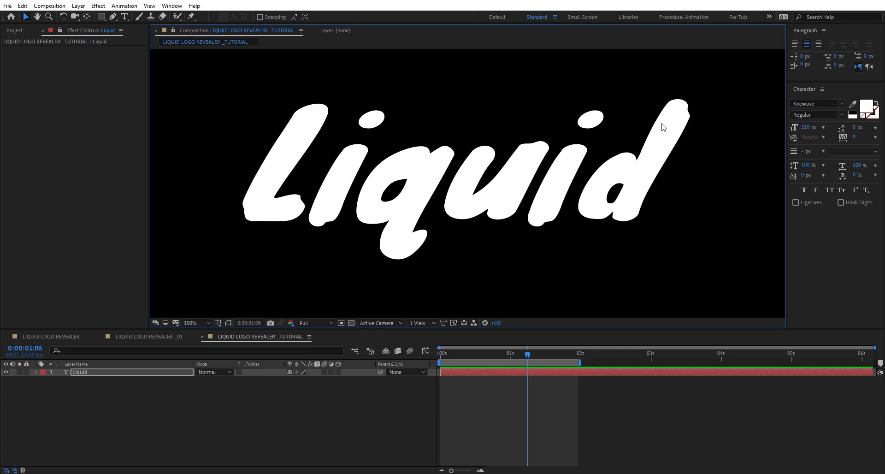
# Pre-compose the Liquid text layer into a new composition named TEXT_LOGO
pyautogui.rightClick(139, 372)
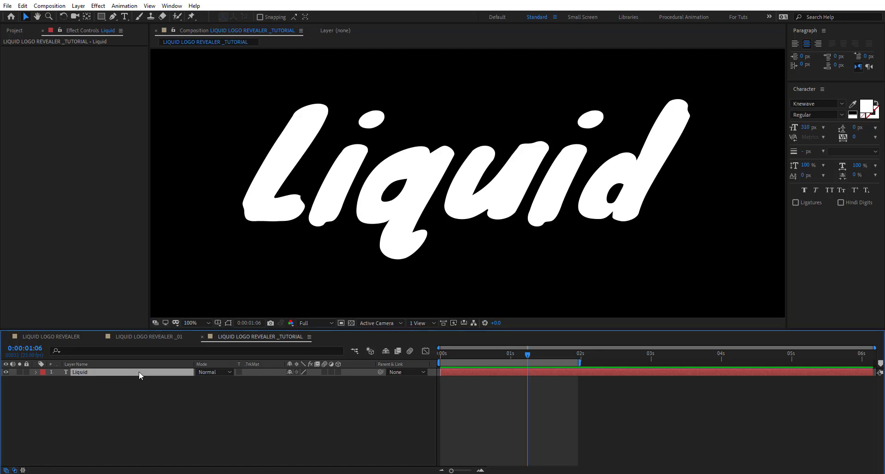
pyautogui.click(205, 331)
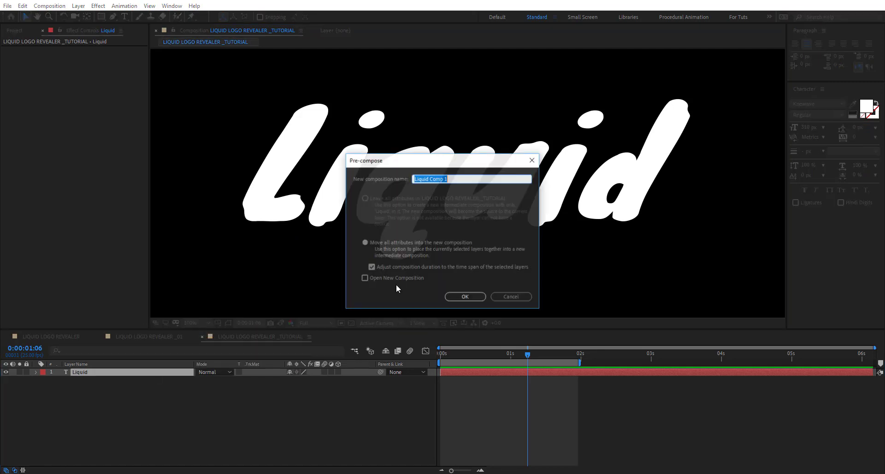
pyautogui.write('TEXT')
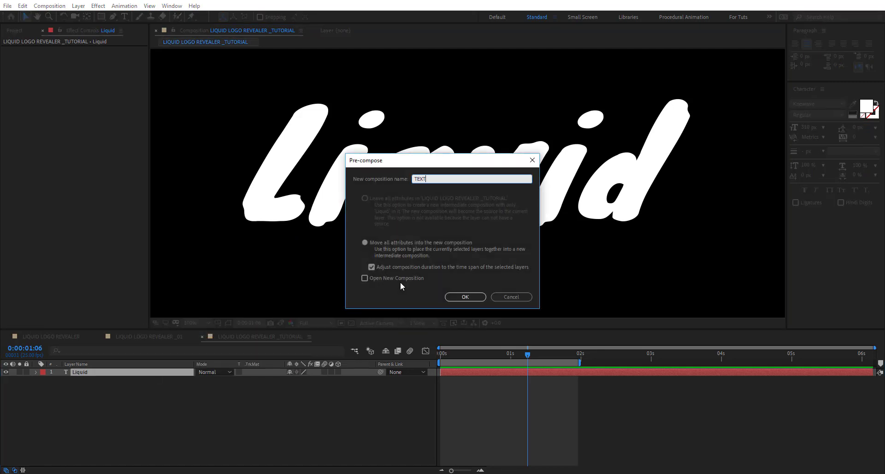
pyautogui.write('_LOGO')
pyautogui.press('Return')
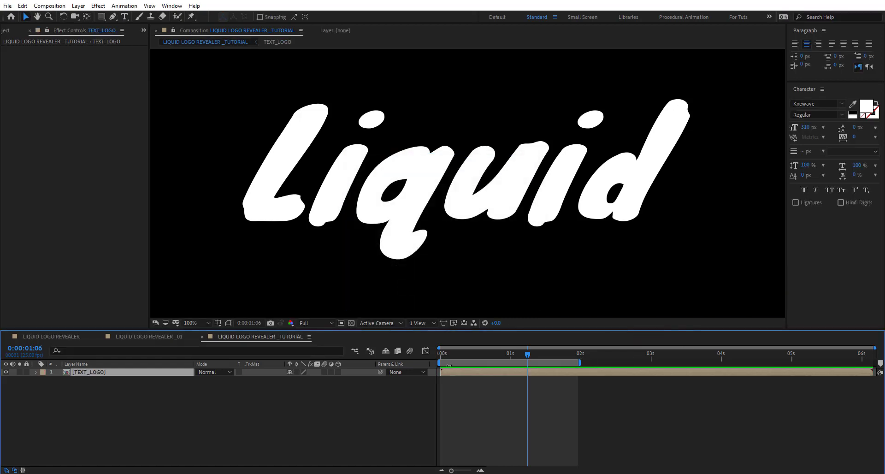
# Apply the Minimax effect to the TEXT_LOGO layer with operation Minimum and channel Alpha and Color
pyautogui.hotkey('ctrl', 'space')
pyautogui.write('mini')
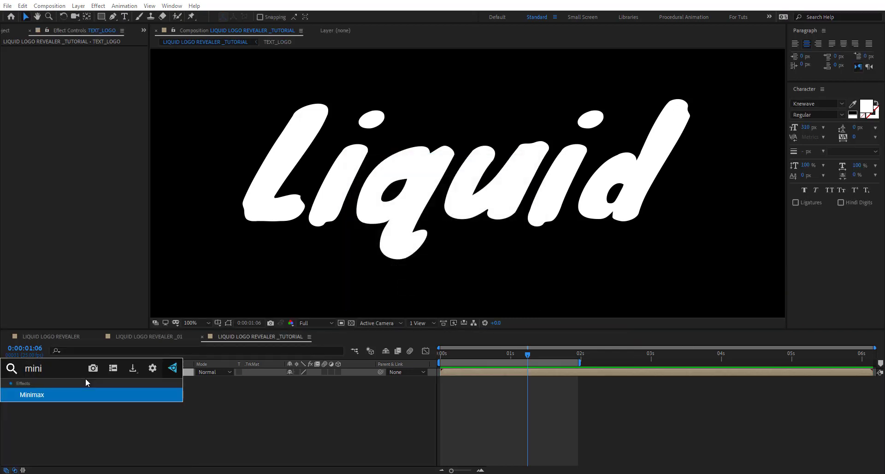
pyautogui.press('Return')
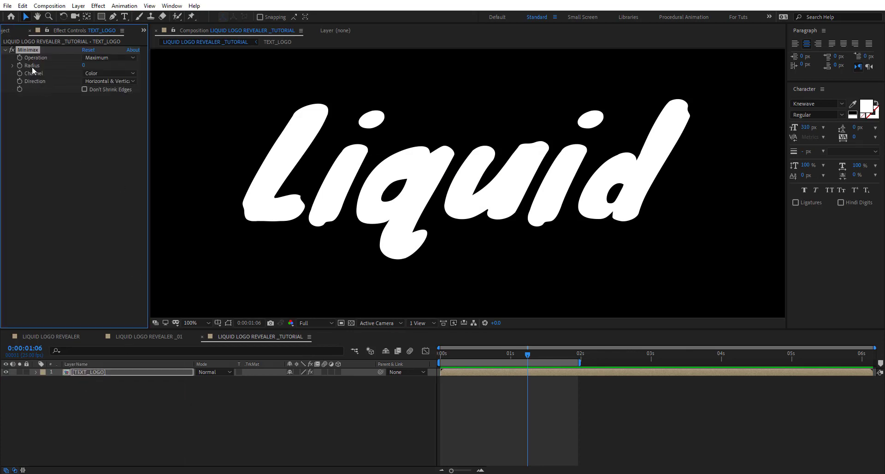
pyautogui.click(100, 57)
pyautogui.click(119, 70)
pyautogui.click(101, 73)
pyautogui.click(125, 93)
# Set the Minimax radius to 9 to thin the lettering
pyautogui.moveTo(92, 66); pyautogui.dragTo(118, 69)
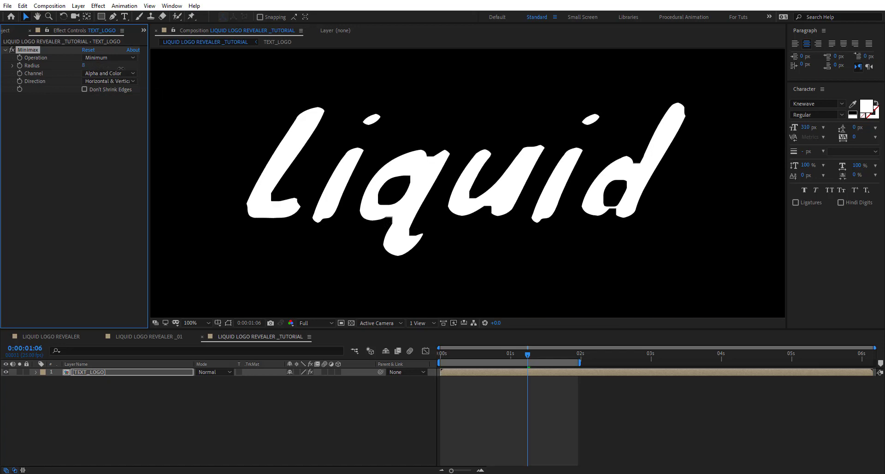
pyautogui.click(84, 66)
pyautogui.write('9')
pyautogui.press('Return')
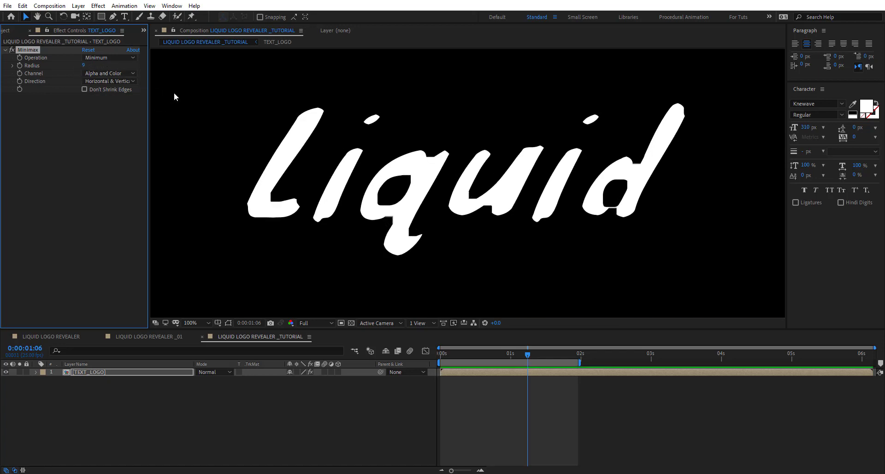
# Apply the Vegas effect to the TEXT_LOGO layer and set its stroke color to blue 167EFF
pyautogui.hotkey('ctrl', 'space')
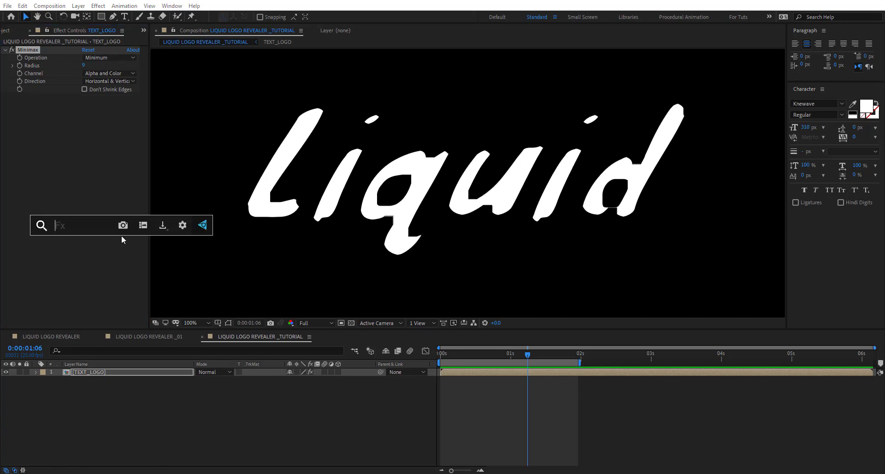
pyautogui.write('vega')
pyautogui.press('Return')
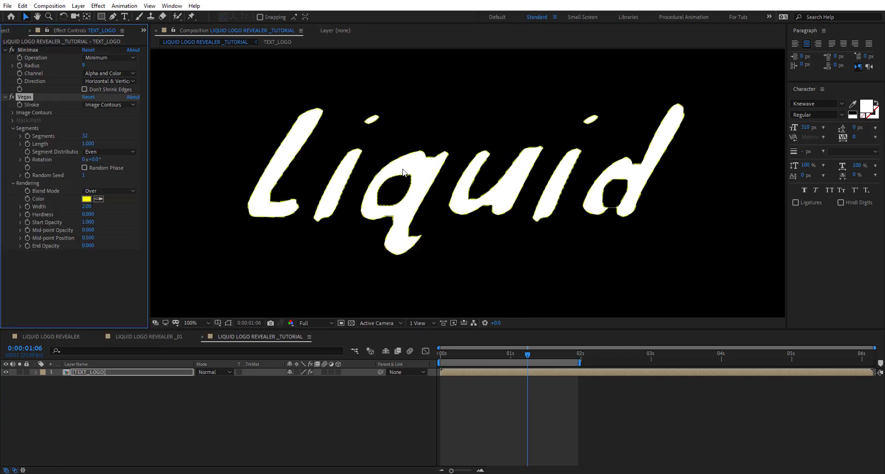
pyautogui.press('.')
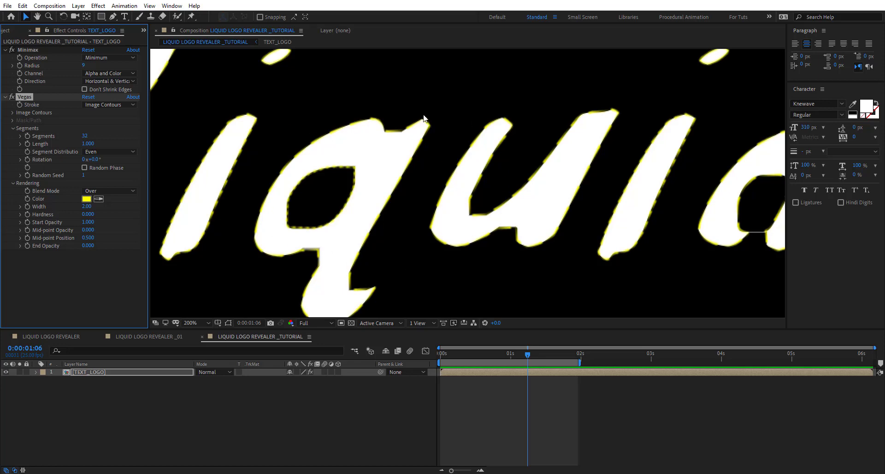
pyautogui.click(86, 199)
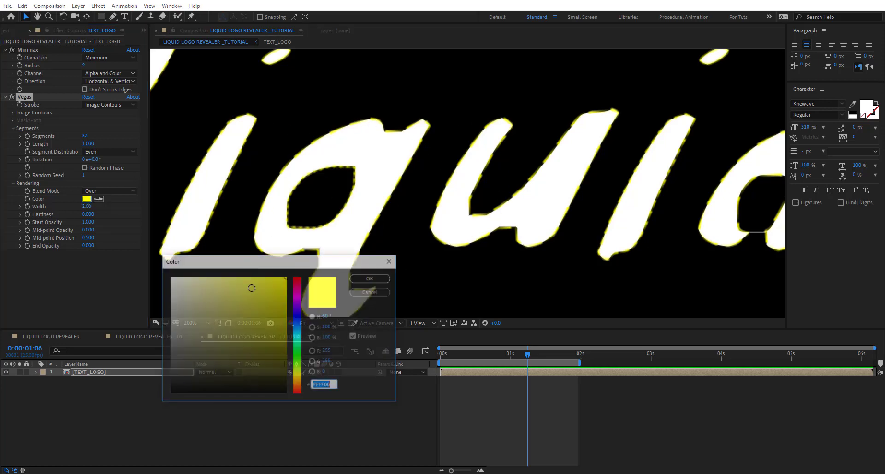
pyautogui.click(298, 323)
pyautogui.click(276, 277)
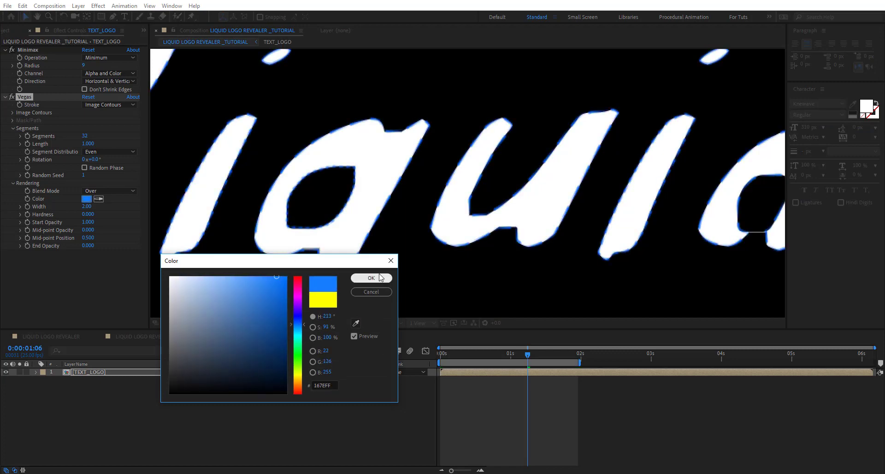
pyautogui.click(380, 279)
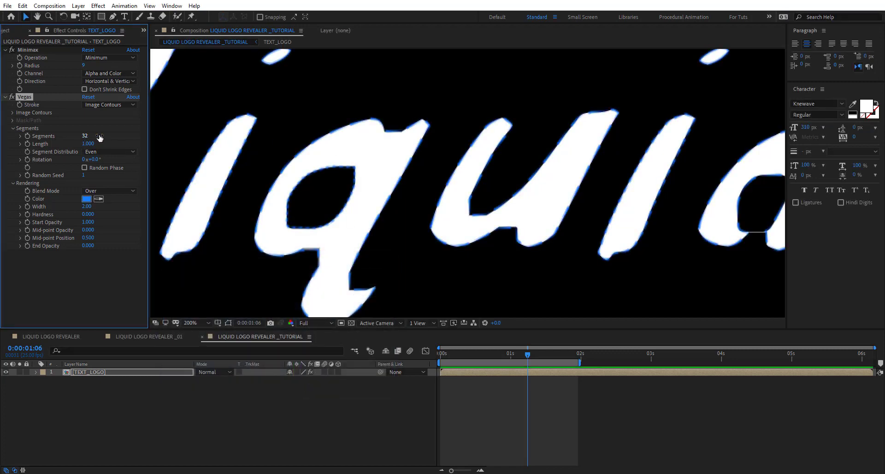
# Set the Vegas stroke to 1 segment with a width of 5.50
pyautogui.moveTo(101, 136); pyautogui.dragTo(64, 137)
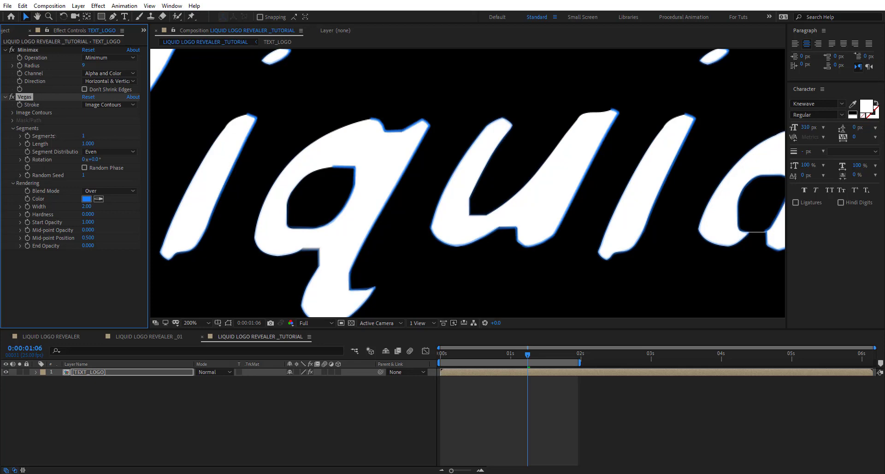
pyautogui.press(',')
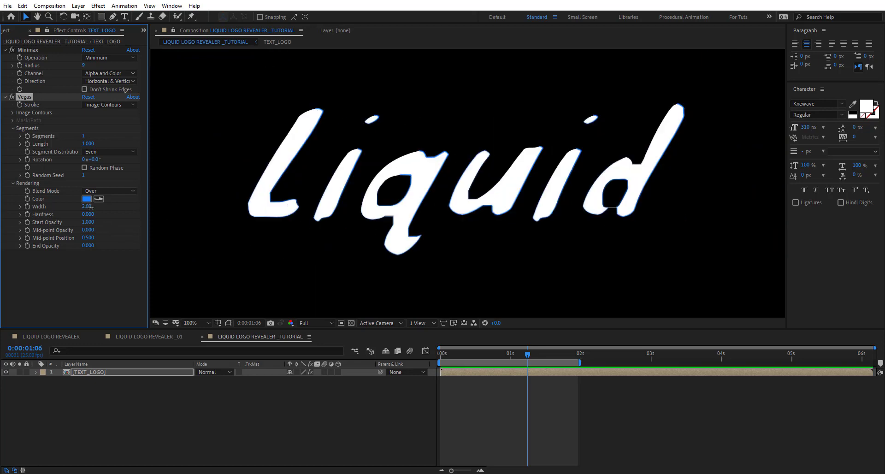
pyautogui.moveTo(86, 206); pyautogui.dragTo(101, 209)
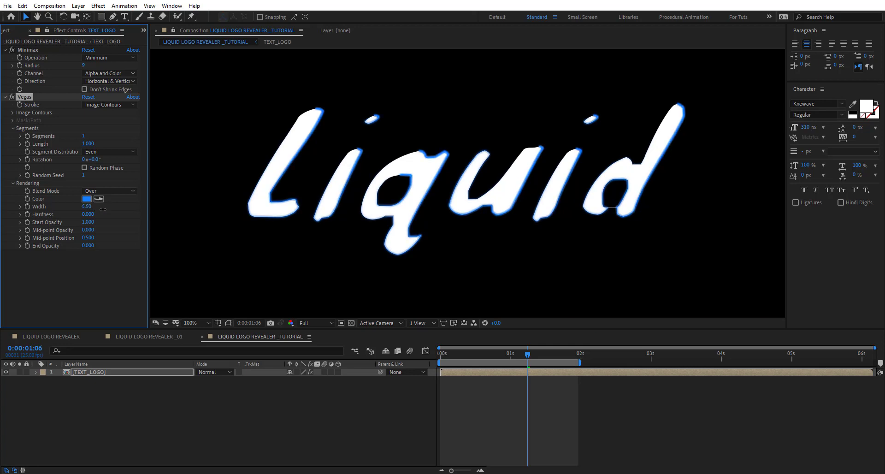
pyautogui.press('.')
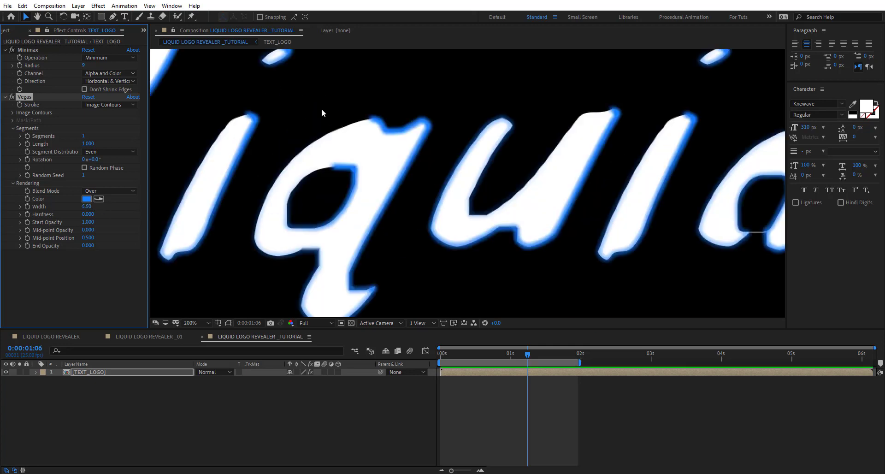
pyautogui.press(',')
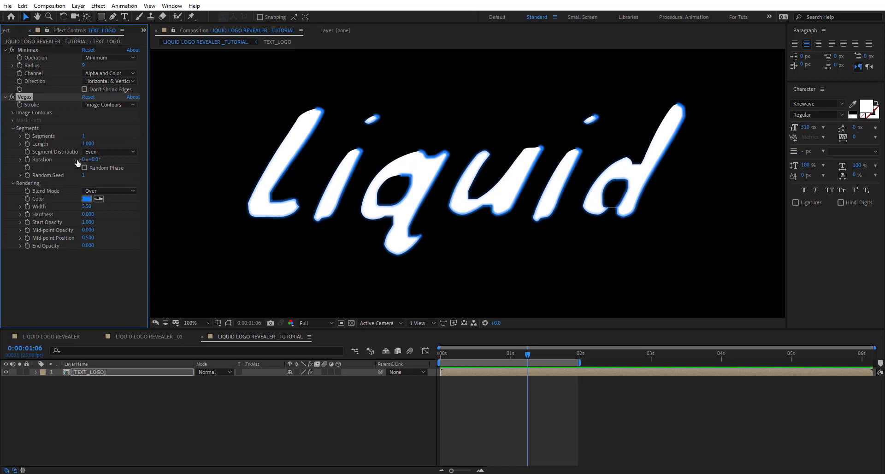
# Set the Vegas Rotation to -83° and keyframe its Length from 0 at 0:00:00:00 to 1 at 0:00:01:06
pyautogui.moveTo(95, 159)
pyautogui.mouseDown()
pyautogui.moveTo(206, 159)
pyautogui.moveTo(67, 159)
pyautogui.mouseUp()
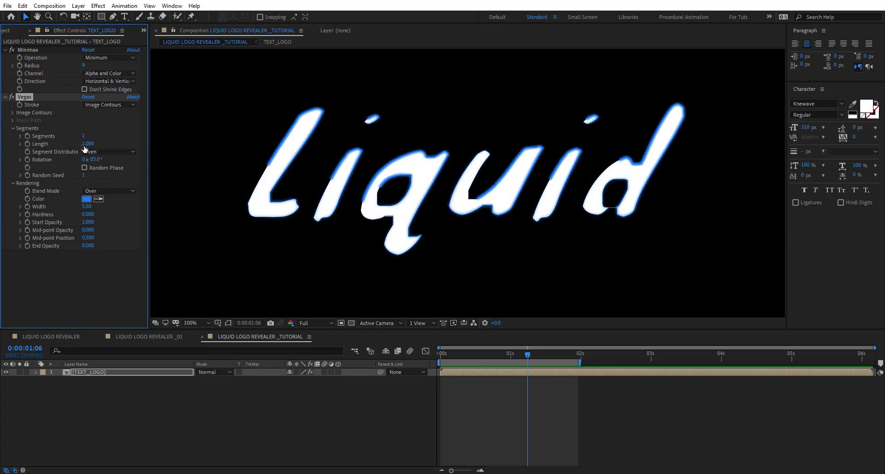
pyautogui.moveTo(64, 145)
pyautogui.mouseDown()
pyautogui.moveTo(25, 144)
pyautogui.moveTo(69, 145)
pyautogui.mouseUp()
pyautogui.moveTo(457, 351); pyautogui.dragTo(424, 351)
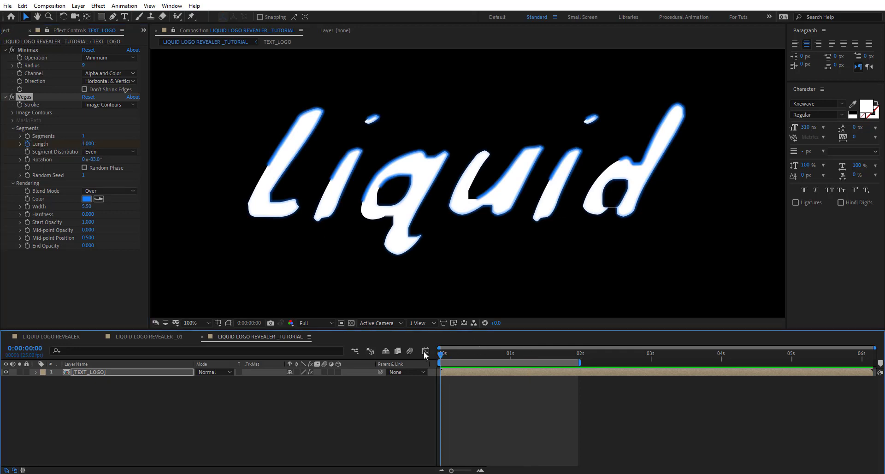
pyautogui.click(86, 144)
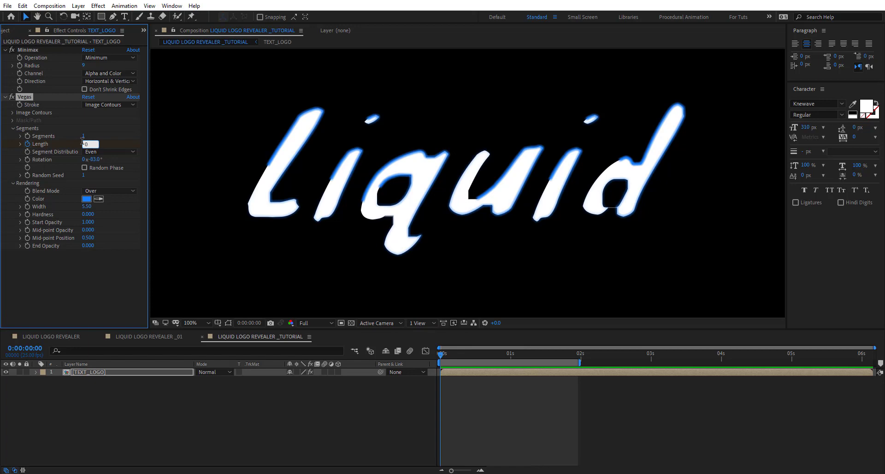
pyautogui.write('0')
pyautogui.press('Return')
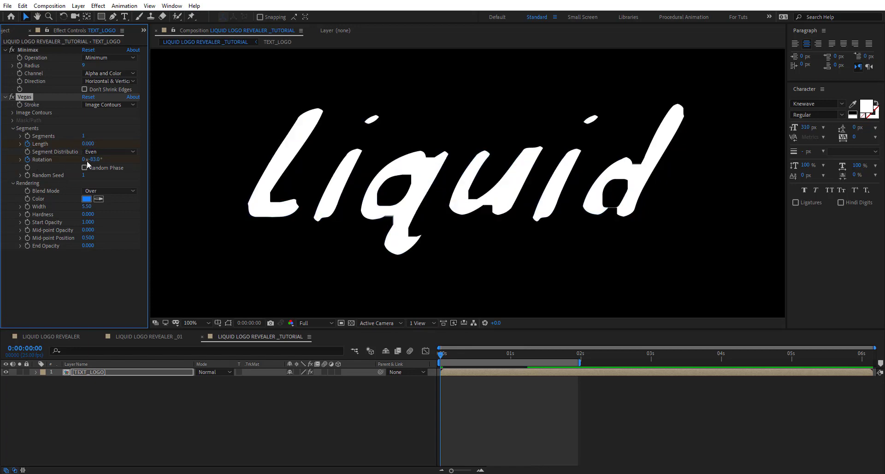
# Keyframe the Vegas Rotation from 0° at 0:00:00:00 to 112° at 0:00:01:06, and preview the stroke animation
pyautogui.click(95, 159)
pyautogui.write('0')
pyautogui.press('Return')
pyautogui.press('u')
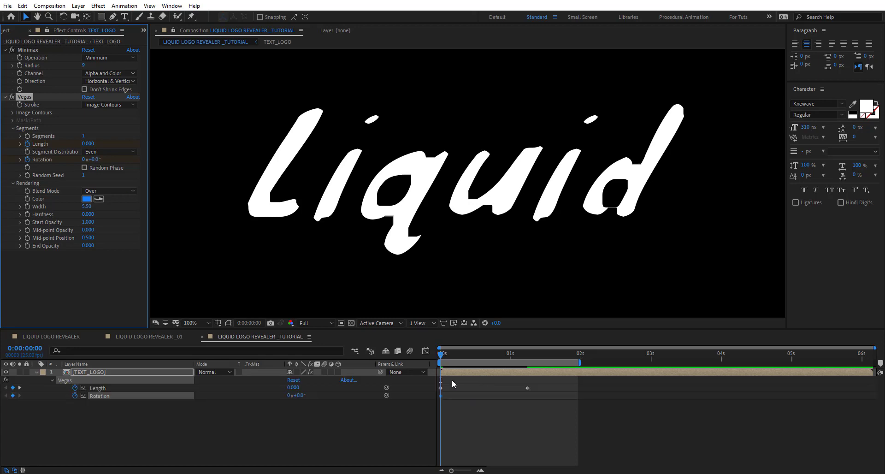
pyautogui.click(528, 354)
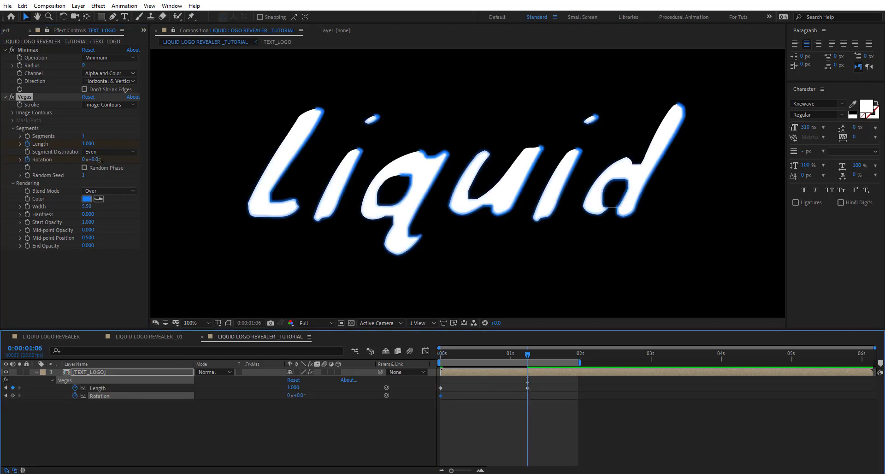
pyautogui.moveTo(95, 160); pyautogui.dragTo(163, 174)
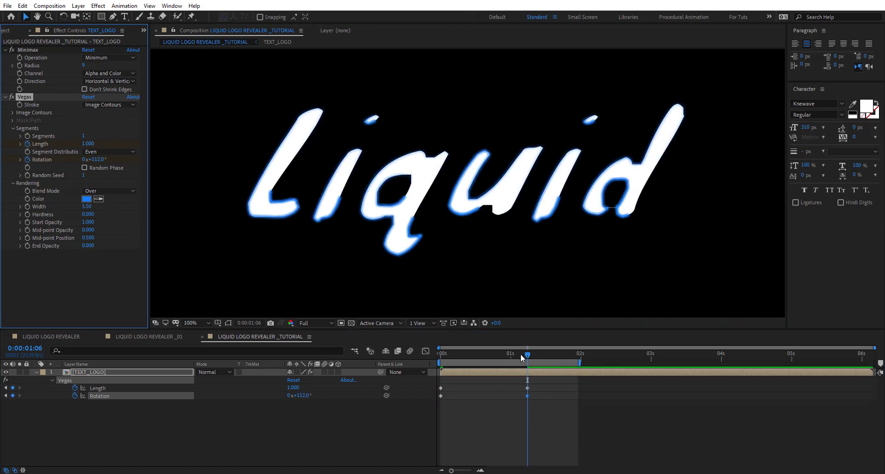
pyautogui.moveTo(520, 353)
pyautogui.mouseDown()
pyautogui.moveTo(444, 363)
pyautogui.moveTo(528, 377)
pyautogui.mouseUp()
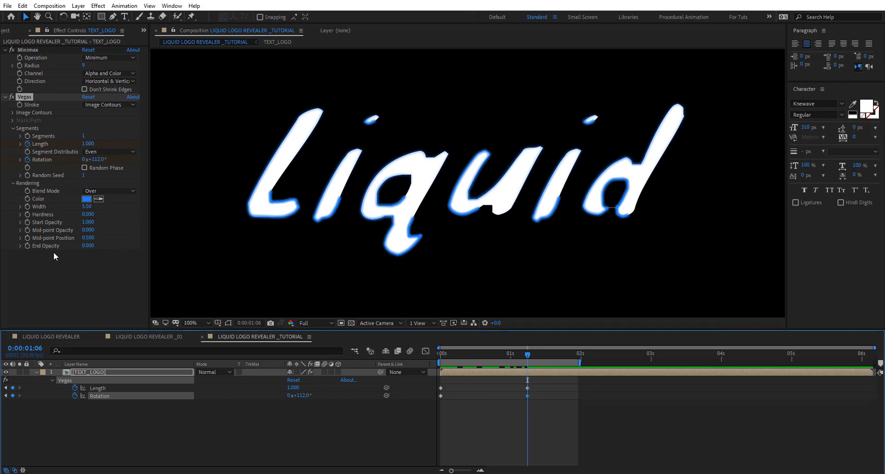
# Set the Vegas Mid-point Opacity and End Opacity to 1 and Mid-point Position to 0.999, and preview the animation
pyautogui.moveTo(86, 248); pyautogui.dragTo(458, 248)
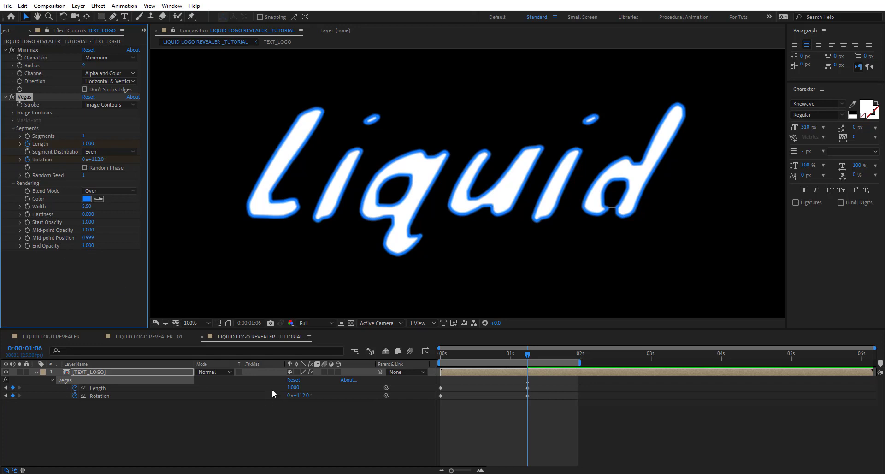
pyautogui.moveTo(477, 356)
pyautogui.mouseDown()
pyautogui.moveTo(465, 358)
pyautogui.moveTo(528, 363)
pyautogui.mouseUp()
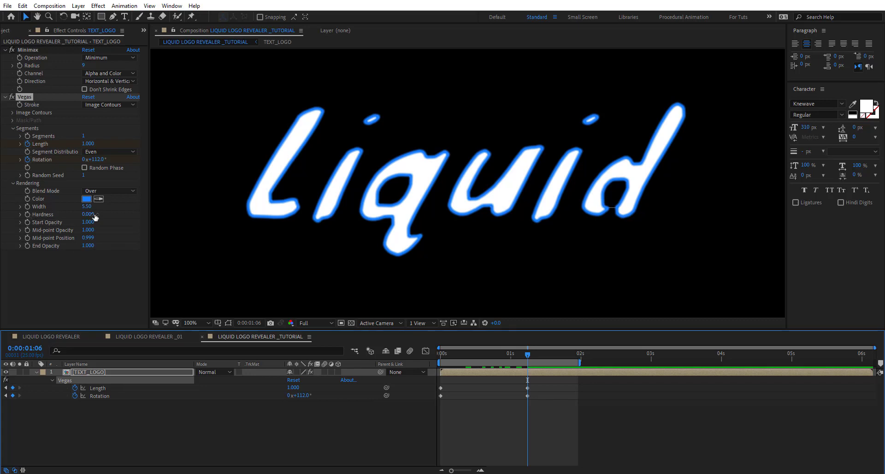
# Set the Vegas stroke Hardness to 0.830, checking the outline's edge up close
pyautogui.moveTo(94, 213); pyautogui.dragTo(136, 215)
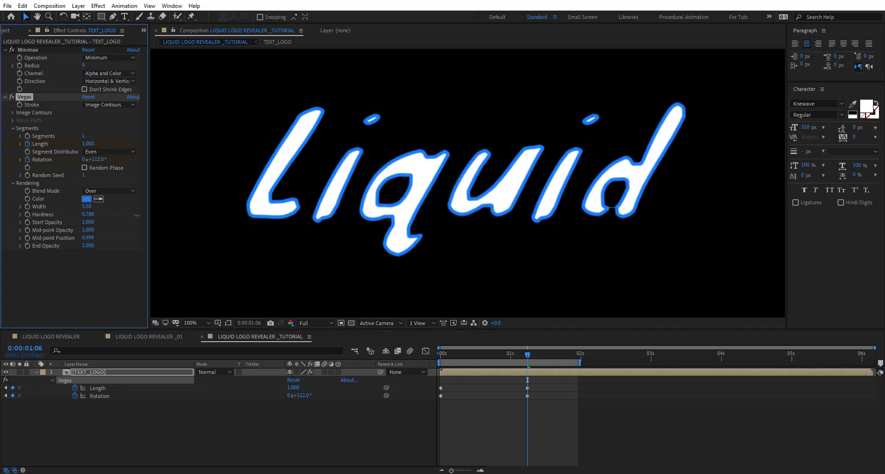
pyautogui.press('.')
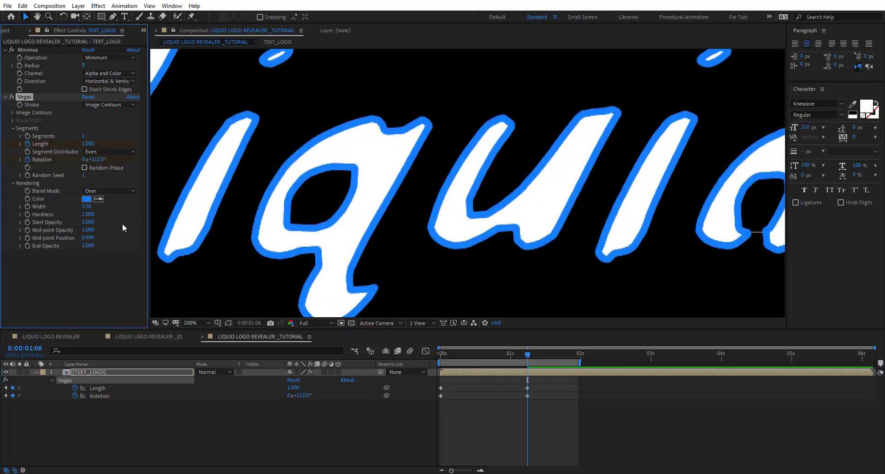
pyautogui.moveTo(57, 213); pyautogui.dragTo(89, 220)
pyautogui.scroll(-2, 431, 177)
pyautogui.press('.')
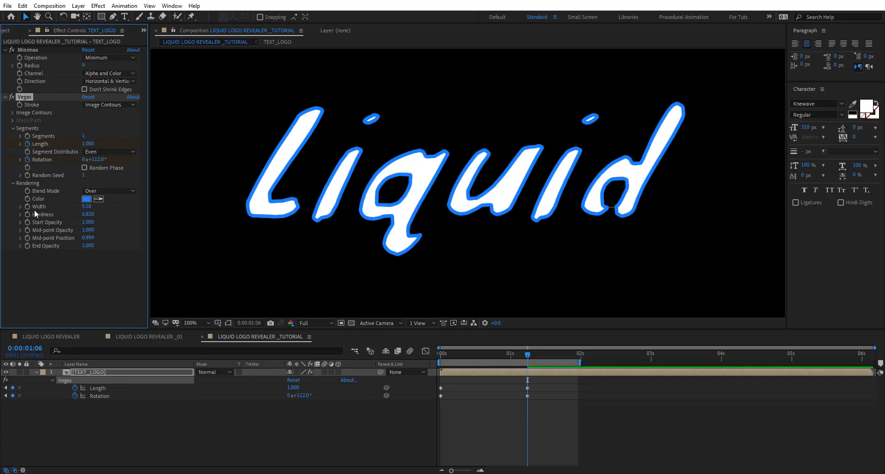
# Set the Vegas stroke Width to 3 and preview the animation
pyautogui.click(87, 206)
pyautogui.write('3')
pyautogui.press('Return')
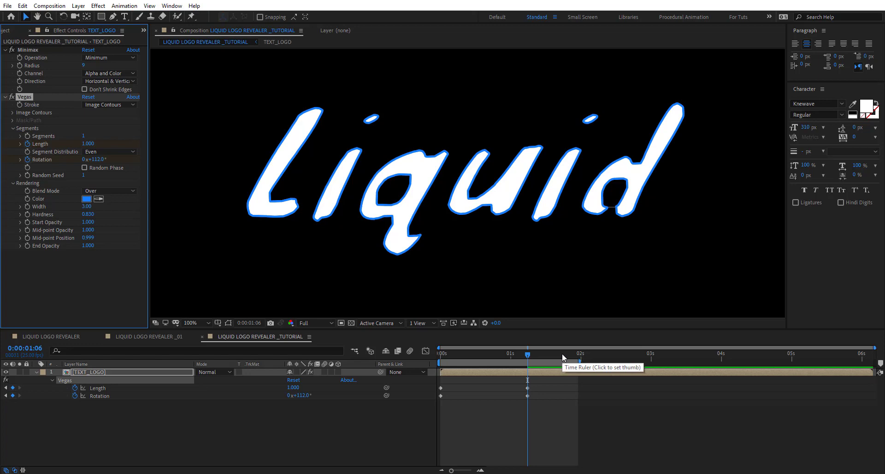
pyautogui.press('space')
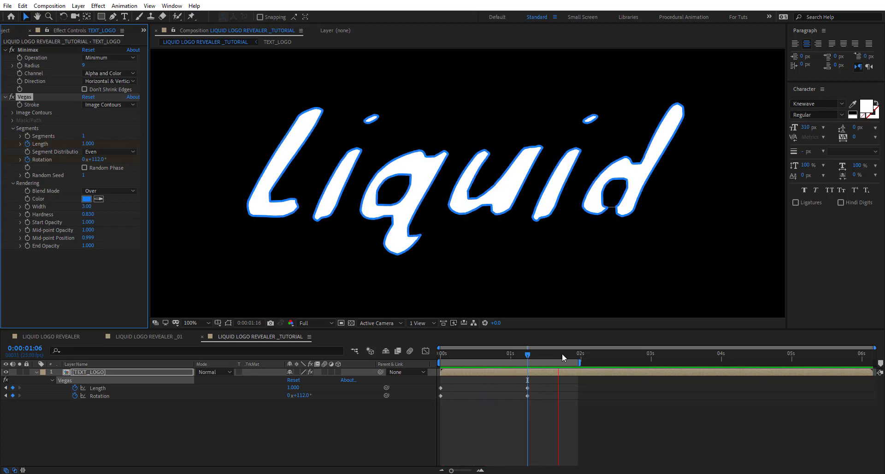
# Ease all Vegas Length and Rotation keyframes, lengthening the ease into the last ones in the graph editor, and check the frame at 0:00:00:17
pyautogui.click(522, 355)
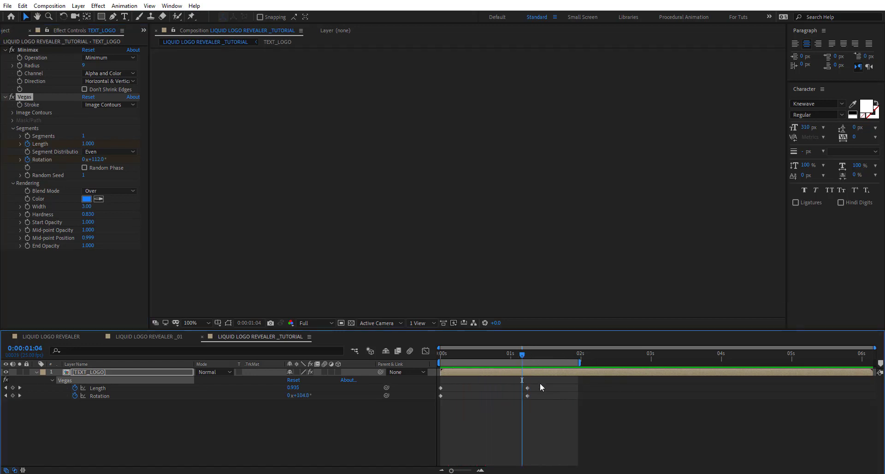
pyautogui.moveTo(539, 381)
pyautogui.mouseDown()
pyautogui.moveTo(420, 413)
pyautogui.moveTo(435, 402)
pyautogui.mouseUp()
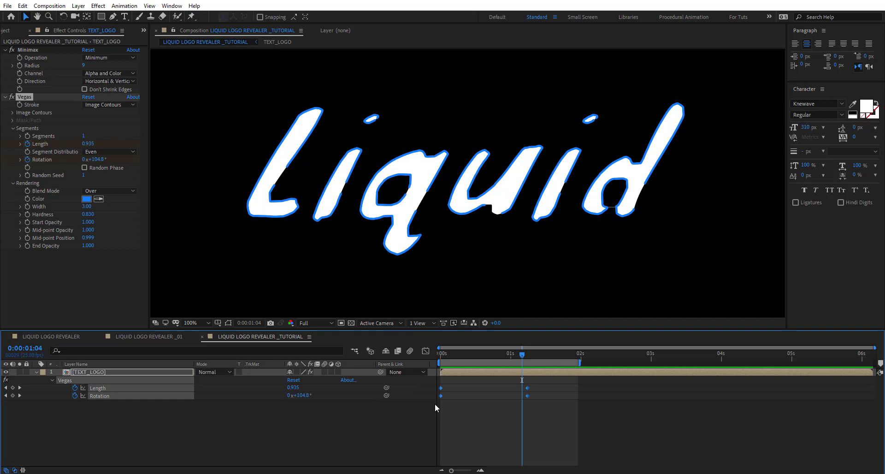
pyautogui.click(425, 351)
pyautogui.click(468, 446)
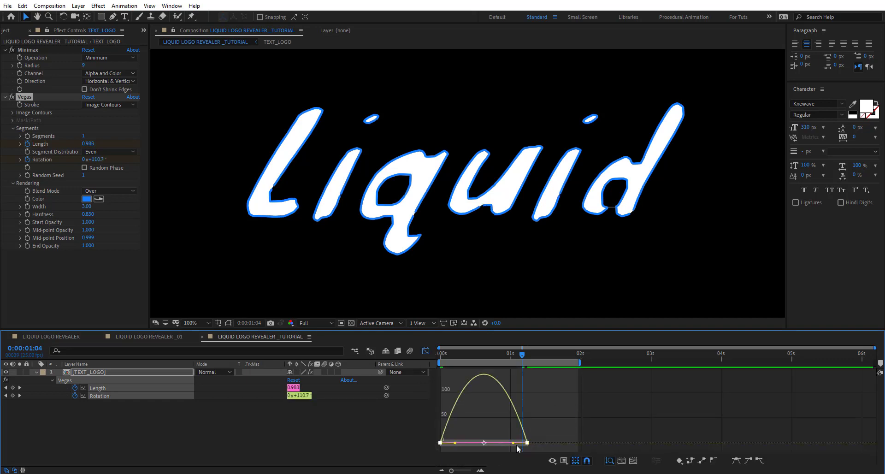
pyautogui.moveTo(508, 443); pyautogui.dragTo(488, 444)
pyautogui.hotkey('shift', 'F3')
pyautogui.click(488, 353)
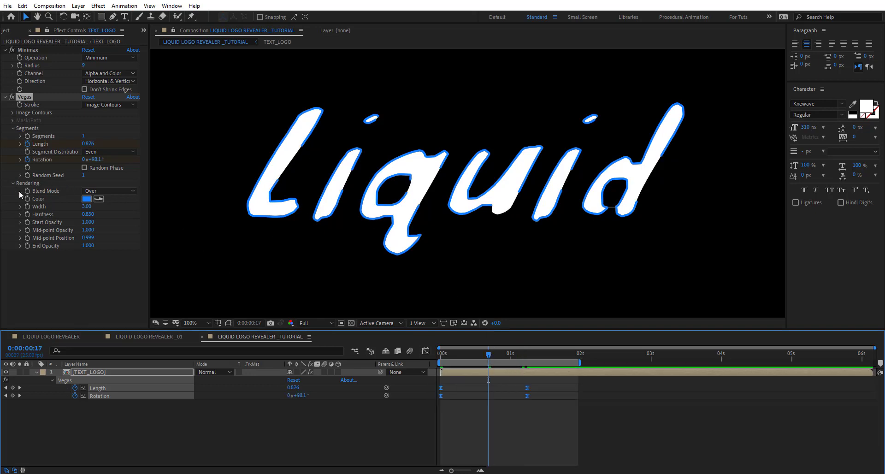
# Set the Vegas Blend Mode to Transparent and the stroke color to white (FFFFFF)
pyautogui.click(108, 191)
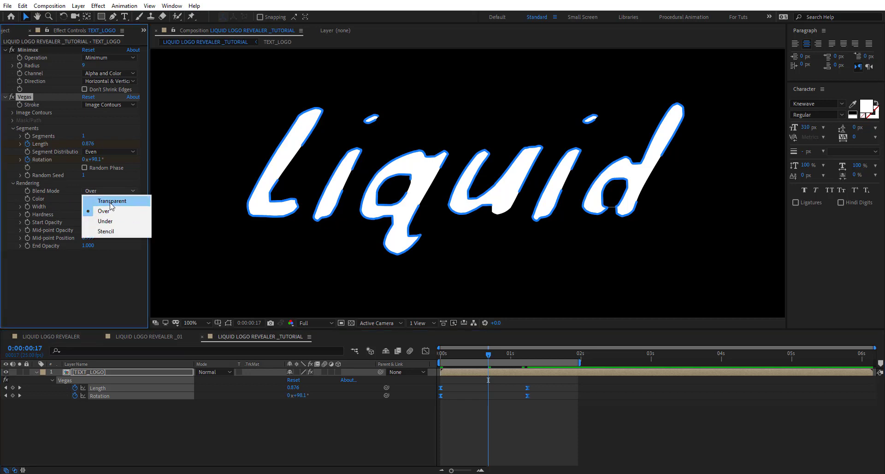
pyautogui.click(147, 200)
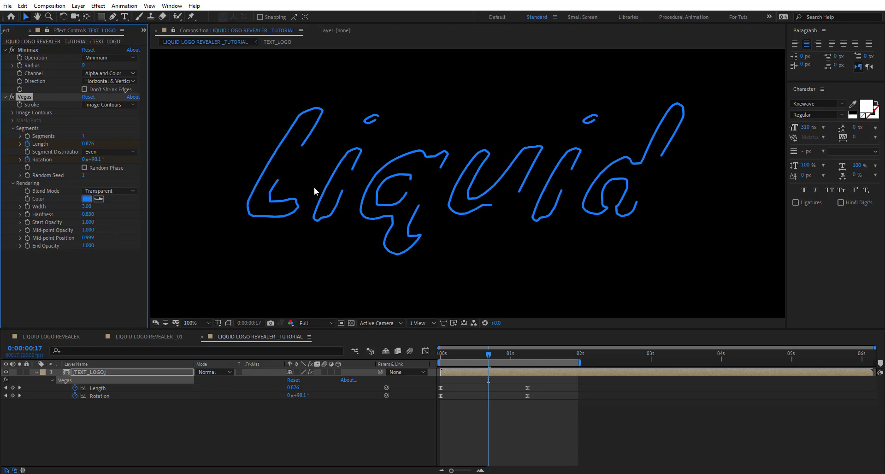
pyautogui.click(87, 199)
pyautogui.click(170, 277)
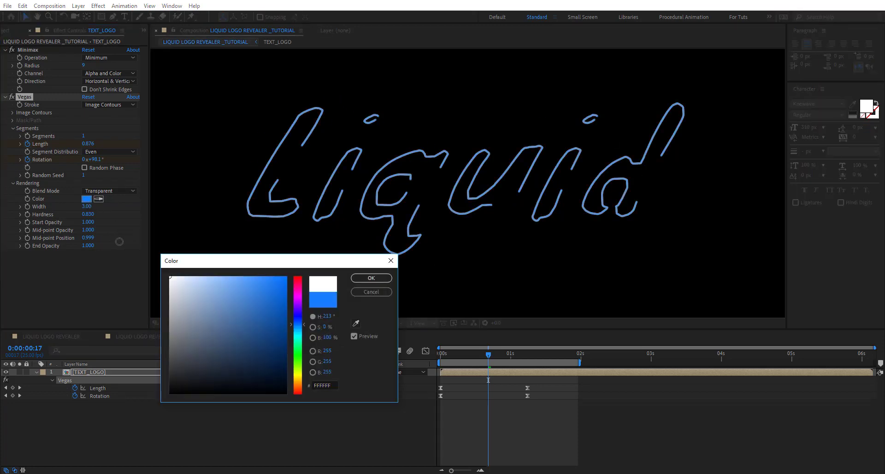
pyautogui.click(372, 277)
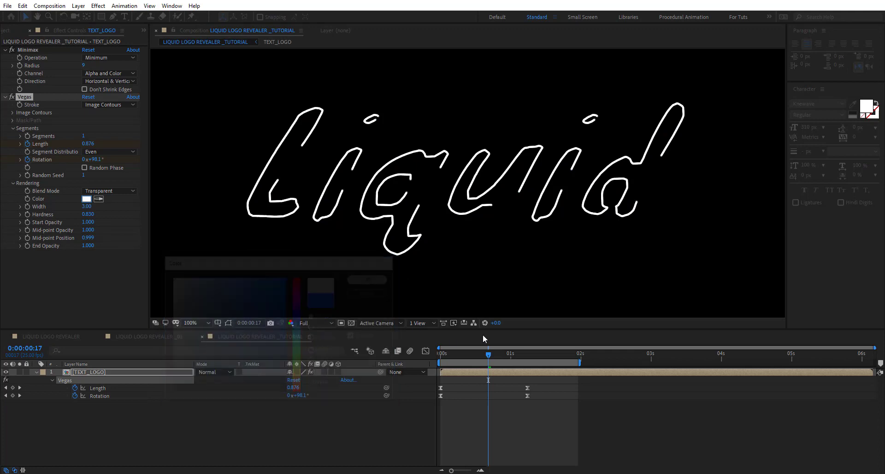
# Rename the TEXT_LOGO layer to Stroke
pyautogui.click(132, 372)
pyautogui.press('Return')
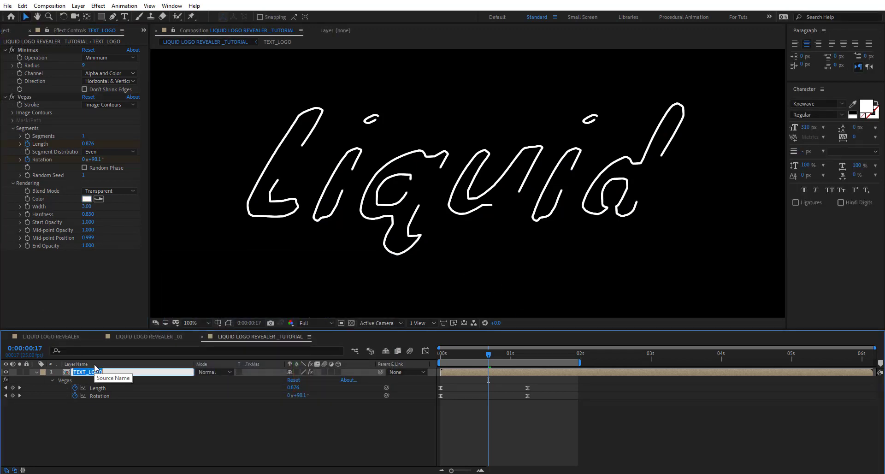
pyautogui.write('Stroke')
pyautogui.press('Return')
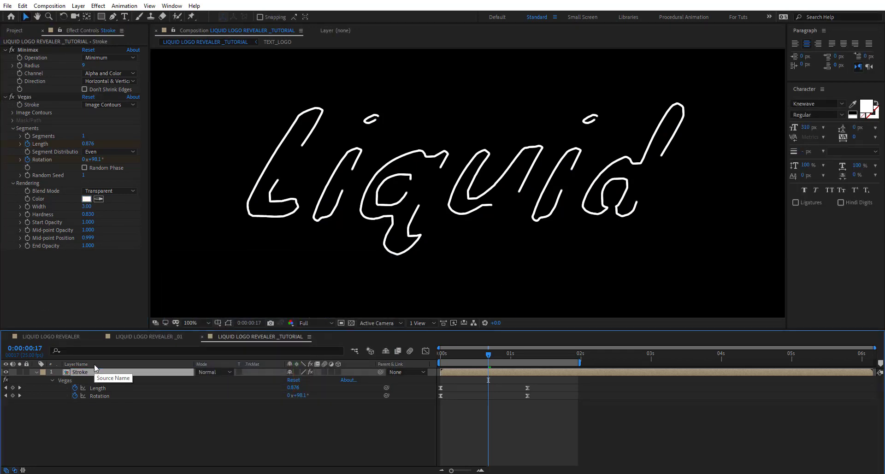
# Duplicate the Stroke layer and name the copy "fill"
pyautogui.hotkey('ctrl', 'd')
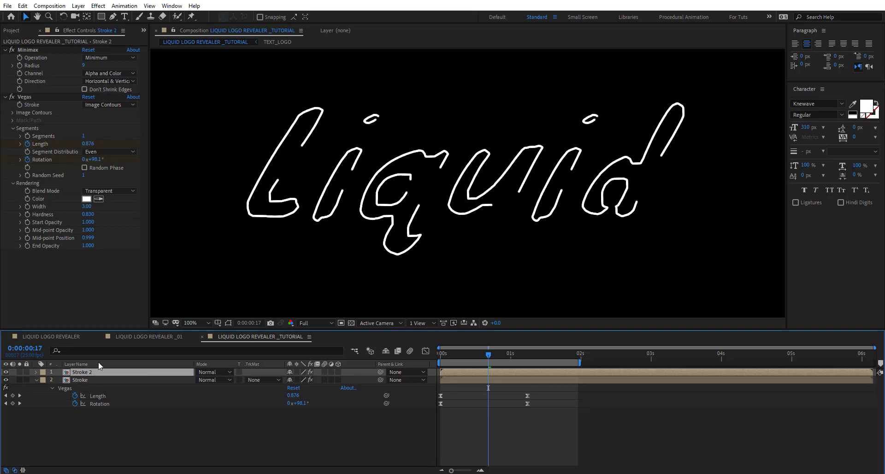
pyautogui.press('Return')
pyautogui.write('fi')
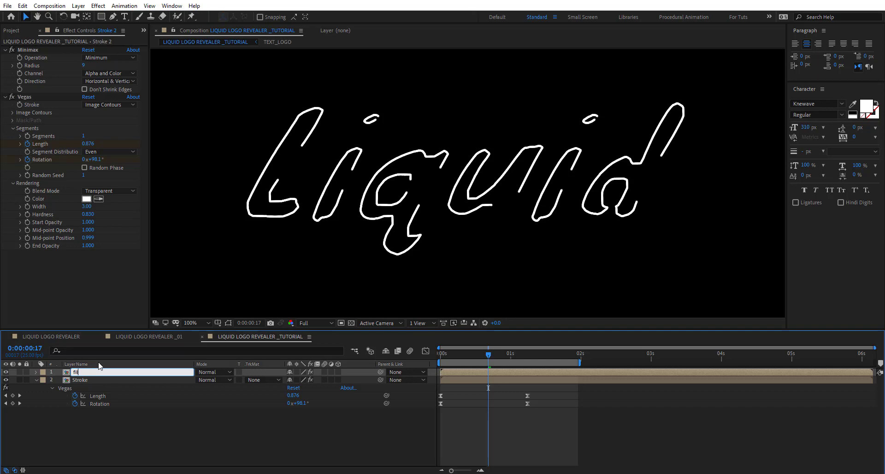
pyautogui.write('ll')
pyautogui.press('Return')
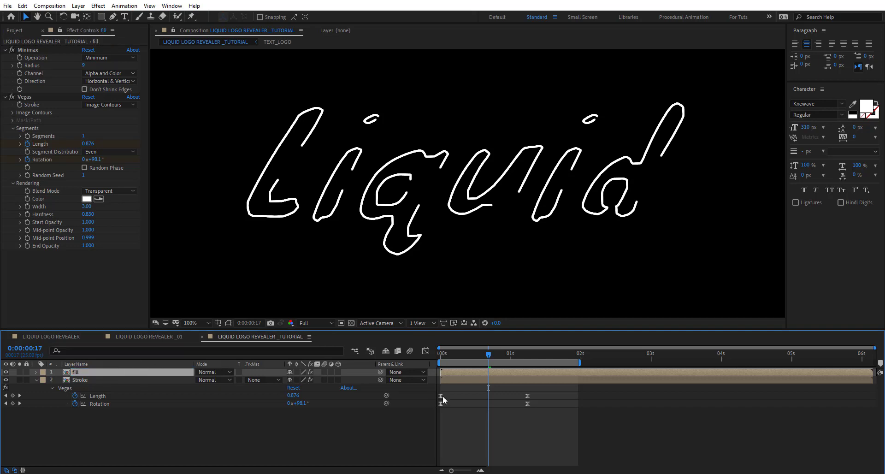
# Change the fill layer's Vegas color to a bright light blue with a hue of about 195°
pyautogui.click(87, 199)
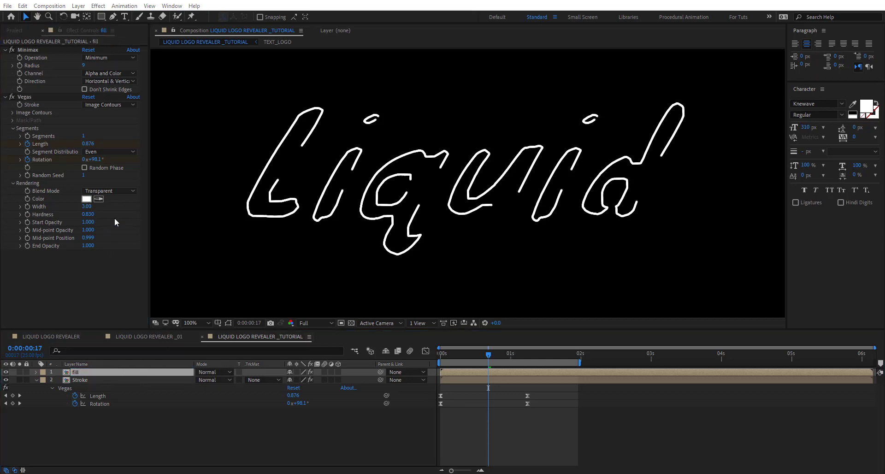
pyautogui.click(298, 324)
pyautogui.click(283, 293)
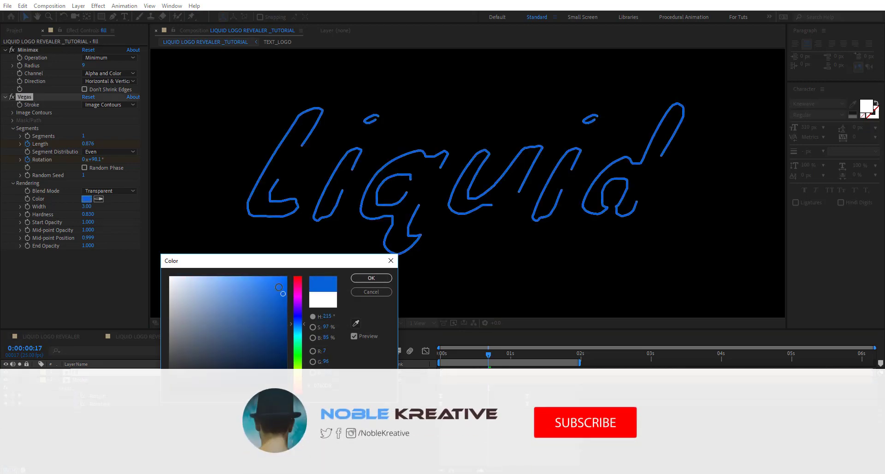
pyautogui.click(282, 283)
pyautogui.click(271, 280)
pyautogui.click(298, 330)
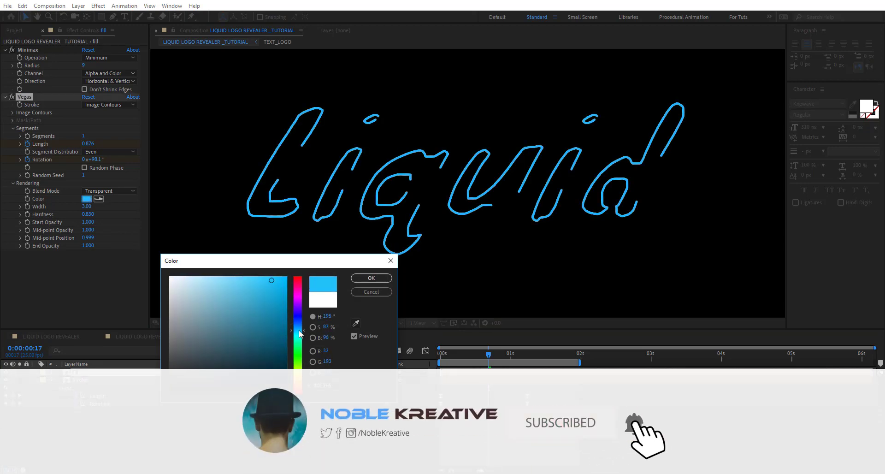
pyautogui.click(370, 278)
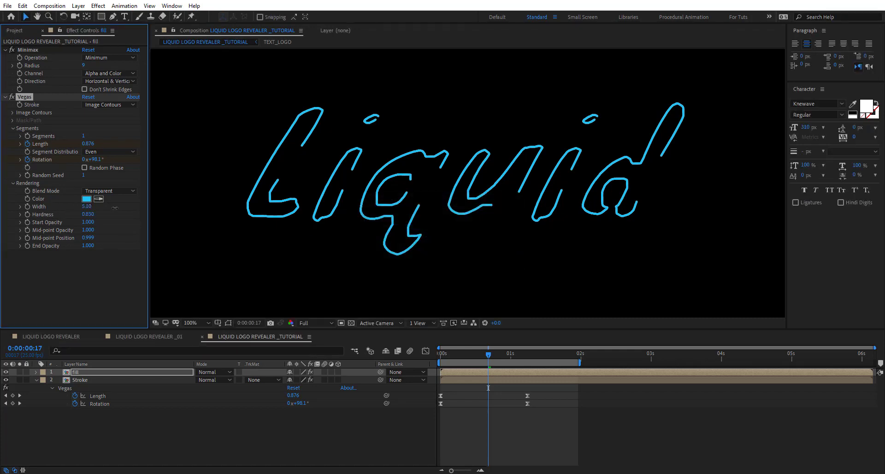
# Set the fill layer's Vegas Width to 13.70 and Minimax Radius to 19, and preview the animation from the start
pyautogui.moveTo(114, 208); pyautogui.dragTo(151, 210)
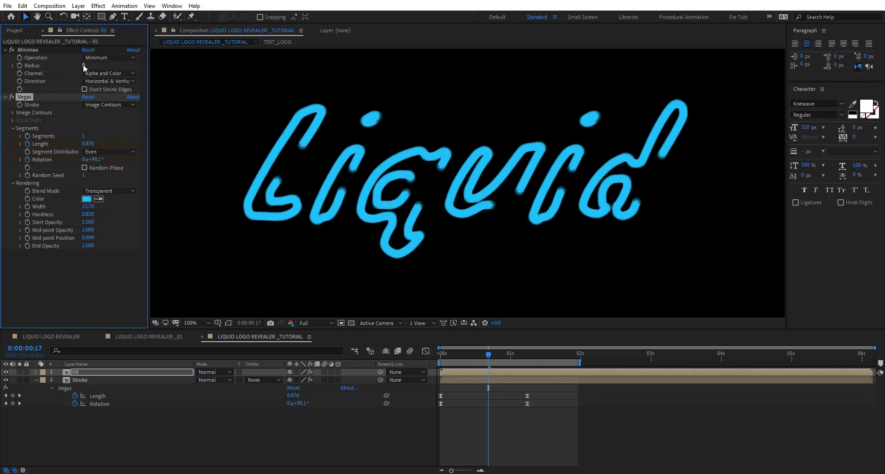
pyautogui.moveTo(83, 65); pyautogui.dragTo(92, 65)
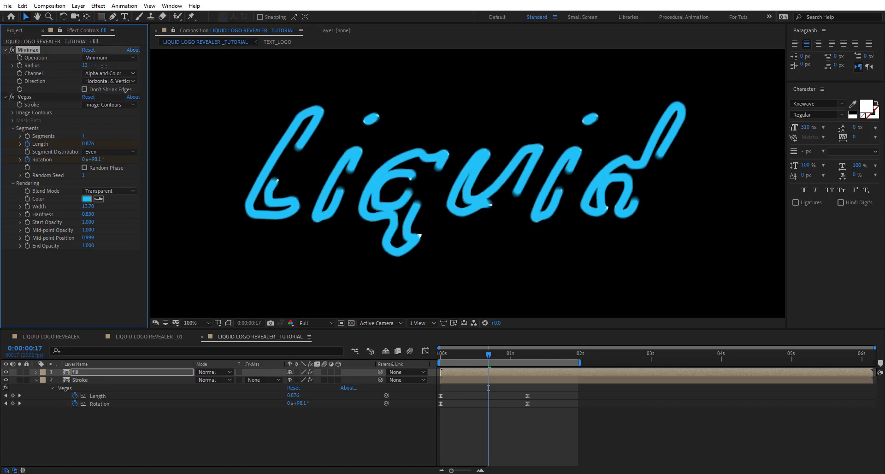
pyautogui.moveTo(115, 68); pyautogui.dragTo(121, 69)
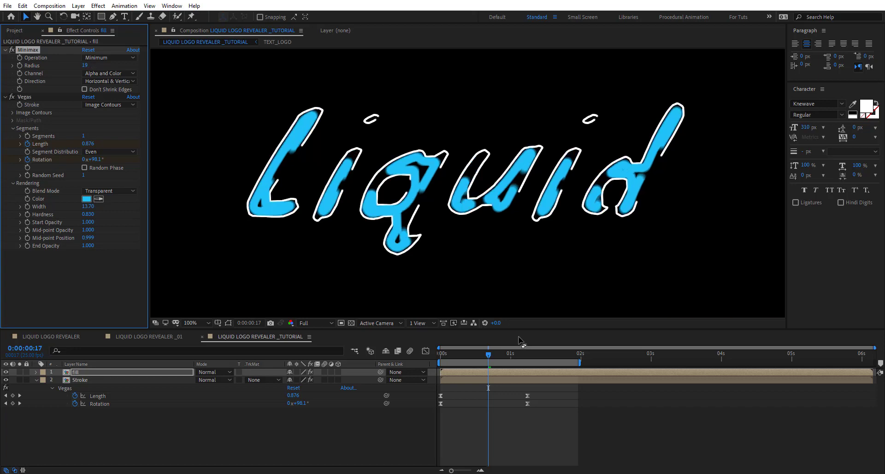
pyautogui.moveTo(488, 354); pyautogui.dragTo(435, 359)
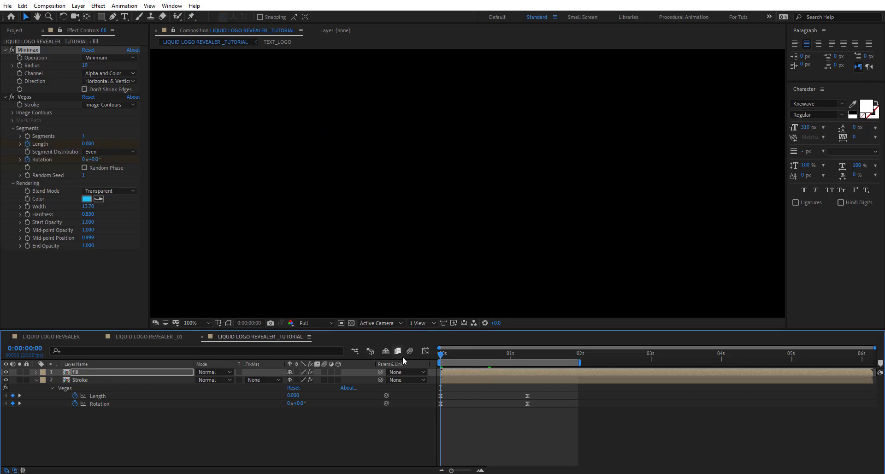
pyautogui.press('space')
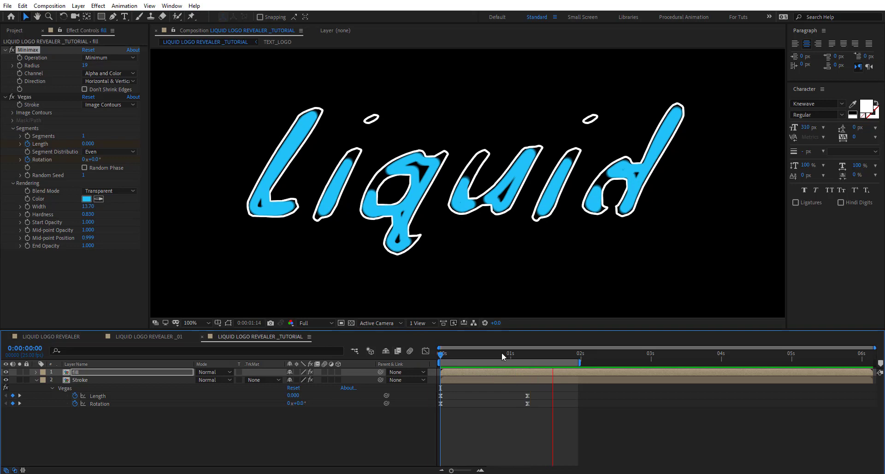
# Set the fill layer's Vegas Rotation to 148° at 0:00:01:06, and enable Random Phase with a Random Seed of 37
pyautogui.moveTo(443, 353); pyautogui.dragTo(527, 354)
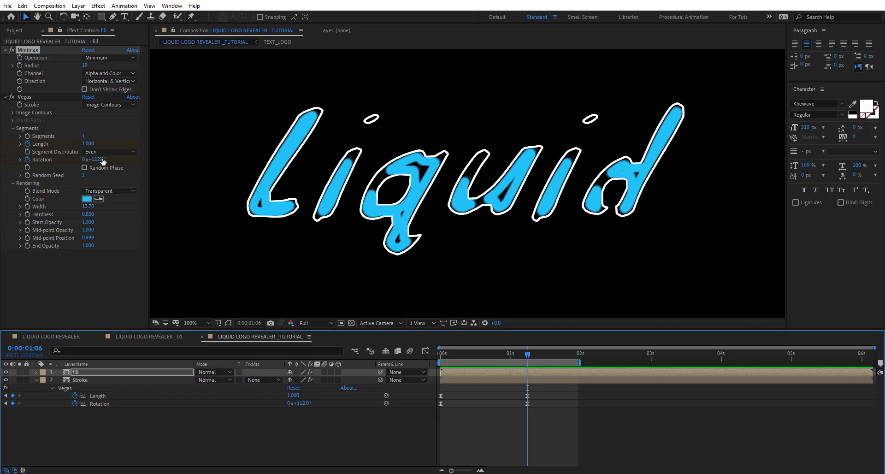
pyautogui.moveTo(103, 160); pyautogui.dragTo(123, 162)
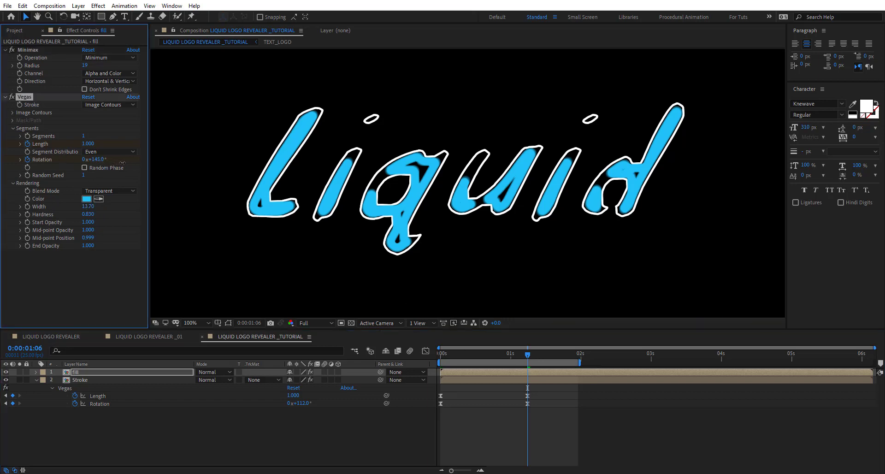
pyautogui.click(84, 168)
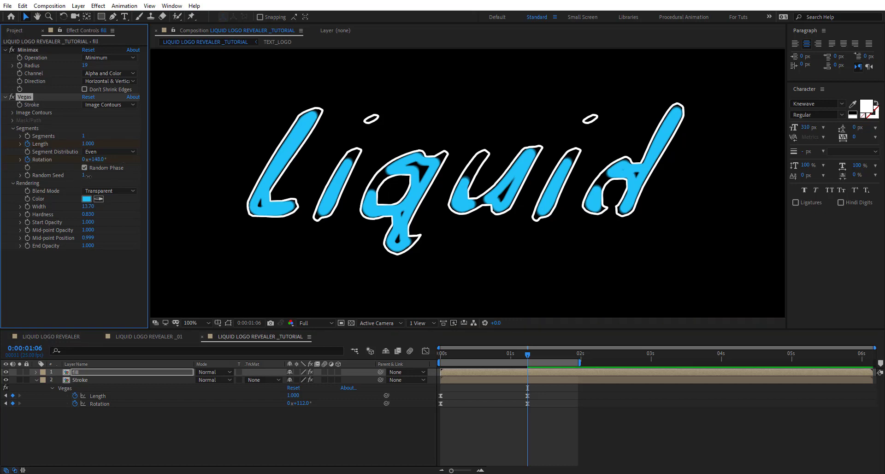
pyautogui.moveTo(94, 176); pyautogui.dragTo(97, 176)
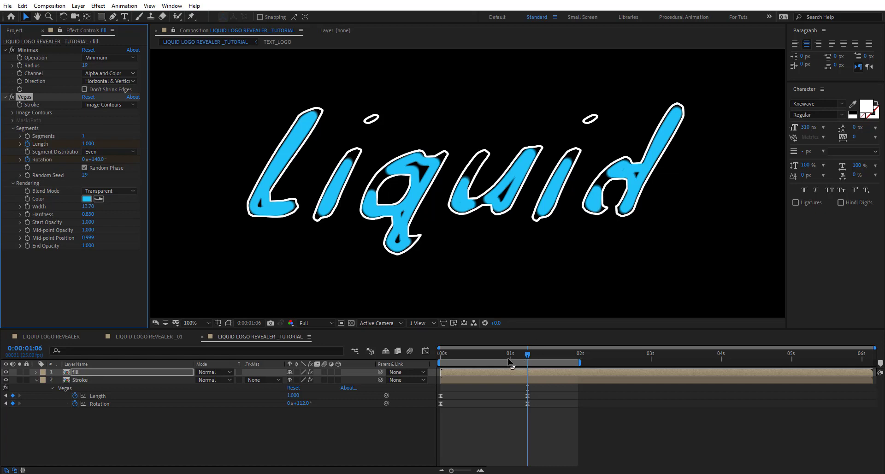
pyautogui.moveTo(507, 358); pyautogui.dragTo(479, 357)
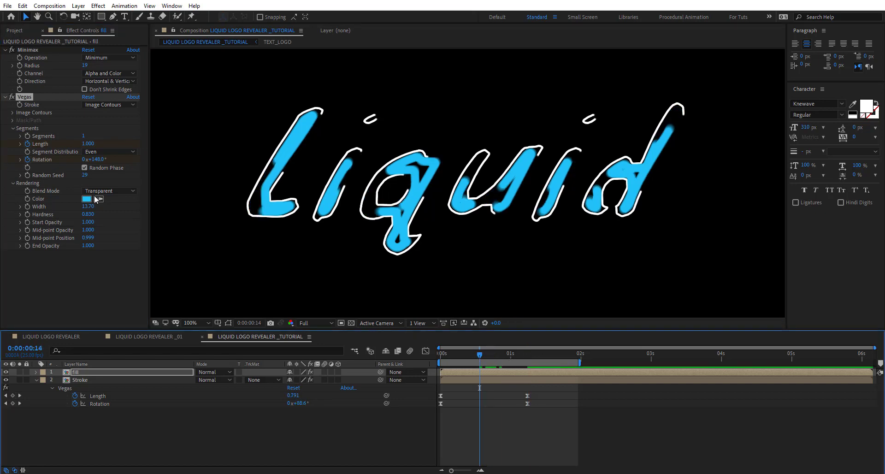
pyautogui.moveTo(92, 175)
pyautogui.mouseDown()
pyautogui.moveTo(100, 176)
pyautogui.moveTo(92, 176)
pyautogui.mouseUp()
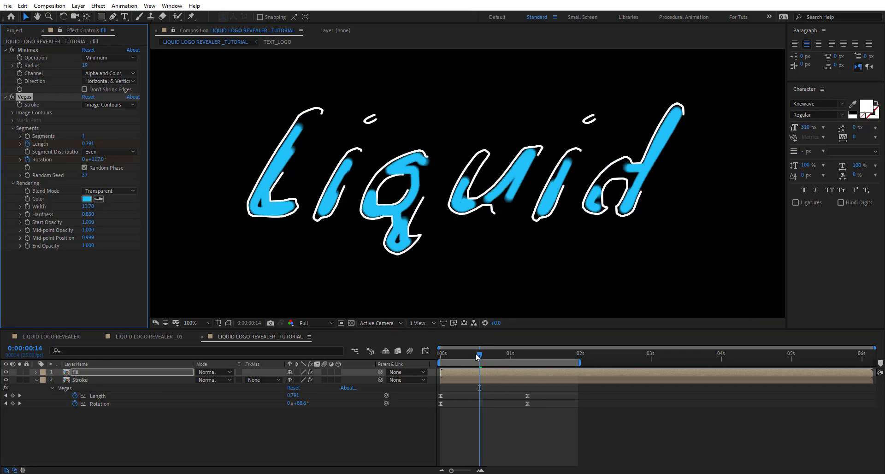
pyautogui.moveTo(477, 356); pyautogui.dragTo(514, 355)
# Copy the fill layer's Vegas Length and Rotation keyframes near the composition's end, time-reverse them, and start them at 0:00:04:22
pyautogui.click(502, 379)
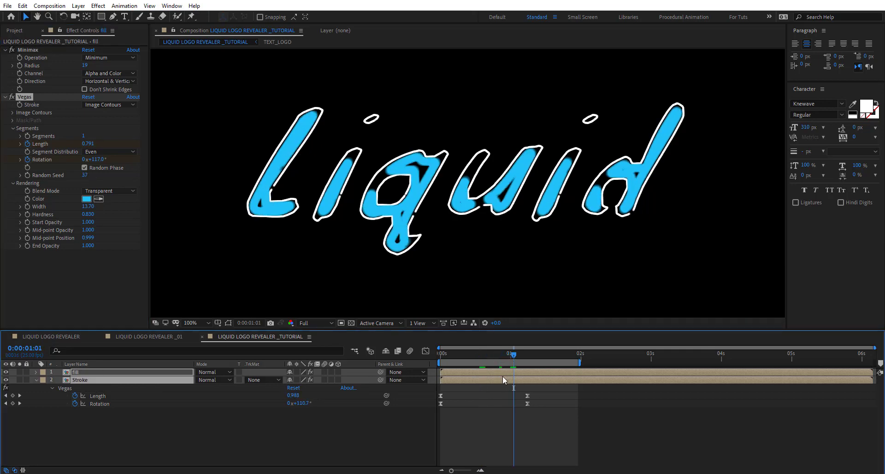
pyautogui.press('u')
pyautogui.moveTo(549, 385); pyautogui.dragTo(426, 406)
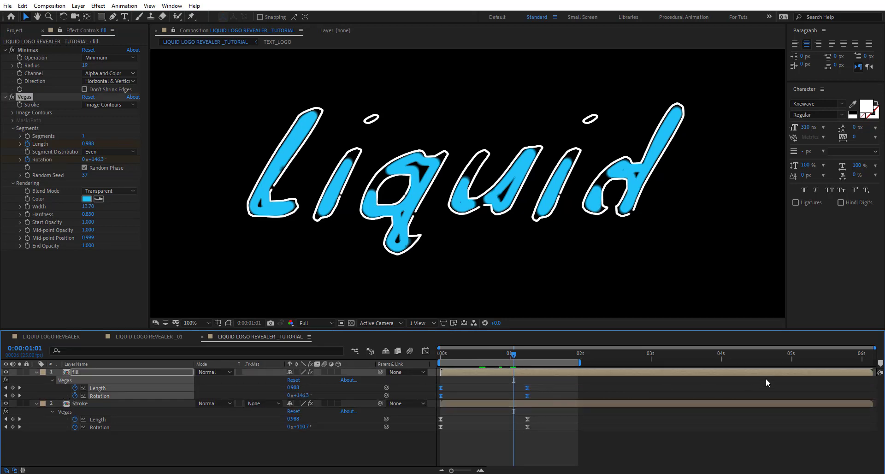
pyautogui.click(791, 358)
pyautogui.hotkey('ctrl', 'v')
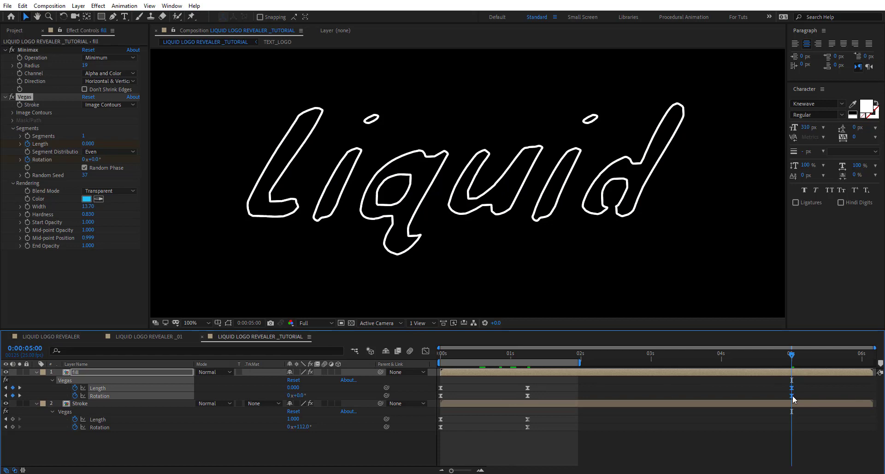
pyautogui.rightClick(792, 395)
pyautogui.moveTo(812, 392)
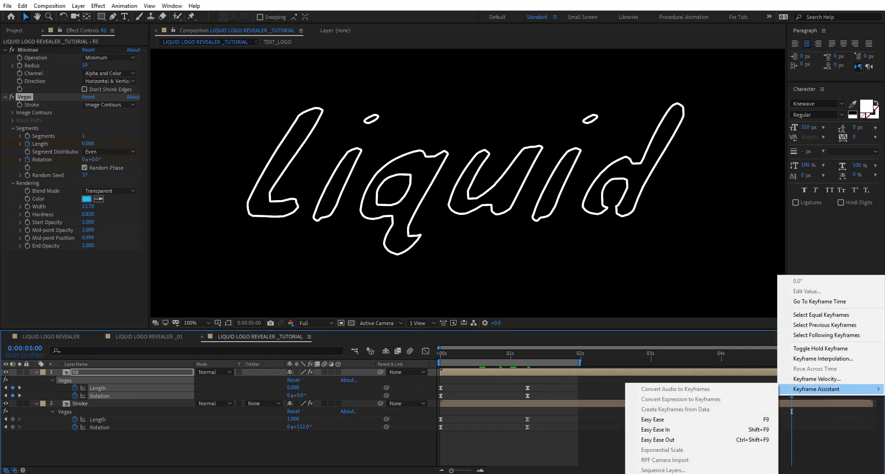
pyautogui.click(668, 473)
pyautogui.moveTo(790, 396); pyautogui.dragTo(784, 399)
# Copy the Stroke layer's Vegas Length and Rotation keyframes to 0:00:04:22, time-reverse them, and check the closing animation
pyautogui.moveTo(557, 417); pyautogui.dragTo(425, 436)
pyautogui.moveTo(794, 355); pyautogui.dragTo(783, 356)
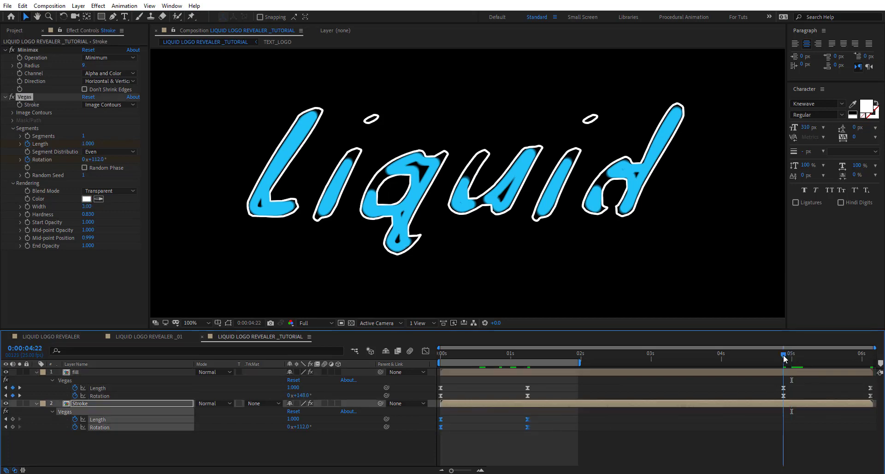
pyautogui.hotkey('ctrl', 'v')
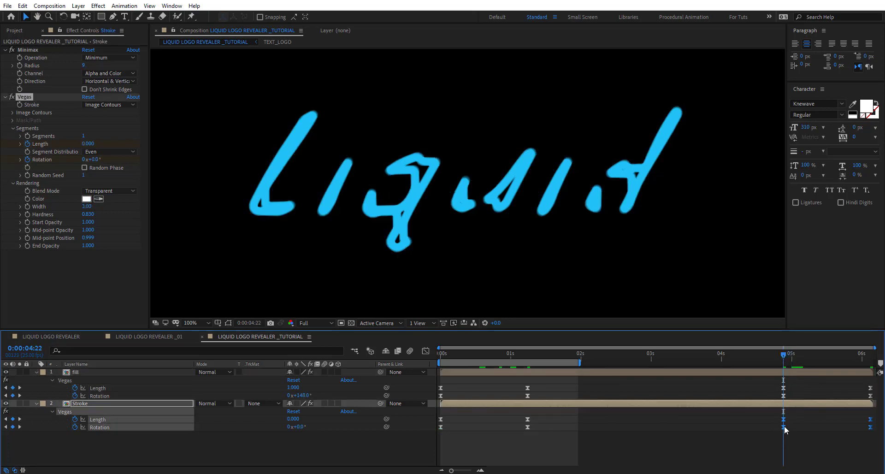
pyautogui.rightClick(783, 427)
pyautogui.moveTo(817, 423)
pyautogui.click(701, 420)
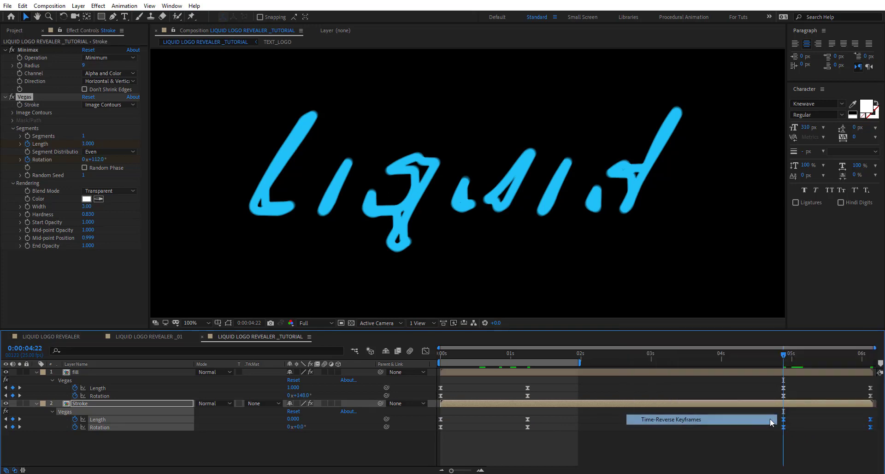
pyautogui.click(789, 355)
pyautogui.moveTo(789, 355)
pyautogui.mouseDown()
pyautogui.moveTo(518, 369)
pyautogui.moveTo(859, 374)
pyautogui.mouseUp()
# Pre-compose the fill and Stroke layers together into a new composition named "Stroke_Fill"
pyautogui.keyDown('shift'); pyautogui.click(98, 372); pyautogui.keyUp('shift')
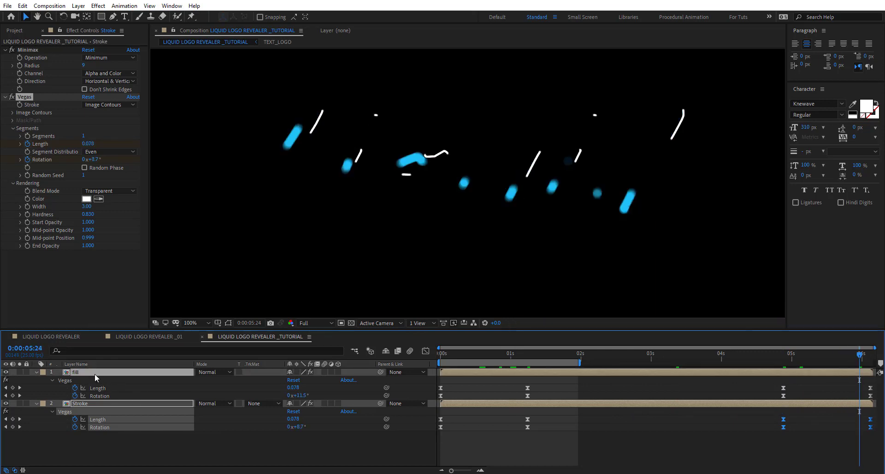
pyautogui.hotkey('ctrl', 'shift', 'c')
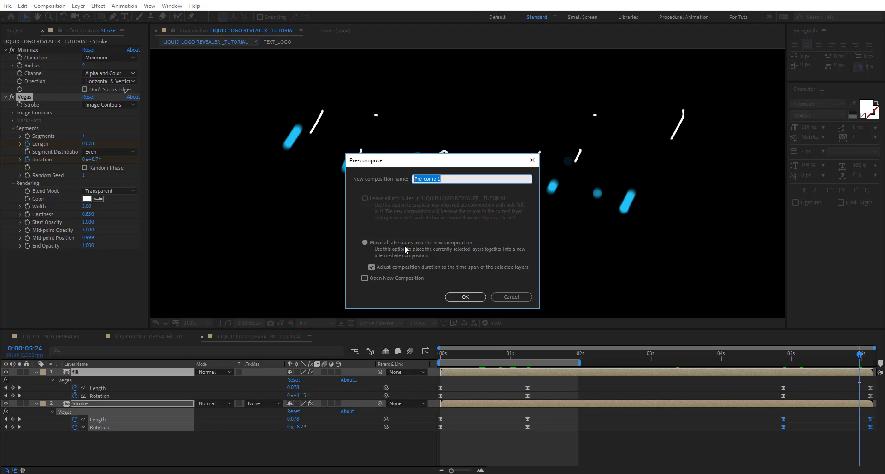
pyautogui.write('Stroke_Fill')
pyautogui.press('Return')
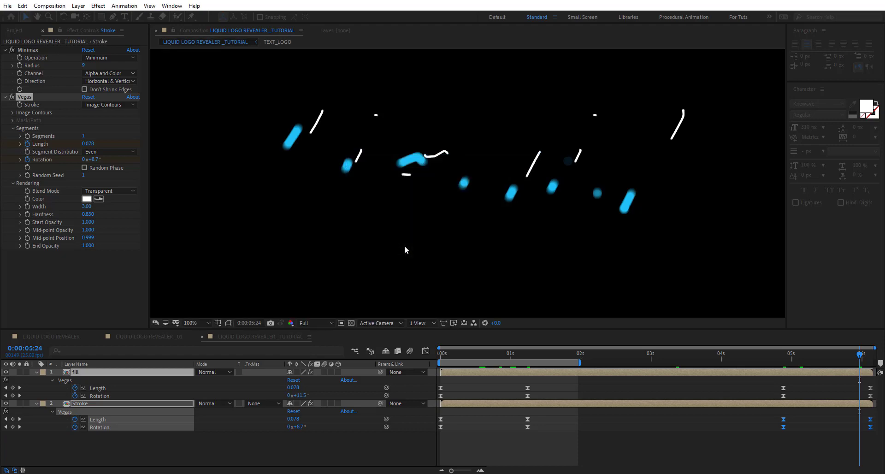
# Apply the Matte Choker effect to the Stroke_Fill layer and compare the text with and without it at 0:00:00:17
pyautogui.hotkey('ctrl', 'space')
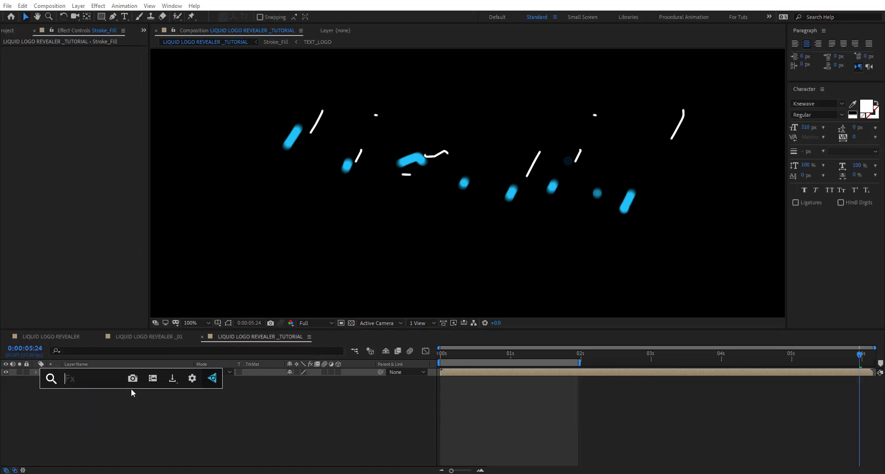
pyautogui.write('mat')
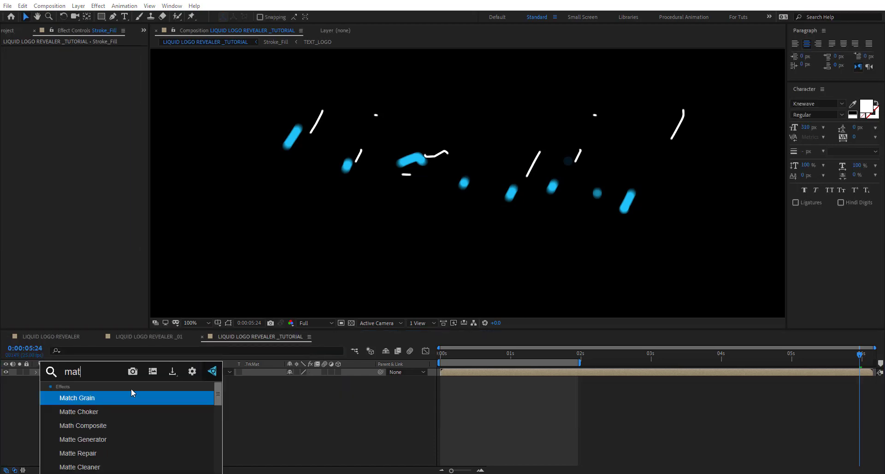
pyautogui.press('Down')
pyautogui.press('Return')
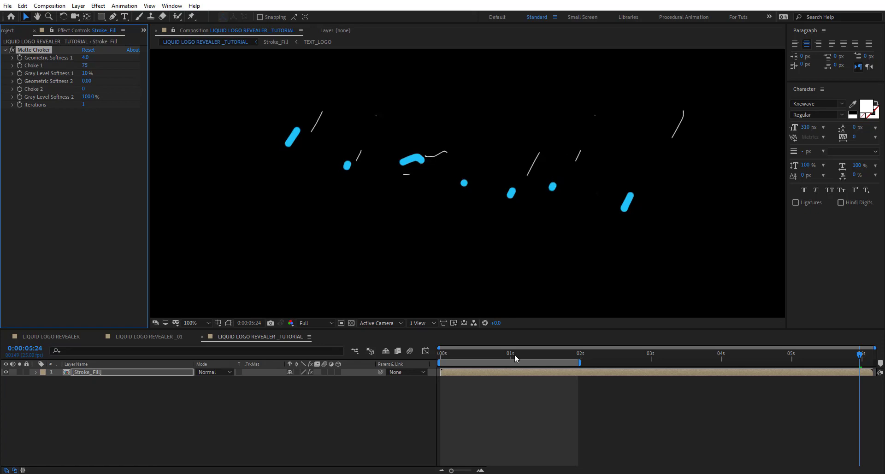
pyautogui.click(489, 353)
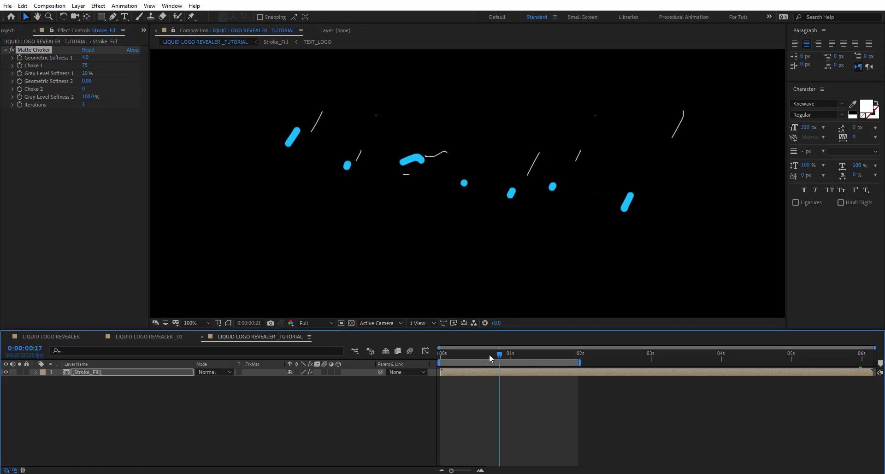
pyautogui.click(12, 49)
pyautogui.click(12, 49)
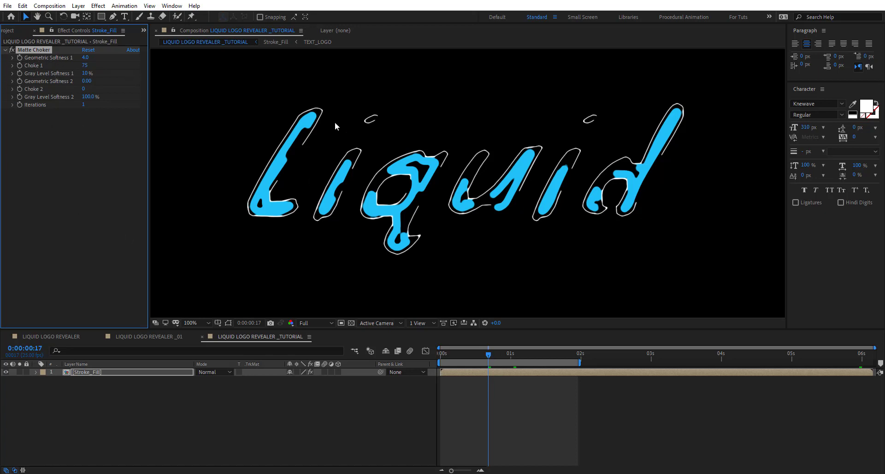
# Set Matte Choker's Geometric Softness 1 to 5.0, Gray Level Softness 1 to 5% and Choke 1 to 68
pyautogui.moveTo(99, 65); pyautogui.dragTo(374, 162)
pyautogui.scroll(3, 490, 195)
pyautogui.scroll(-1, 479, 197)
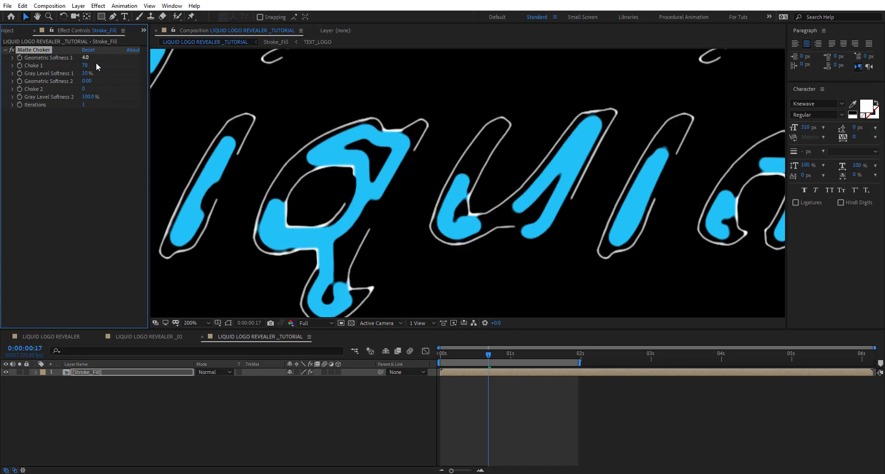
pyautogui.moveTo(87, 60); pyautogui.dragTo(159, 61)
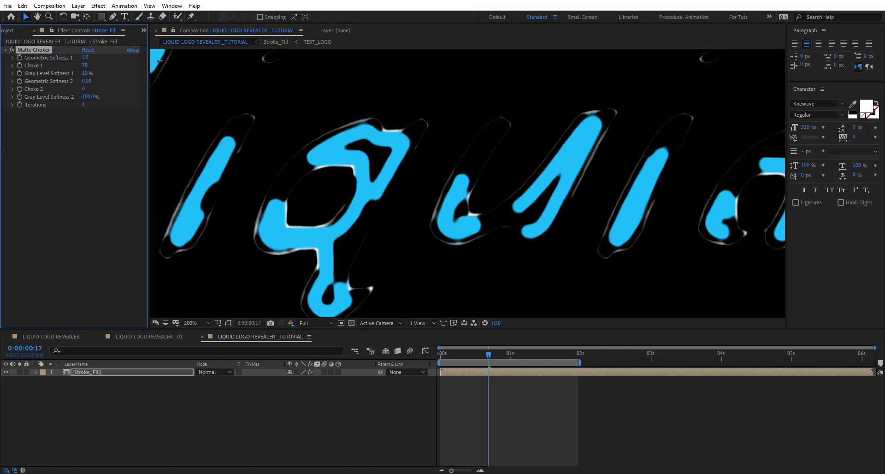
pyautogui.click(85, 73)
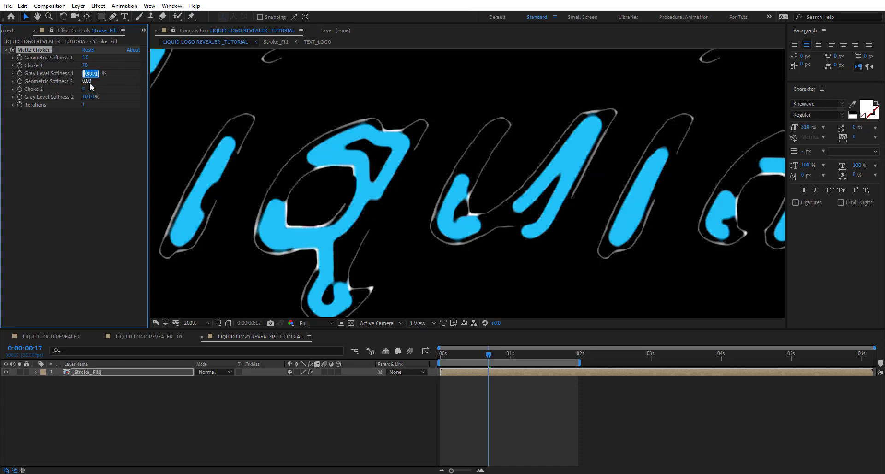
pyautogui.write('5')
pyautogui.press('Return')
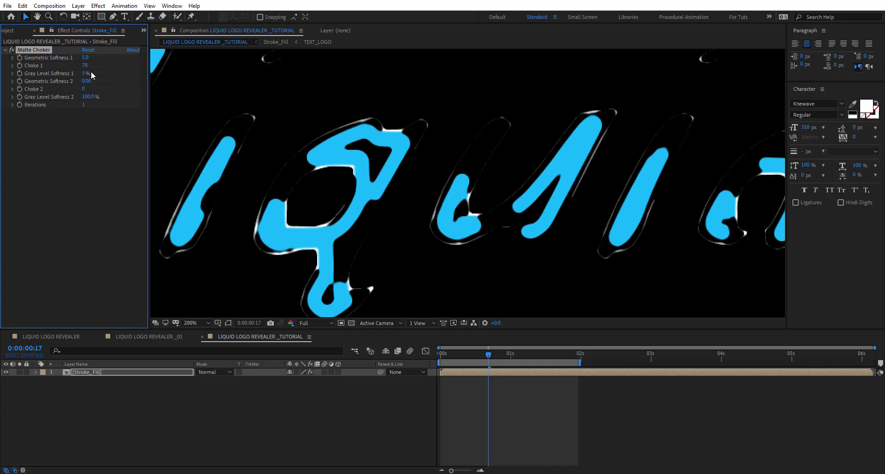
pyautogui.moveTo(86, 67)
pyautogui.mouseDown()
pyautogui.moveTo(66, 68)
pyautogui.moveTo(91, 73)
pyautogui.mouseUp()
# Open the Stroke_Fill pre-composition and set the Stroke layer's Vegas Width to 5
pyautogui.doubleClick(98, 370)
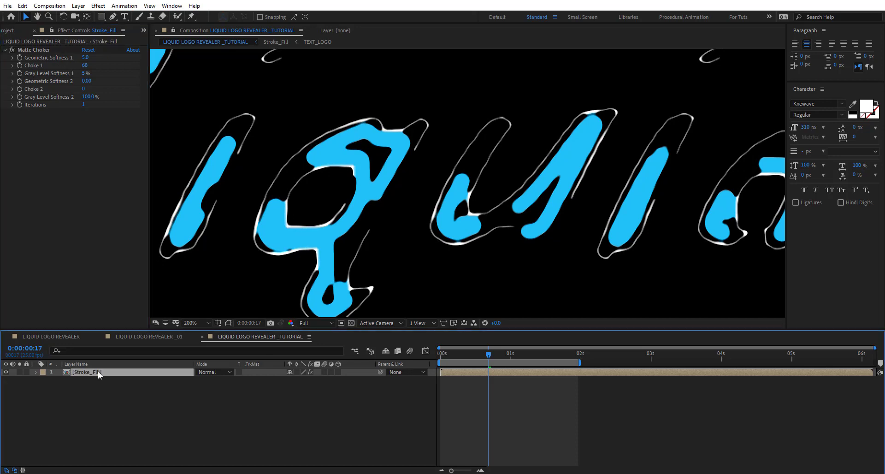
pyautogui.click(93, 379)
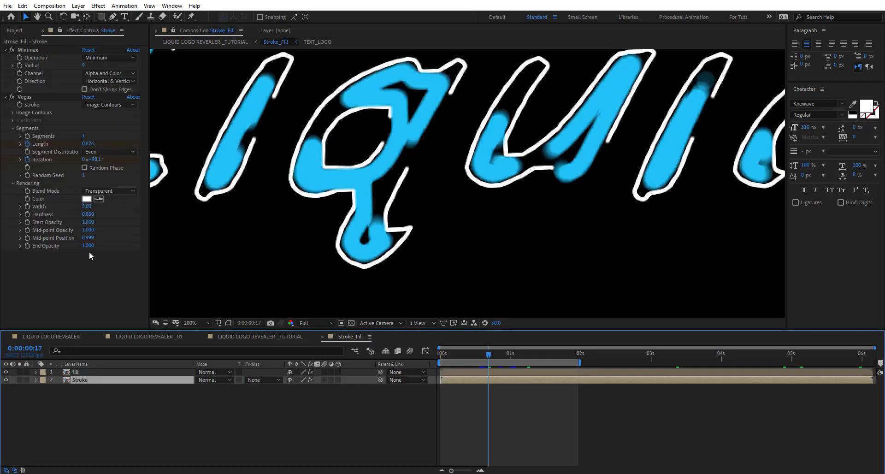
pyautogui.click(87, 206)
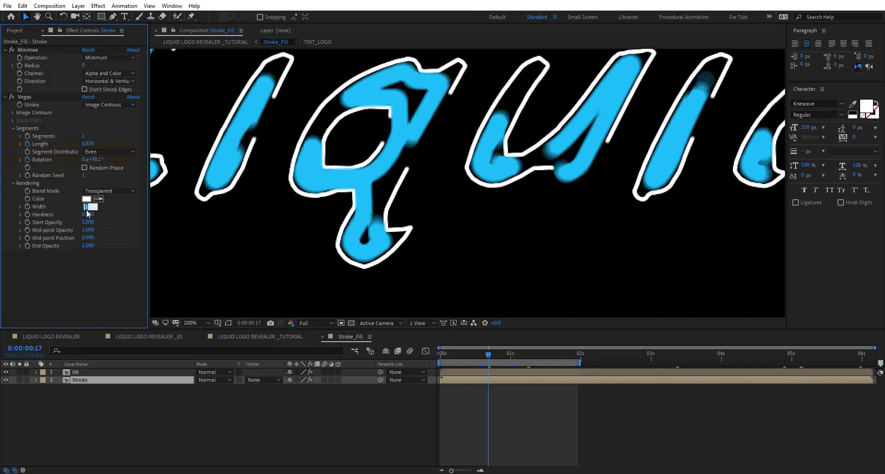
pyautogui.write('5')
pyautogui.press('Return')
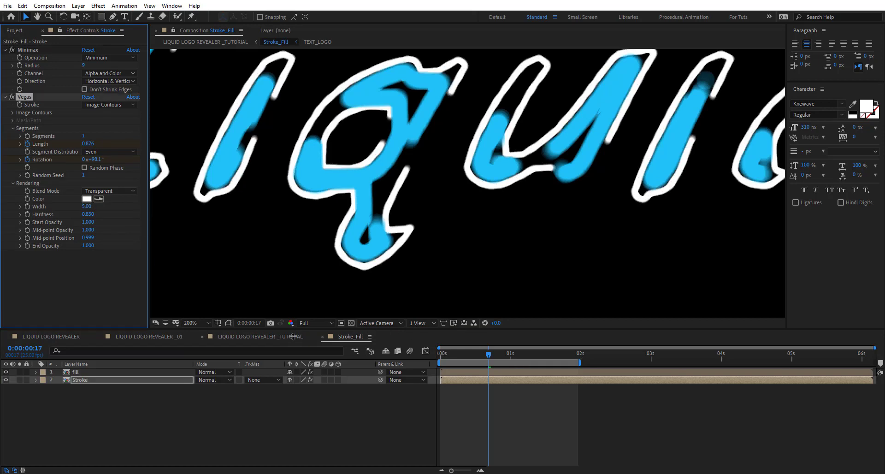
# In the main tutorial composition, set Choke 1 to 100 and keyframe Geometric Softness 1, Choke 1 and Gray Level Softness 1 at 0:00:01:01
pyautogui.click(298, 334)
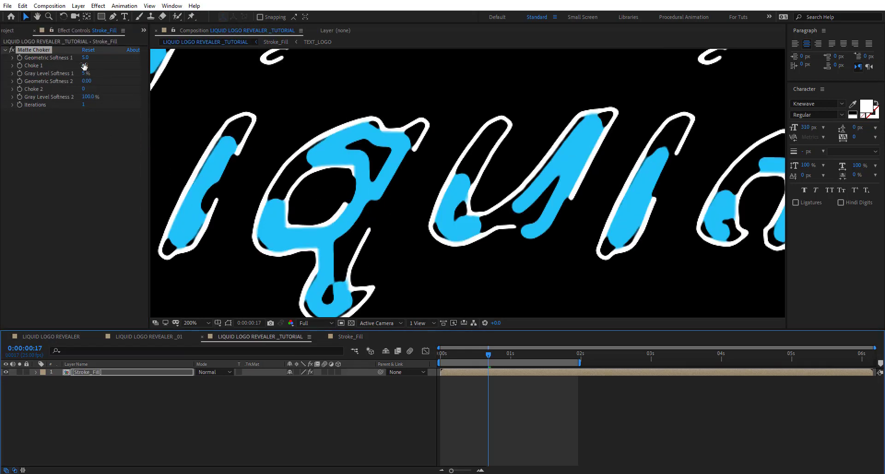
pyautogui.moveTo(84, 66); pyautogui.dragTo(100, 65)
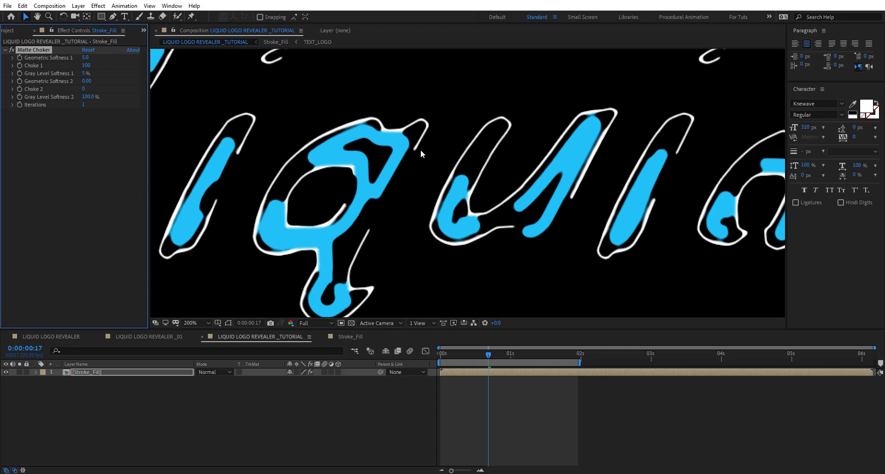
pyautogui.press(',')
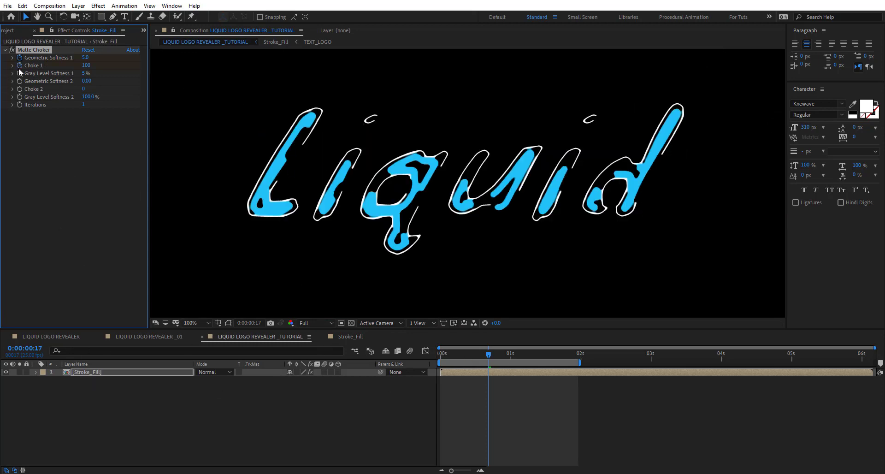
pyautogui.press('u')
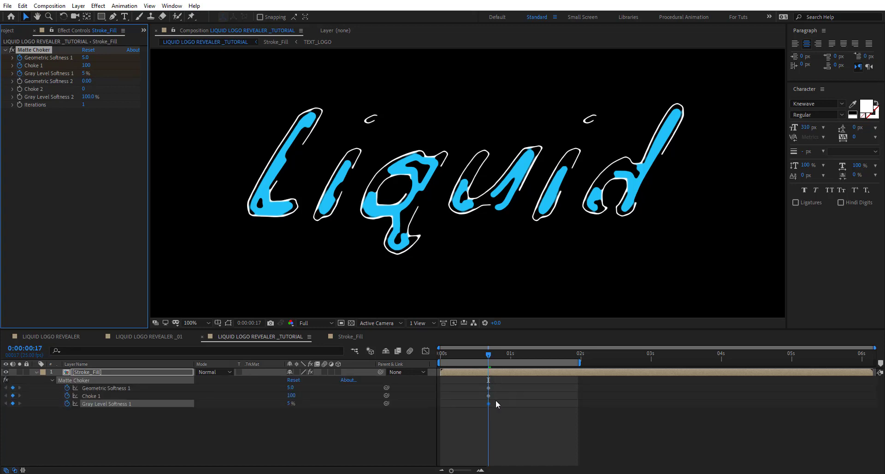
pyautogui.moveTo(493, 385); pyautogui.dragTo(478, 429)
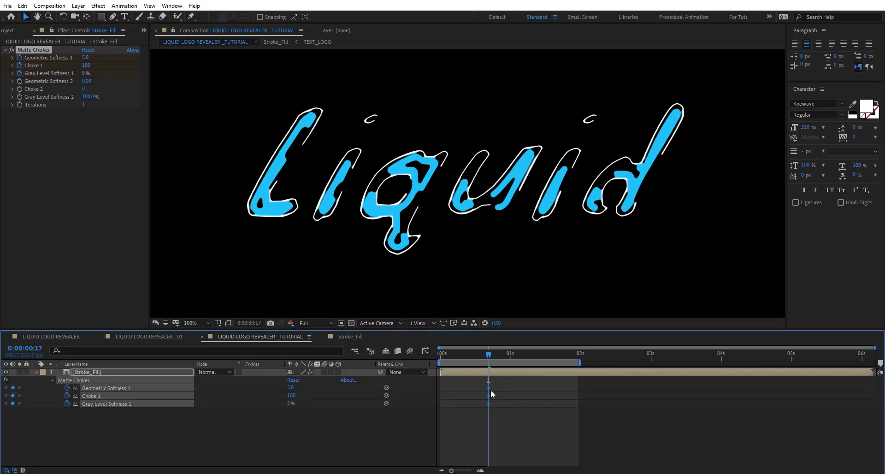
pyautogui.moveTo(490, 390); pyautogui.dragTo(515, 387)
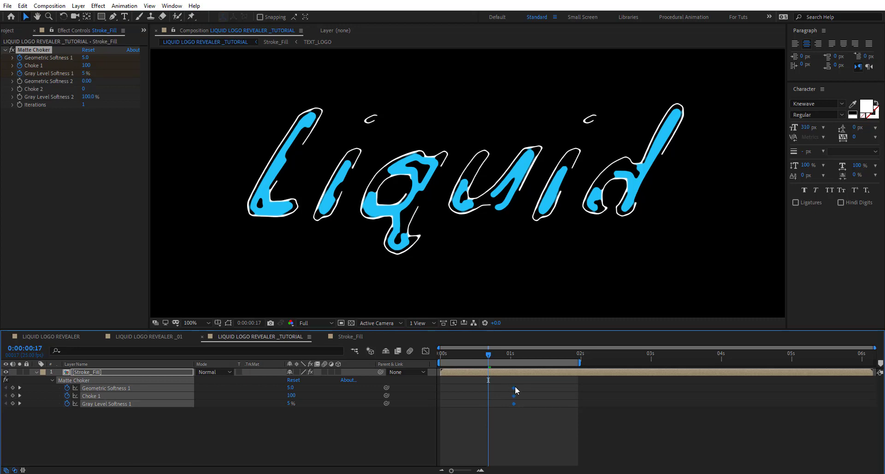
# At 0:00:00:00, set Geometric Softness 1 to 10, Choke 1 to 10 and Gray Level Softness 1 to 10%
pyautogui.click(439, 356)
pyautogui.click(87, 58)
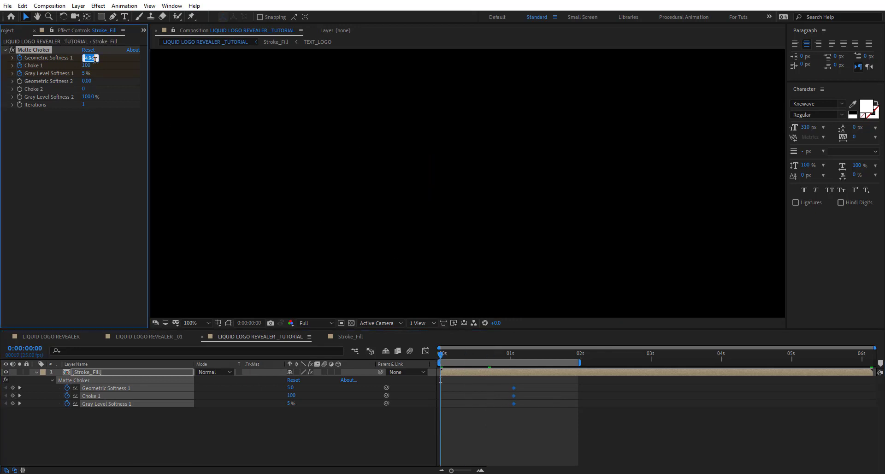
pyautogui.write('10')
pyautogui.press('Return')
pyautogui.click(89, 66)
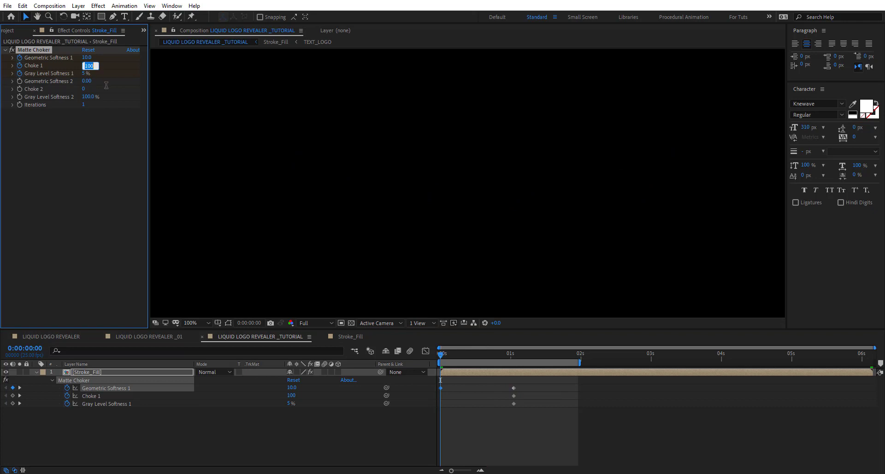
pyautogui.write('10')
pyautogui.press('Return')
pyautogui.click(86, 73)
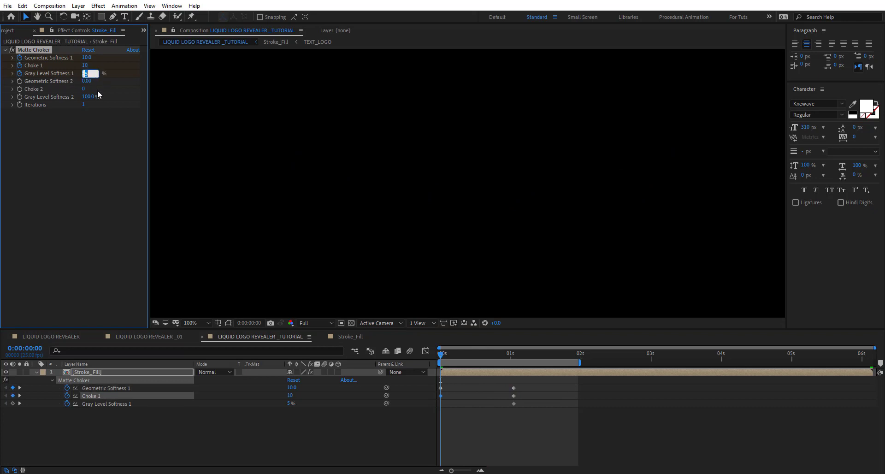
pyautogui.write('10')
pyautogui.press('Return')
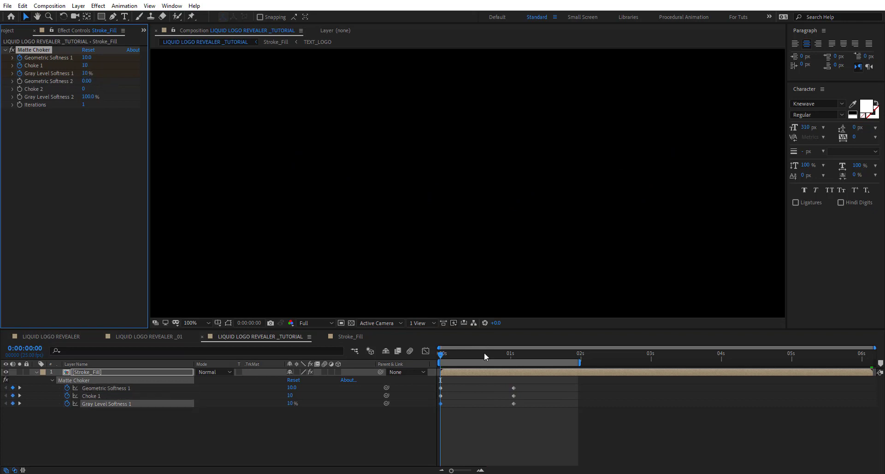
# Time-reverse all the Matte Choker keyframes on the Stroke_Fill layer, and return to the start of the composition
pyautogui.moveTo(446, 353); pyautogui.dragTo(513, 355)
pyautogui.moveTo(533, 384); pyautogui.dragTo(439, 413)
pyautogui.rightClick(441, 404)
pyautogui.moveTo(474, 393)
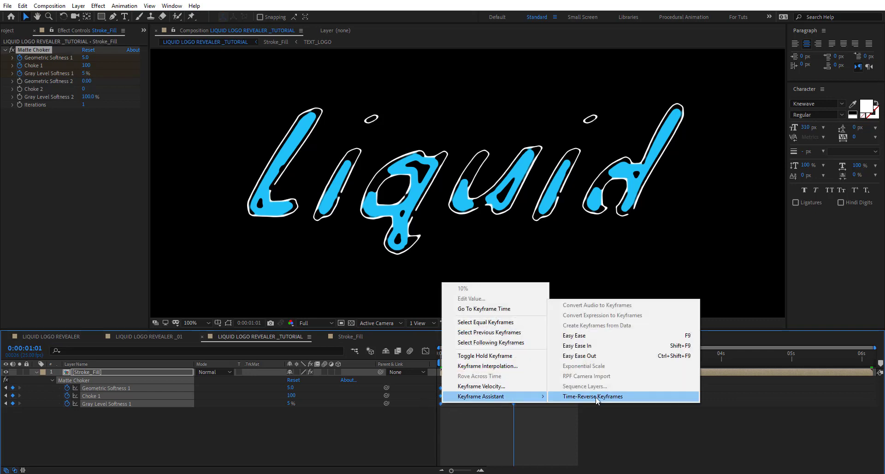
pyautogui.click(592, 397)
pyautogui.moveTo(441, 356)
pyautogui.mouseDown()
pyautogui.moveTo(497, 358)
pyautogui.moveTo(439, 358)
pyautogui.mouseUp()
pyautogui.click(492, 424)
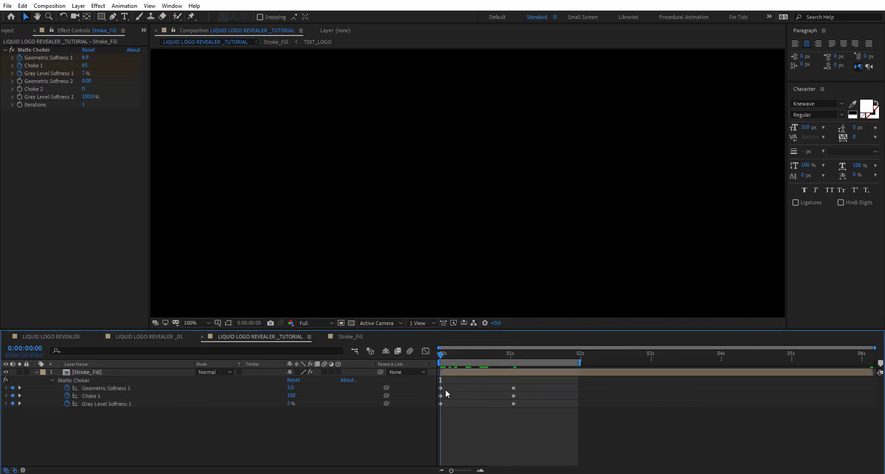
# Set the Stroke_Fill layer's first Choke 1 keyframe to 97, keep it at the composition start, and preview the reveal
pyautogui.moveTo(466, 397); pyautogui.dragTo(465, 397)
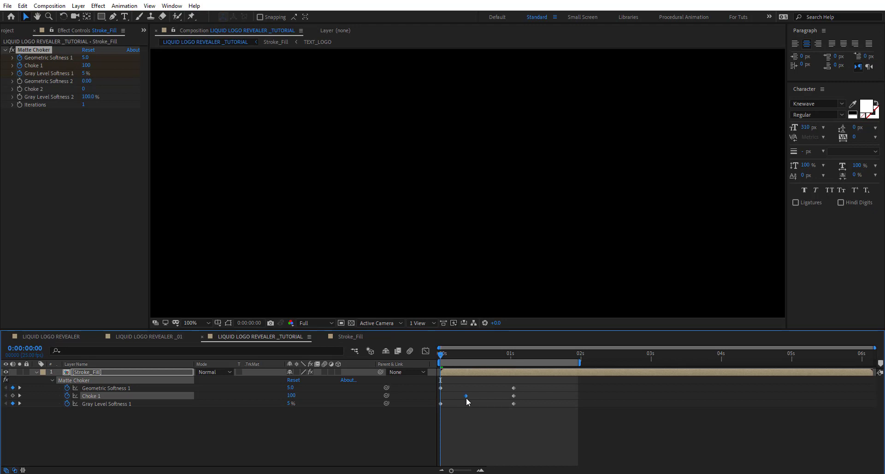
pyautogui.click(466, 356)
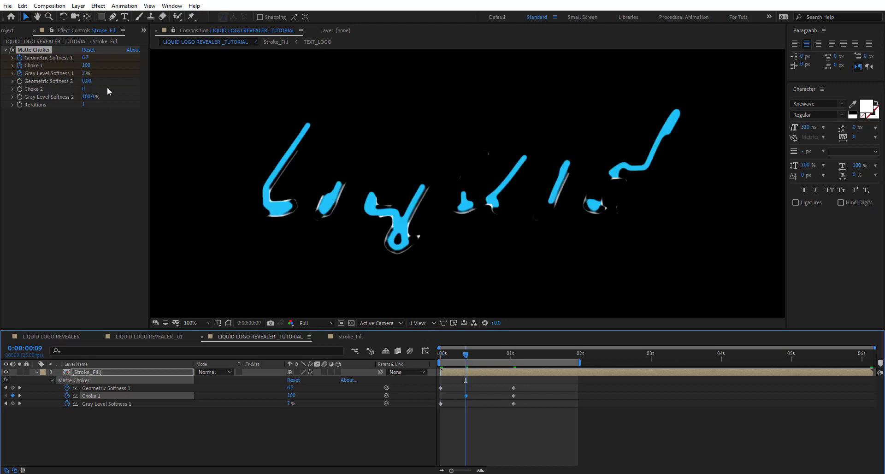
pyautogui.moveTo(86, 65); pyautogui.dragTo(52, 64)
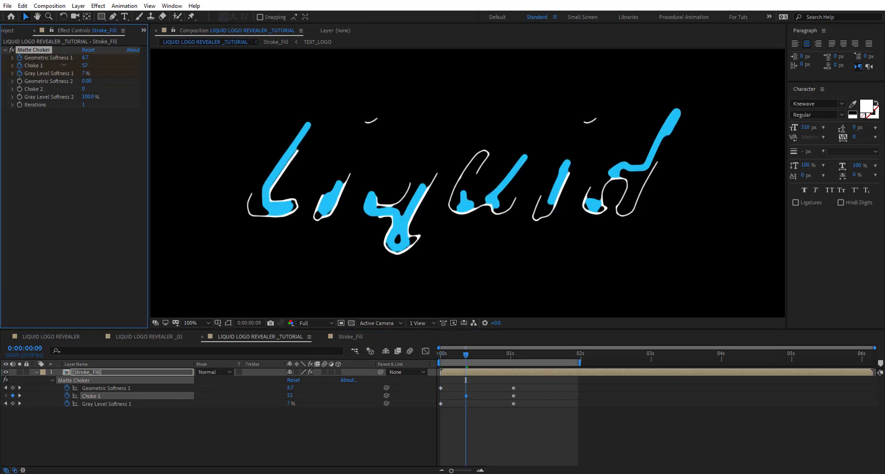
pyautogui.moveTo(110, 71); pyautogui.dragTo(103, 65)
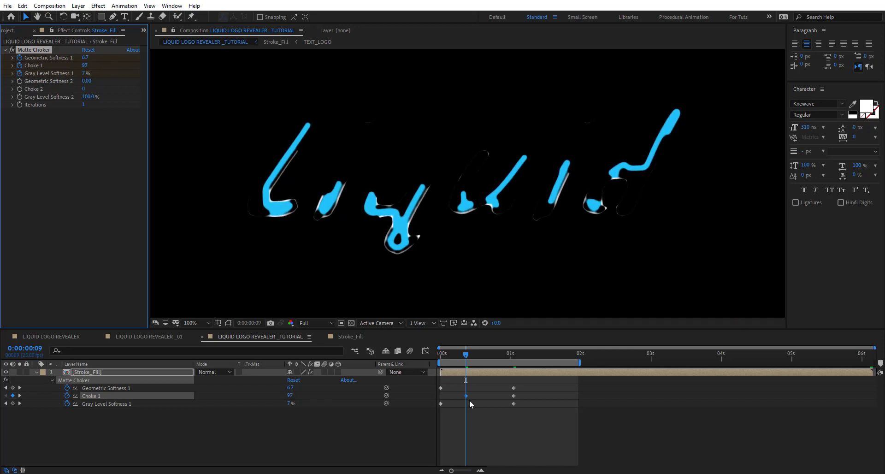
pyautogui.moveTo(468, 396); pyautogui.dragTo(444, 396)
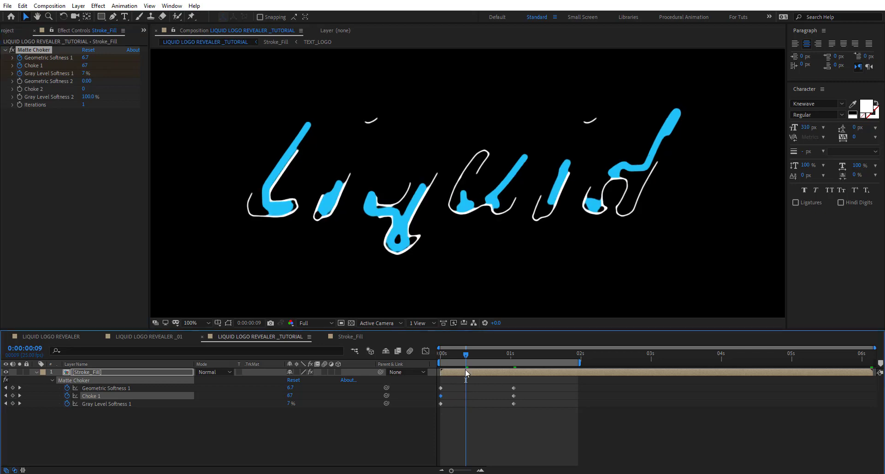
pyautogui.press('space')
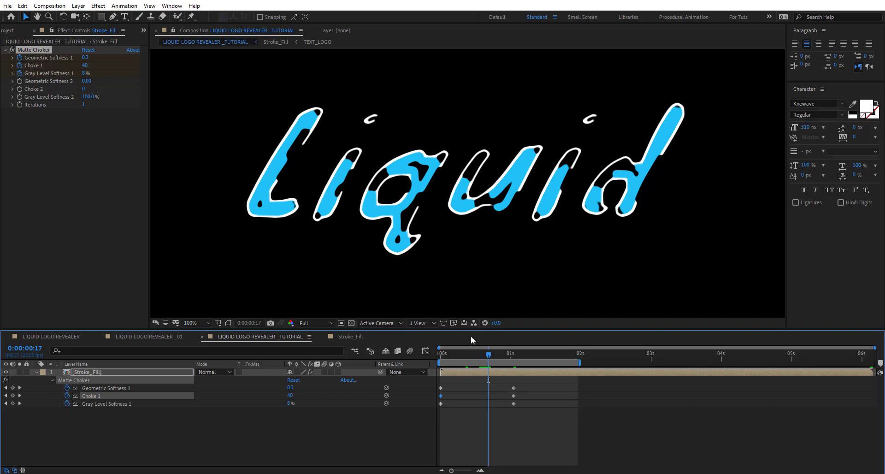
# Apply Fast Box Blur to the Stroke_Fill layer above Matte Choker and set its Blur Radius to 2.6
pyautogui.hotkey('ctrl', 'space')
pyautogui.write('box')
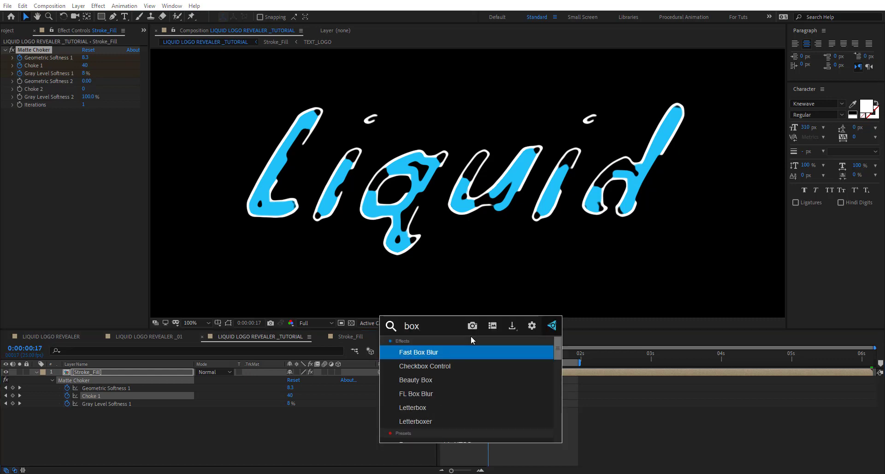
pyautogui.press('Return')
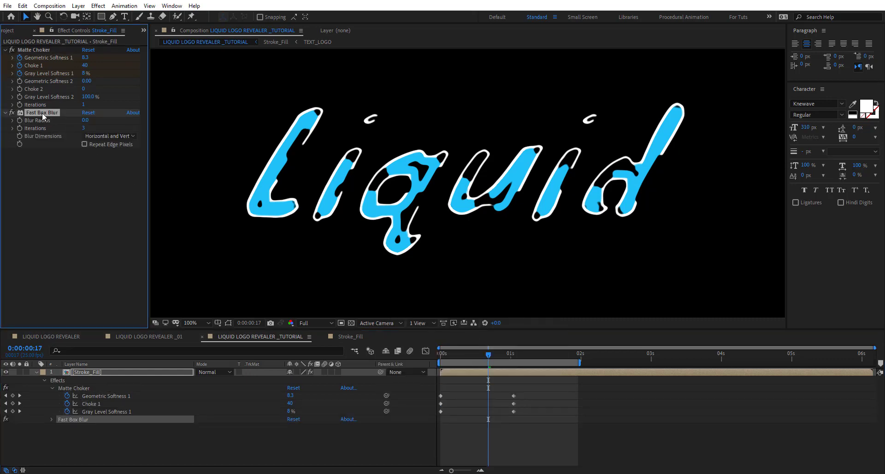
pyautogui.moveTo(42, 114); pyautogui.dragTo(38, 49)
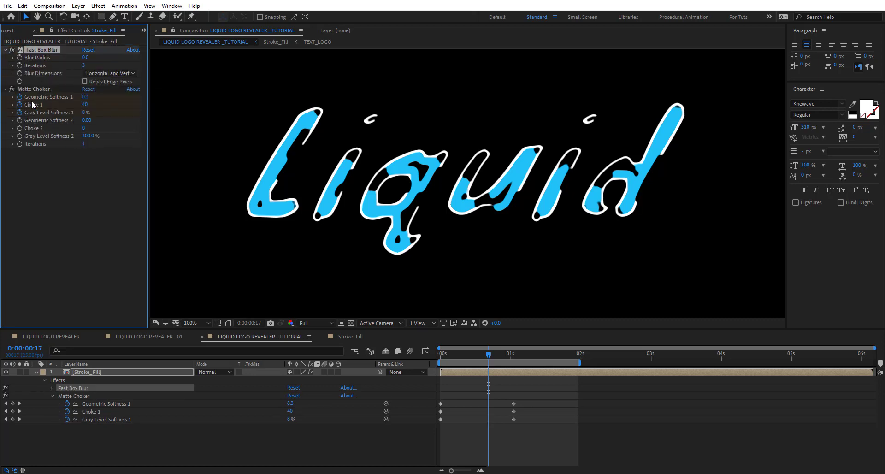
pyautogui.moveTo(88, 58)
pyautogui.mouseDown()
pyautogui.moveTo(106, 59)
pyautogui.moveTo(98, 59)
pyautogui.mouseUp()
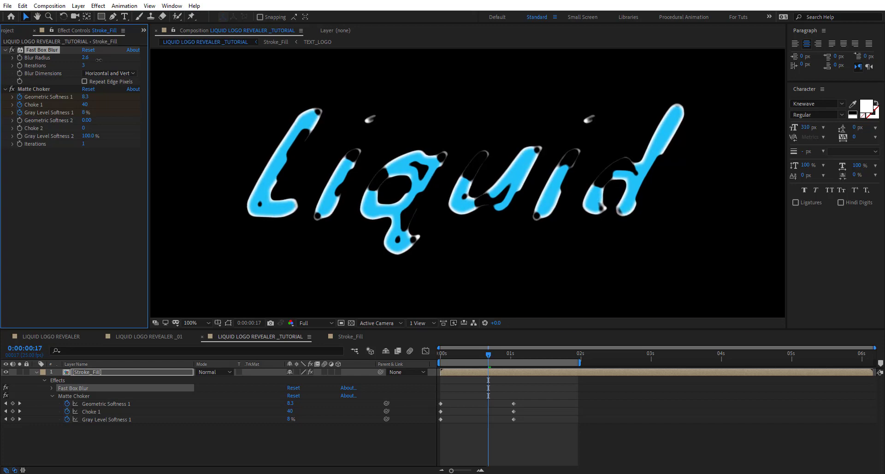
# Compare the lettering with Fast Box Blur off and on at close range, and play back the blurred reveal
pyautogui.scroll(1, 443, 177)
pyautogui.scroll(1, 445, 179)
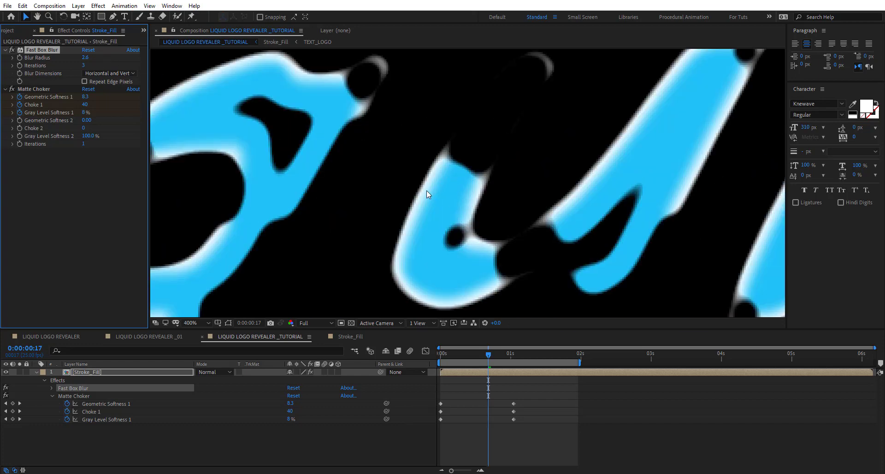
pyautogui.scroll(-1, 427, 189)
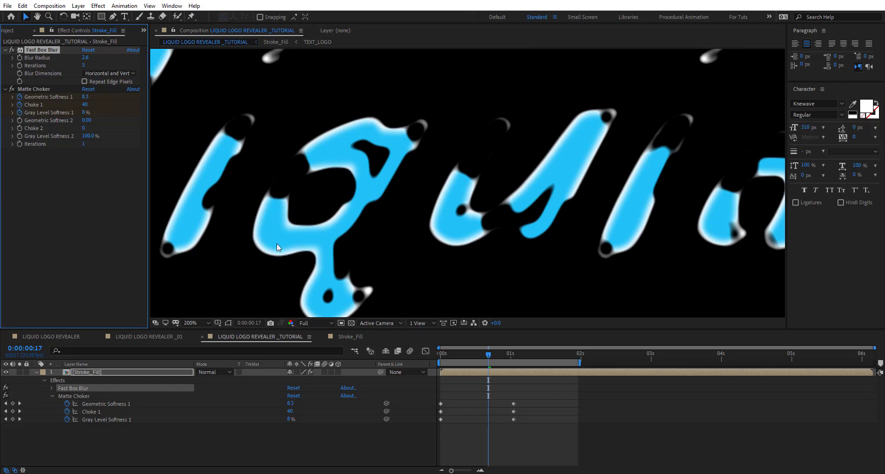
pyautogui.click(11, 51)
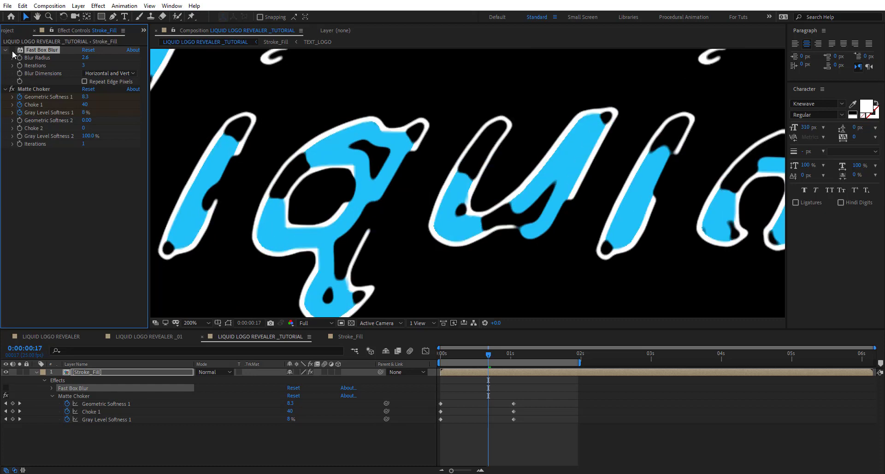
pyautogui.click(12, 50)
pyautogui.click(12, 51)
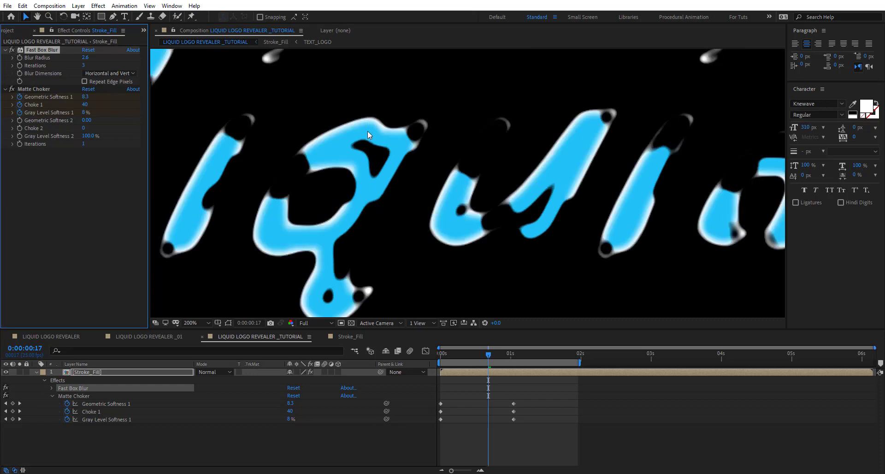
pyautogui.click(14, 50)
pyautogui.click(13, 49)
pyautogui.scroll(-1, 406, 156)
pyautogui.scroll(1, 406, 155)
pyautogui.scroll(-1, 463, 184)
pyautogui.press('space')
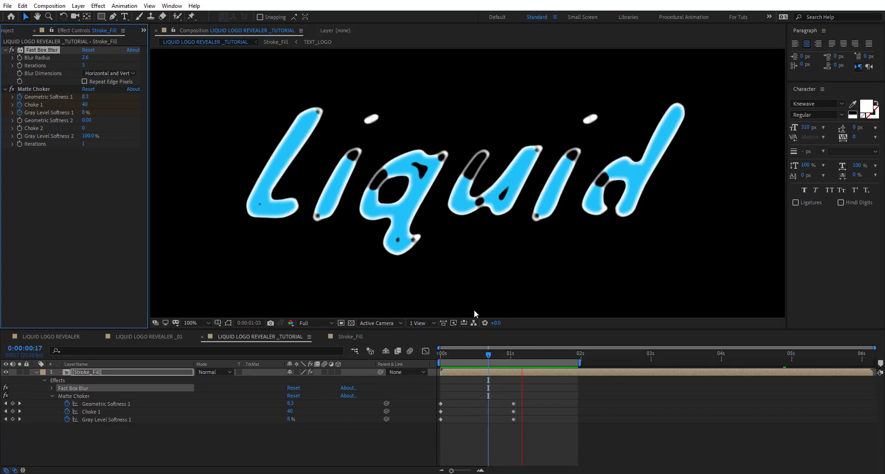
# Copy all Matte Choker keyframes to 0:00:04:23, time-reverse the copies and shift them a few frames earlier
pyautogui.click(455, 358)
pyautogui.moveTo(541, 400); pyautogui.dragTo(417, 429)
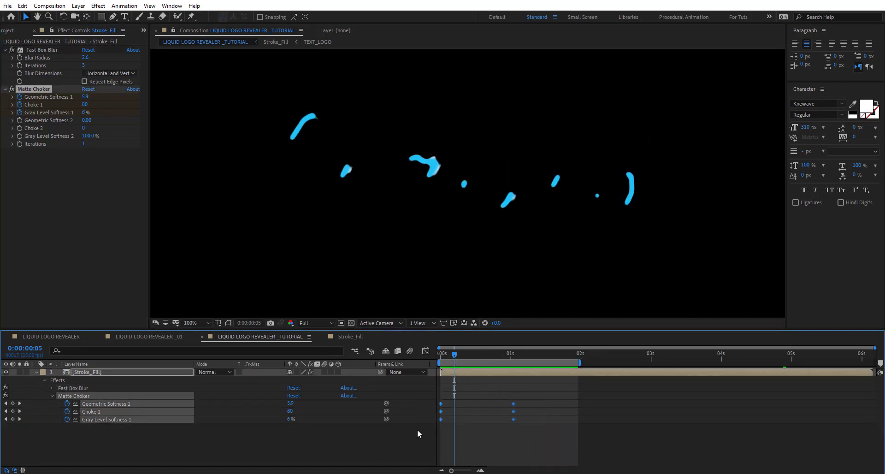
pyautogui.click(787, 355)
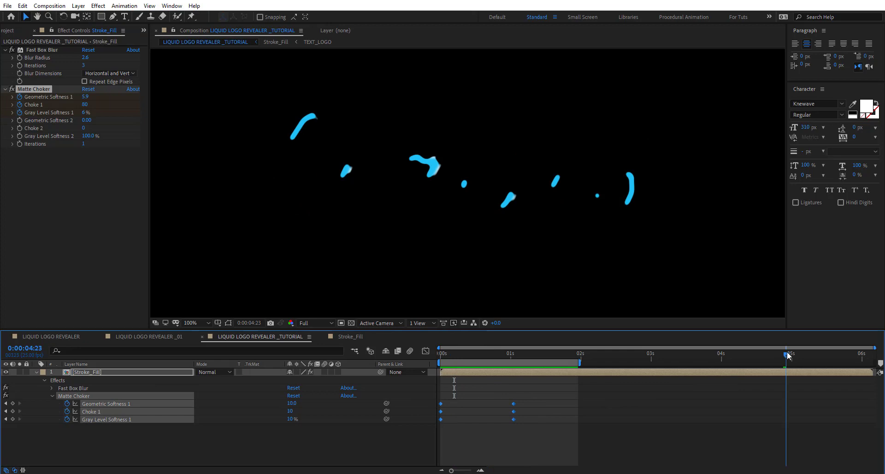
pyautogui.hotkey('ctrl', 'v')
pyautogui.rightClick(786, 419)
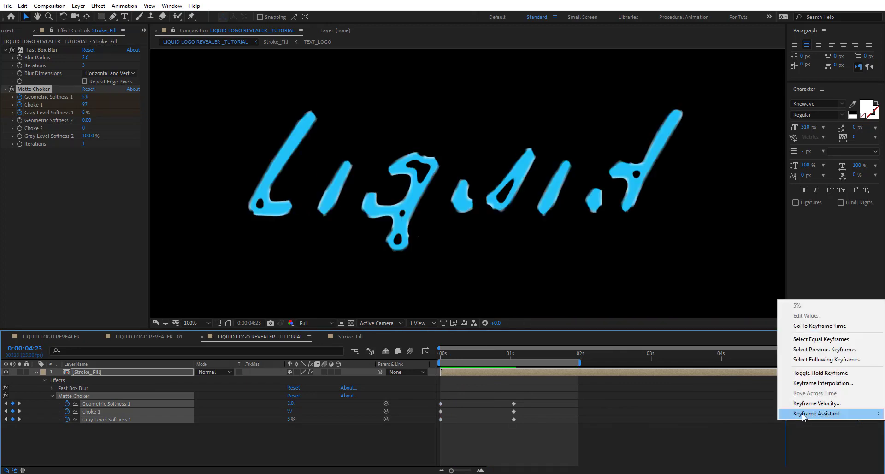
pyautogui.moveTo(792, 413)
pyautogui.click(666, 413)
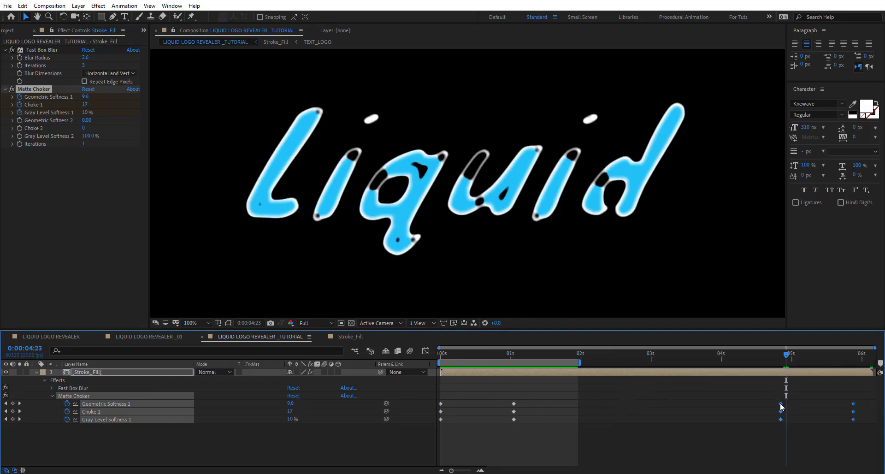
pyautogui.moveTo(782, 405); pyautogui.dragTo(779, 405)
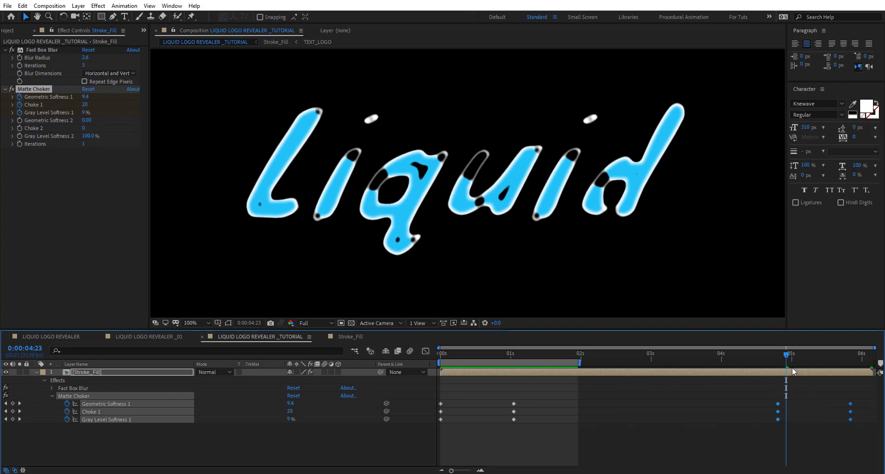
pyautogui.moveTo(789, 358); pyautogui.dragTo(443, 372)
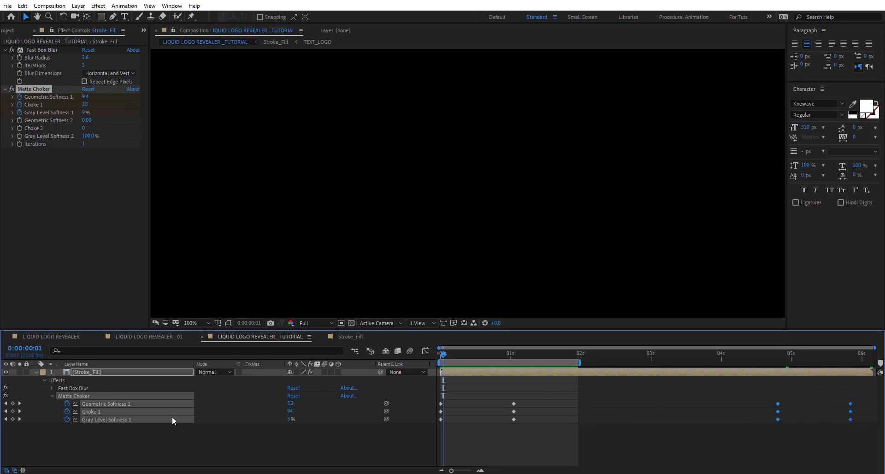
# Duplicate the Stroke_Fill layer in the main composition and rename the upper copy Fill
pyautogui.click(112, 374)
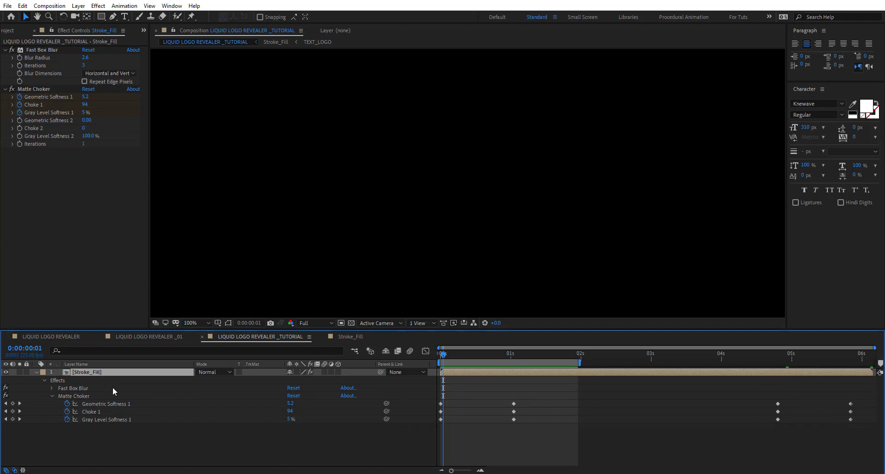
pyautogui.hotkey('ctrl', 'd')
pyautogui.press('Return')
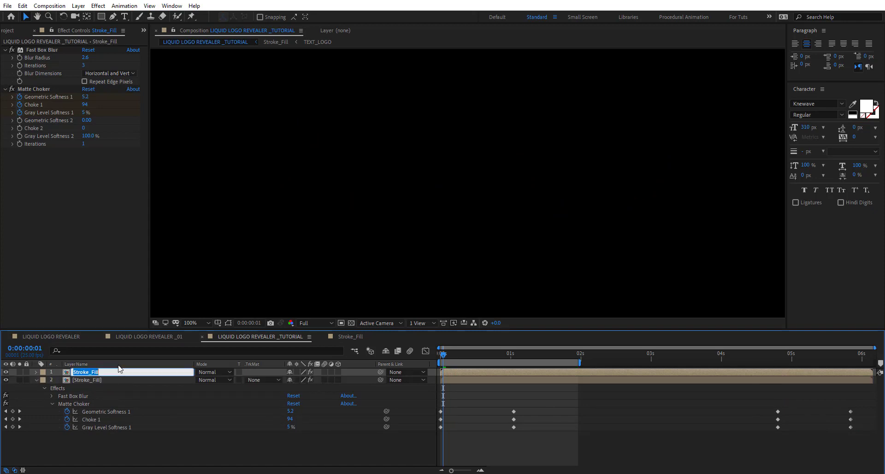
pyautogui.write('Fill')
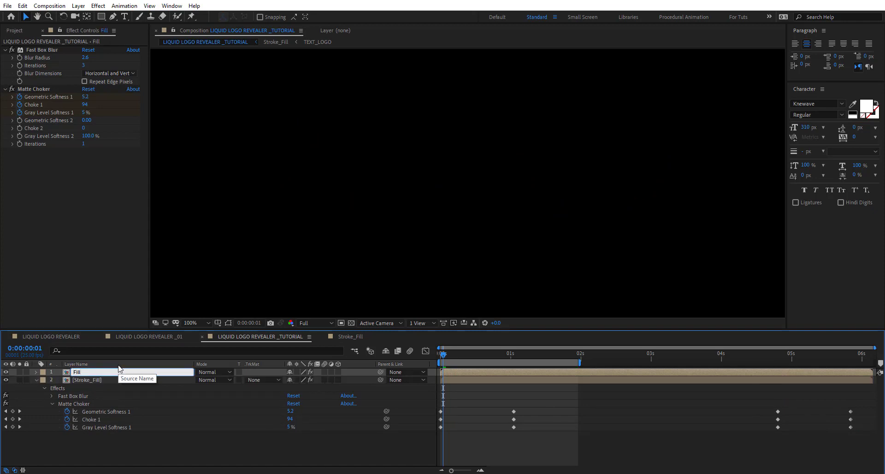
pyautogui.press('Return')
# Duplicate the Fill layer's source composition in the project and replace the layer's source with that duplicate
pyautogui.rightClick(115, 372)
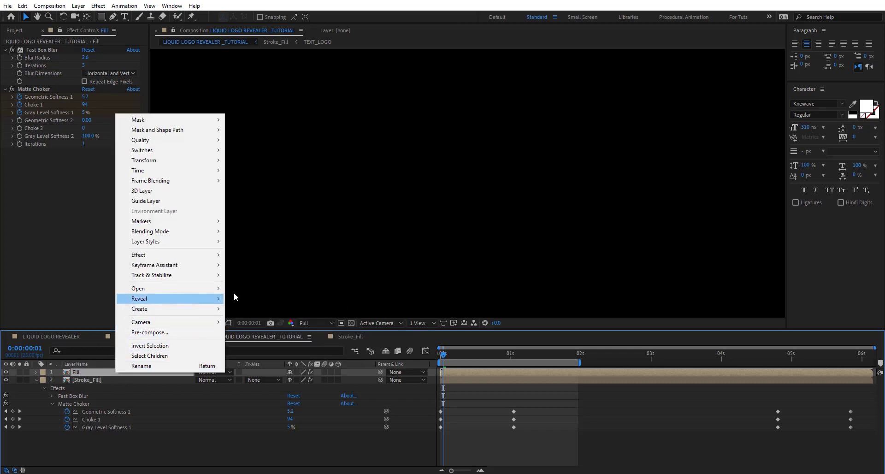
pyautogui.moveTo(217, 298)
pyautogui.click(267, 308)
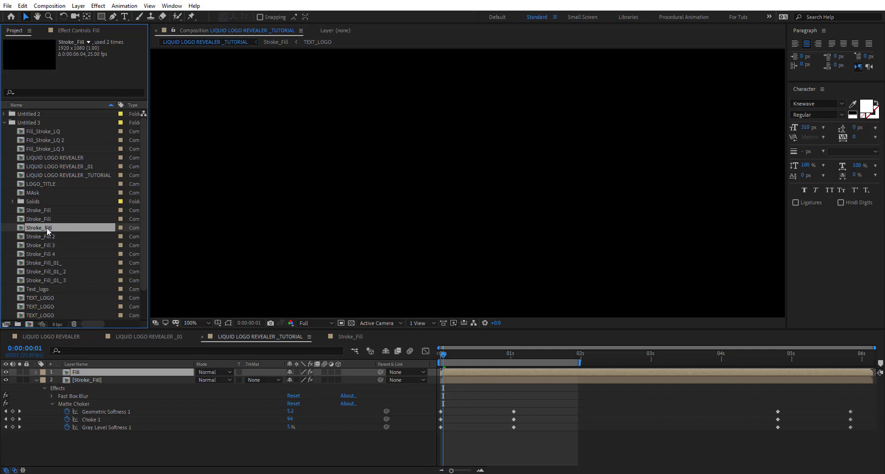
pyautogui.hotkey('ctrl', 'd')
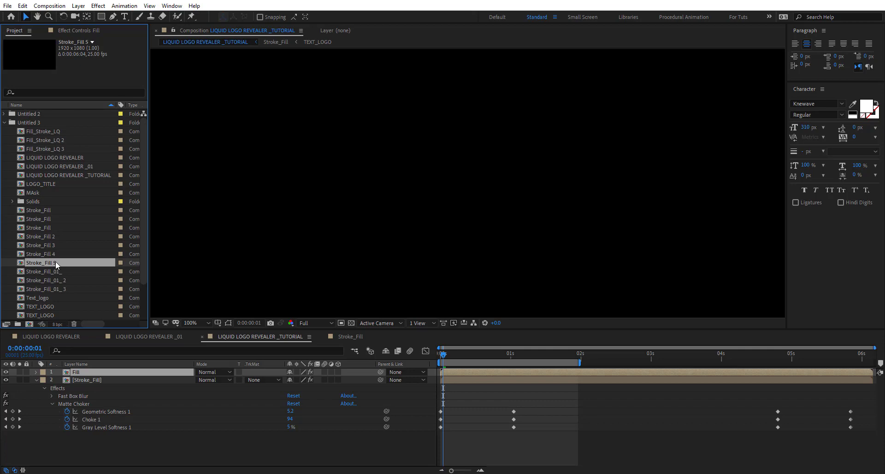
pyautogui.moveTo(55, 261); pyautogui.dragTo(105, 372)
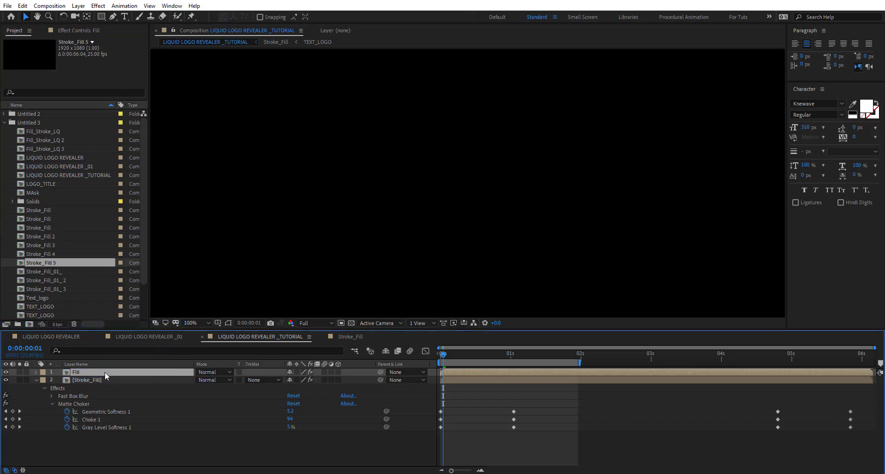
# Open the Fill layer's Stroke_Fill 5 composition at 0:00:00:22, show the fill layer's effects and hide the Stroke layer
pyautogui.doubleClick(105, 372)
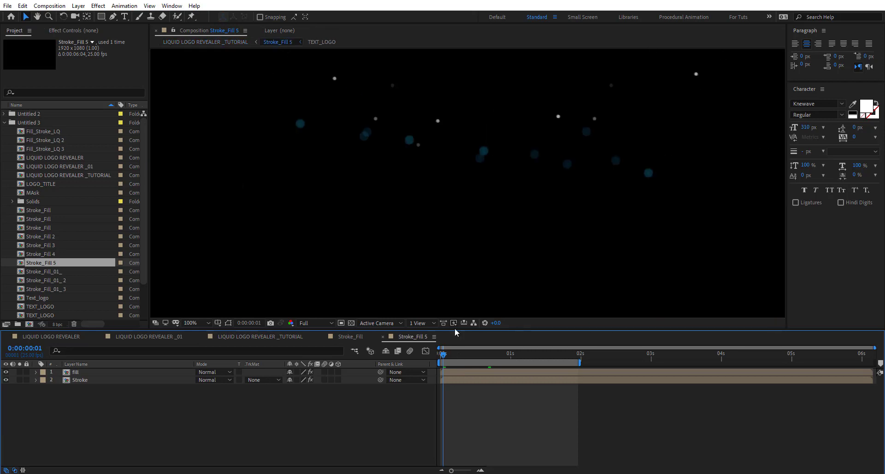
pyautogui.moveTo(448, 355); pyautogui.dragTo(501, 354)
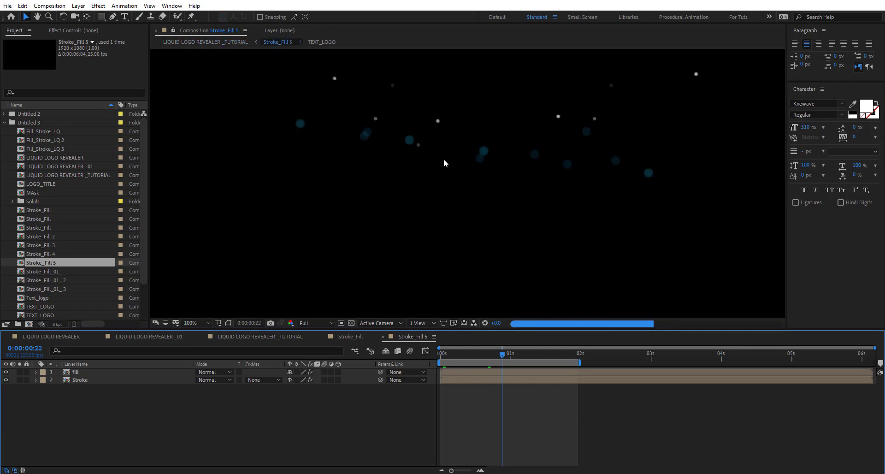
pyautogui.click(73, 29)
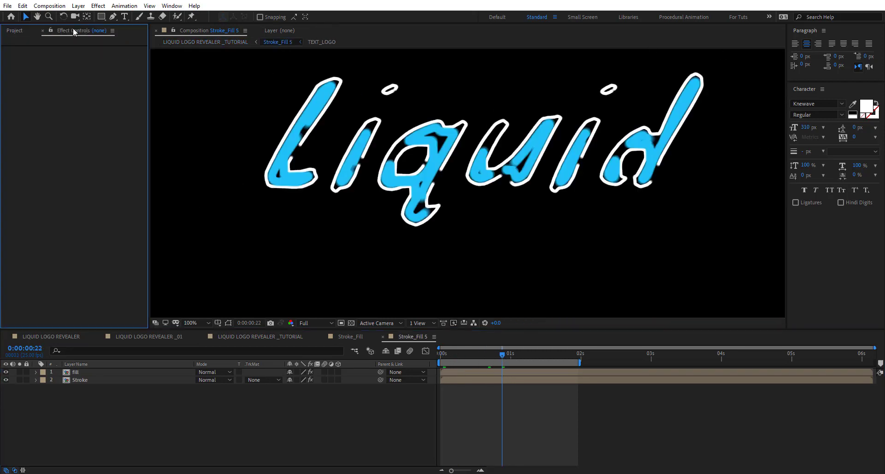
pyautogui.click(78, 372)
pyautogui.click(6, 379)
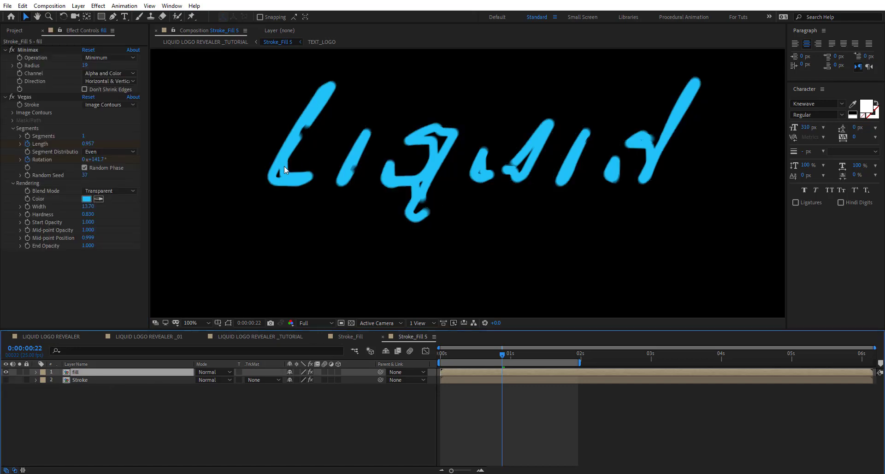
# Set the fill layer's Vegas Width to 4 and change its Vegas Color to purple
pyautogui.moveTo(332, 105); pyautogui.dragTo(349, 148)
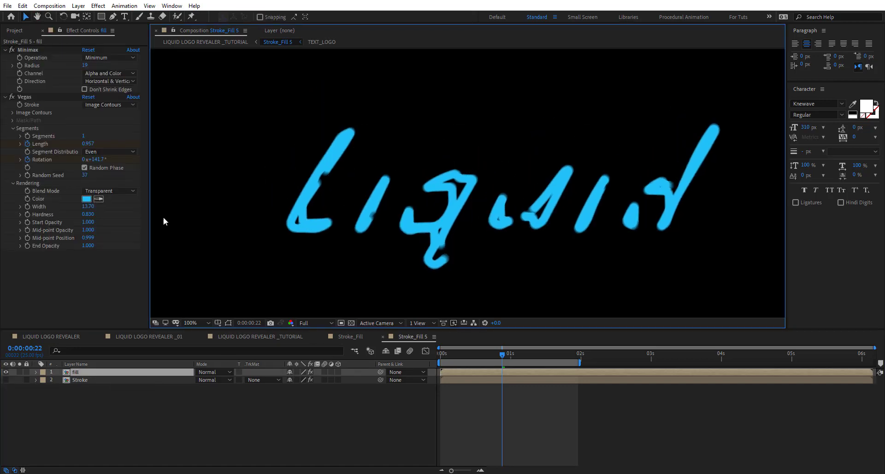
pyautogui.moveTo(88, 206); pyautogui.dragTo(39, 206)
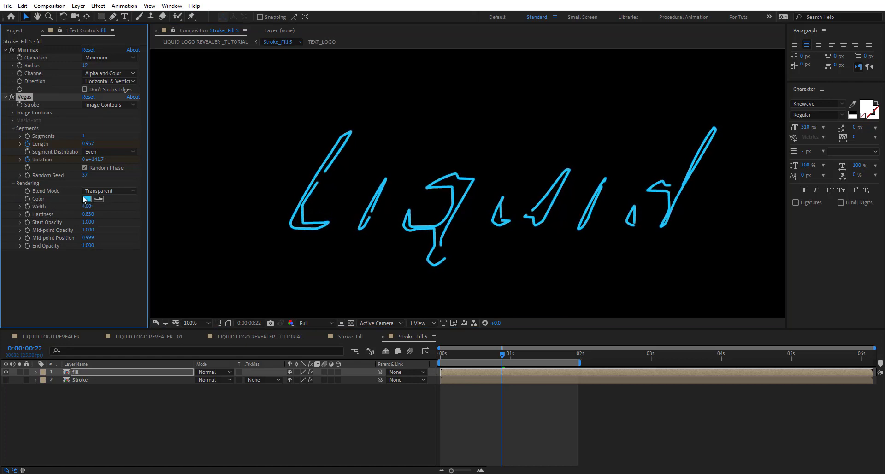
pyautogui.click(86, 199)
pyautogui.moveTo(294, 338); pyautogui.dragTo(300, 304)
pyautogui.click(371, 278)
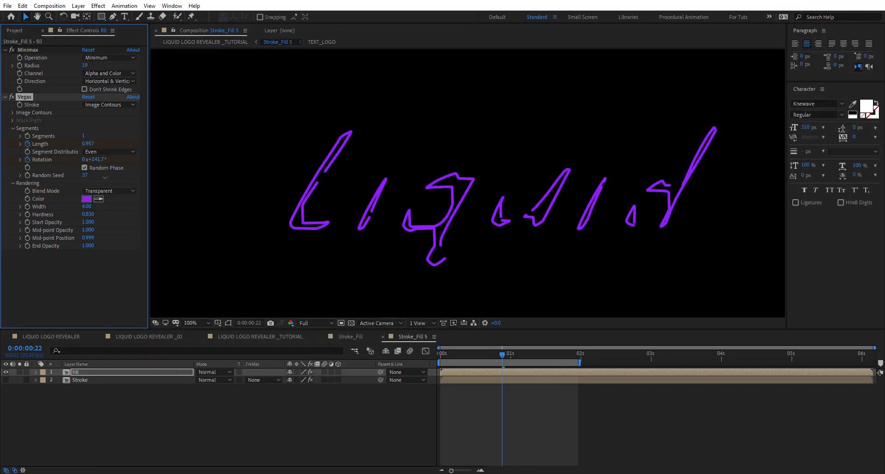
# Set the fill layer's Vegas Random Seed to 103, reveal its keyframes and check the animation at 0:00:00:18
pyautogui.moveTo(104, 178)
pyautogui.mouseDown()
pyautogui.moveTo(104, 161)
pyautogui.moveTo(123, 160)
pyautogui.moveTo(55, 157)
pyautogui.mouseUp()
pyautogui.press('u')
pyautogui.moveTo(502, 395); pyautogui.dragTo(528, 398)
pyautogui.moveTo(504, 355)
pyautogui.mouseDown()
pyautogui.moveTo(468, 355)
pyautogui.moveTo(527, 355)
pyautogui.moveTo(441, 353)
pyautogui.moveTo(491, 354)
pyautogui.mouseUp()
# Set the fill layer's Vegas Width to 3, Hardness to 0, Mid-point Opacity to 0.160 and End Opacity to 0.120
pyautogui.click(86, 206)
pyautogui.write('3')
pyautogui.press('Return')
pyautogui.moveTo(87, 245); pyautogui.dragTo(52, 246)
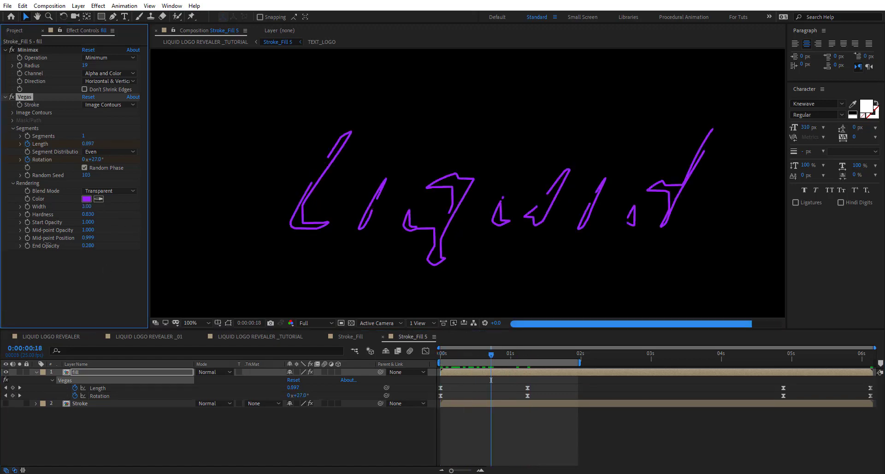
pyautogui.moveTo(87, 215)
pyautogui.mouseDown()
pyautogui.moveTo(48, 215)
pyautogui.moveTo(46, 228)
pyautogui.mouseUp()
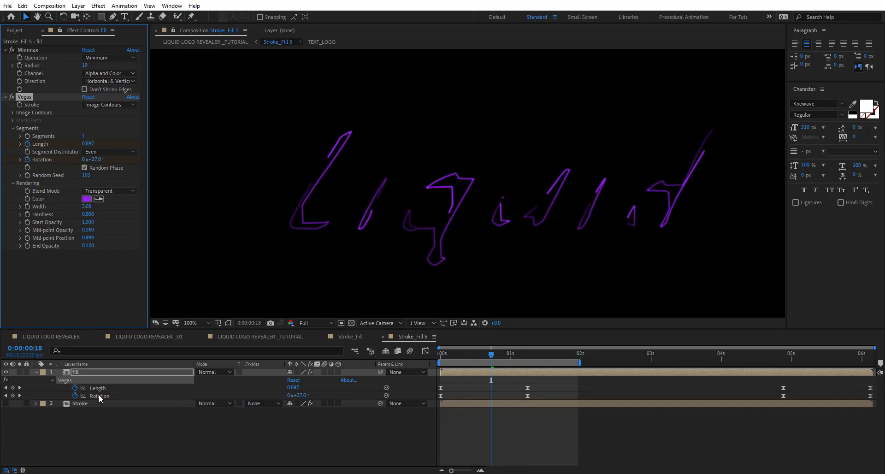
# Duplicate the fill layer and raise the copy's Vegas Width to 46
pyautogui.click(123, 372)
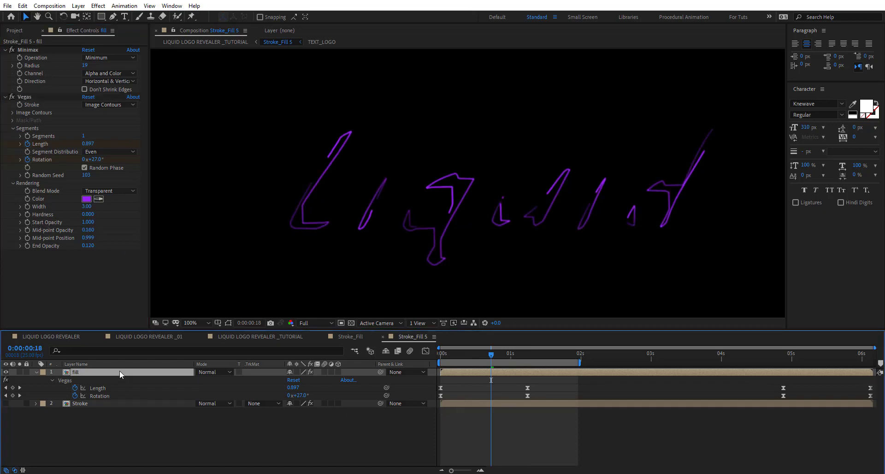
pyautogui.hotkey('ctrl', 'd')
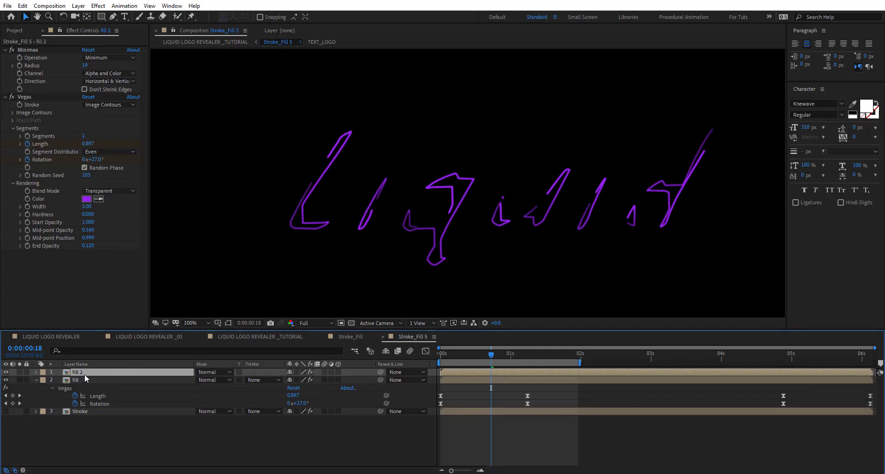
pyautogui.moveTo(87, 206)
pyautogui.mouseDown()
pyautogui.moveTo(255, 215)
pyautogui.moveTo(349, 158)
pyautogui.mouseUp()
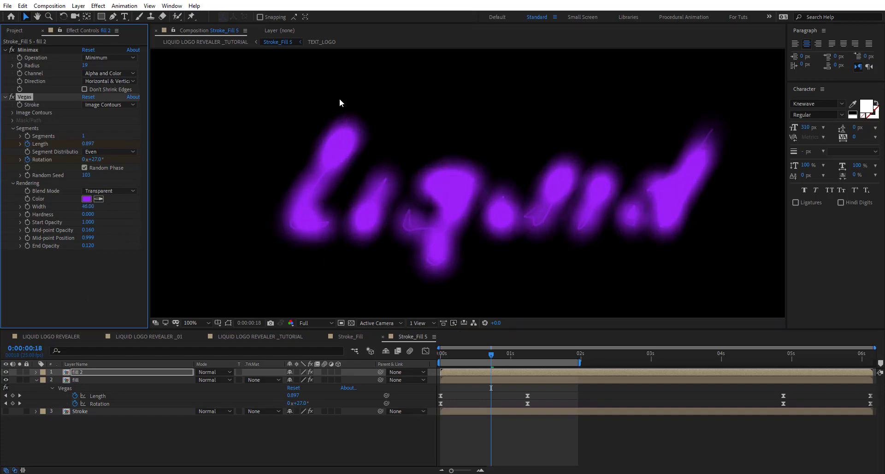
# Set the fill 2 layer's Vegas Blend Mode to Stencil, solo the layer and turn off its Minimax effect
pyautogui.click(133, 190)
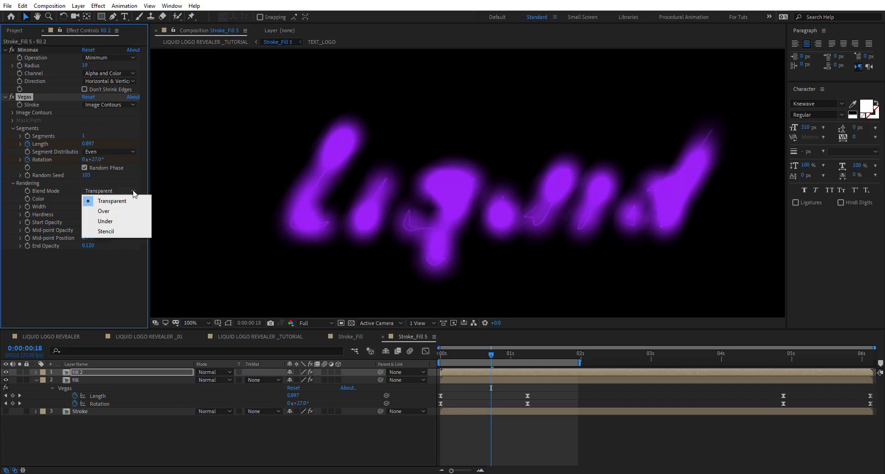
pyautogui.click(118, 233)
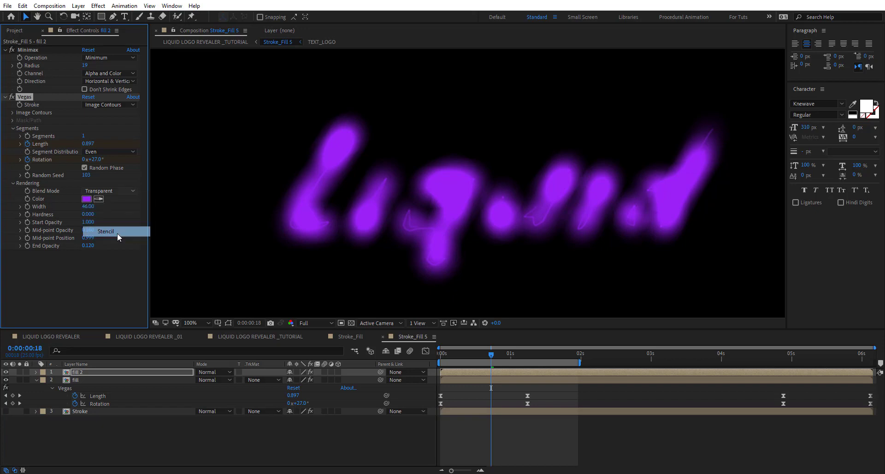
pyautogui.click(20, 371)
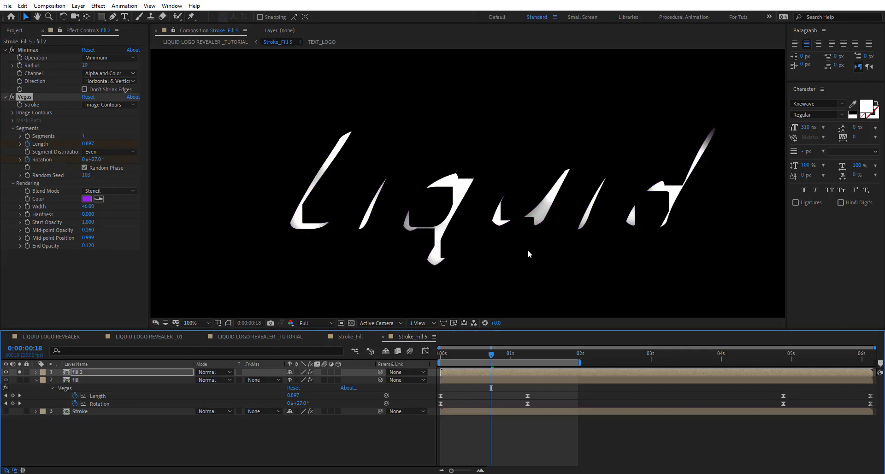
pyautogui.click(12, 49)
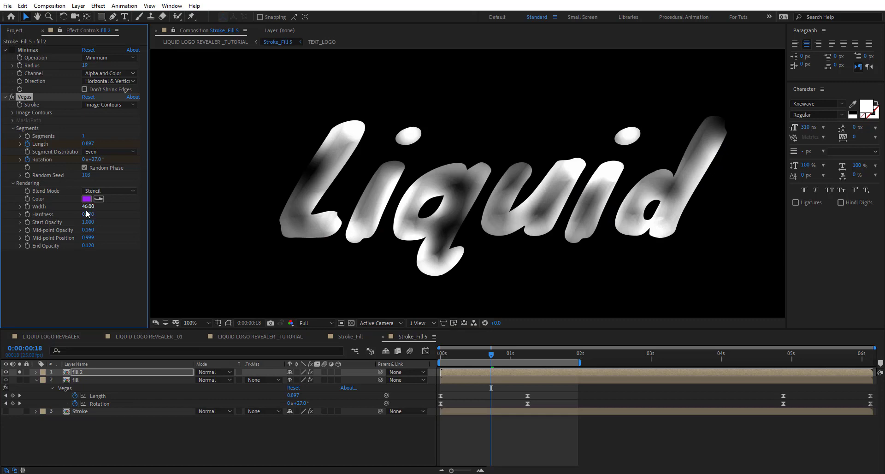
# Set fill 2's Vegas Width to 81.40 and both its Mid-point Opacity and End Opacity to 1
pyautogui.moveTo(138, 208); pyautogui.dragTo(339, 216)
pyautogui.moveTo(430, 219); pyautogui.dragTo(438, 219)
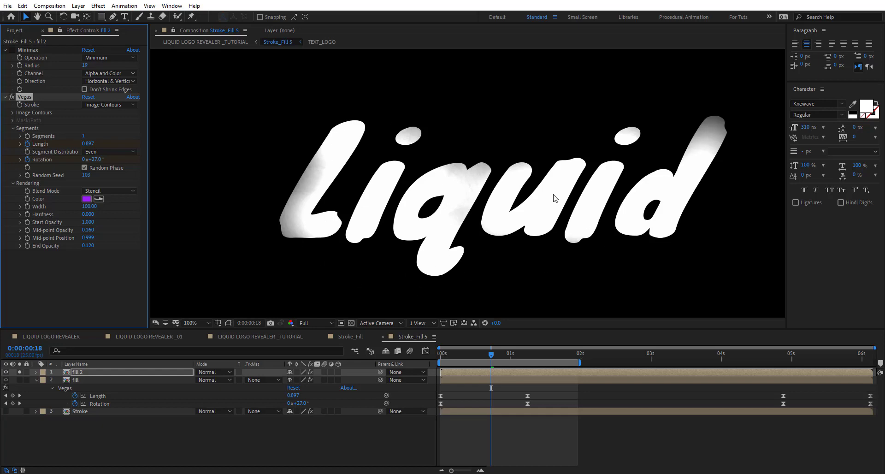
pyautogui.moveTo(88, 245); pyautogui.dragTo(424, 251)
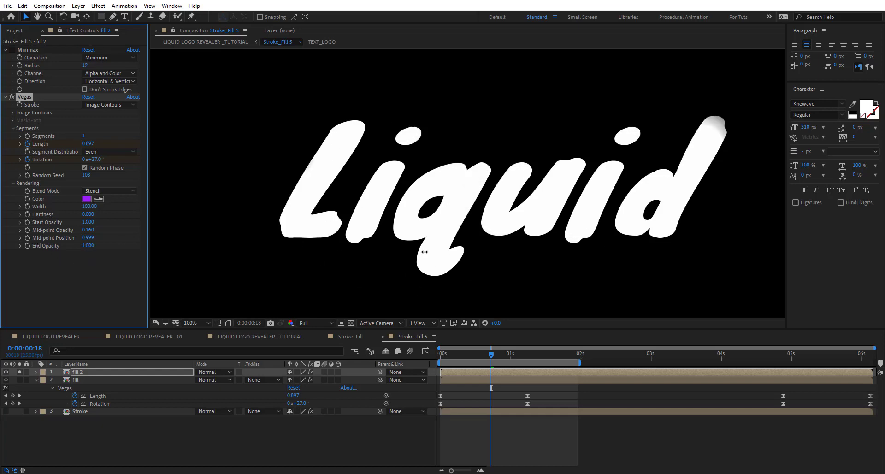
pyautogui.moveTo(87, 238); pyautogui.dragTo(469, 229)
pyautogui.moveTo(87, 237); pyautogui.dragTo(310, 240)
pyautogui.moveTo(52, 205)
pyautogui.mouseDown()
pyautogui.moveTo(2, 194)
pyautogui.moveTo(103, 206)
pyautogui.mouseUp()
# Keyframe fill 2's Vegas Width at its current value at 0:00:01:06 and at 0.5 at 0:00:00:00
pyautogui.press('u')
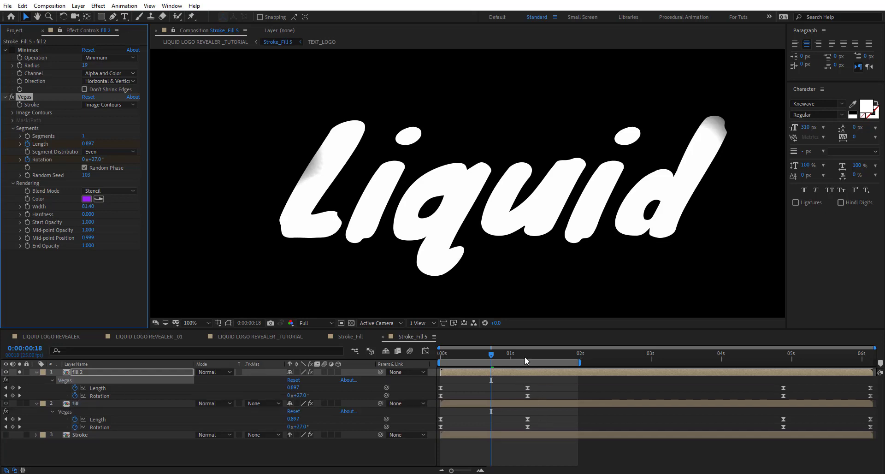
pyautogui.click(525, 360)
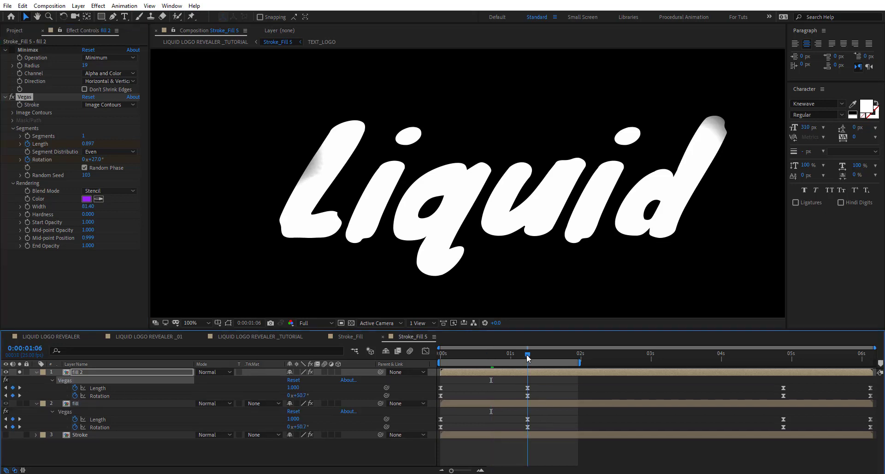
pyautogui.click(27, 206)
pyautogui.moveTo(450, 360); pyautogui.dragTo(422, 355)
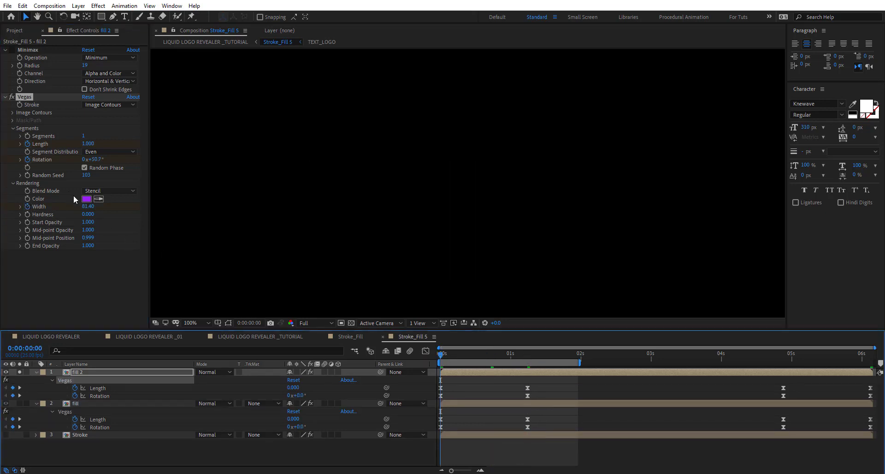
pyautogui.click(88, 206)
pyautogui.write('0.5')
pyautogui.press('Return')
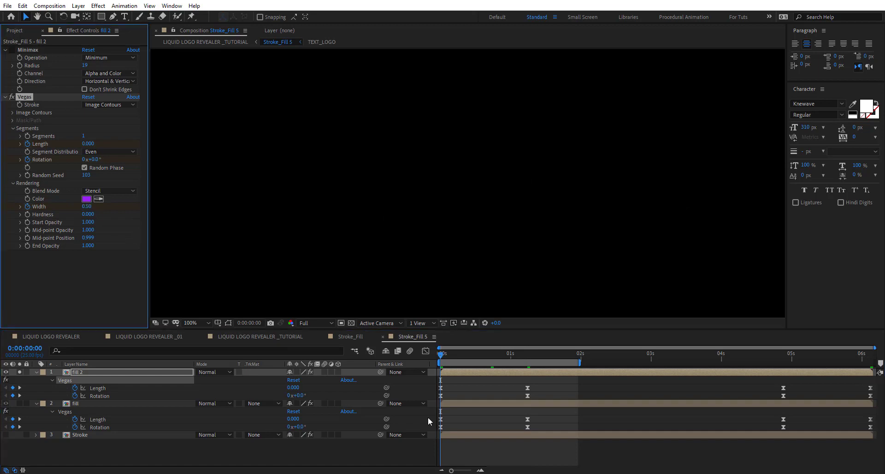
# Delay fill 2's second Length and Rotation keyframes by about three frames, check the reveal and unsolo the layer
pyautogui.moveTo(441, 358); pyautogui.dragTo(528, 367)
pyautogui.click(530, 397)
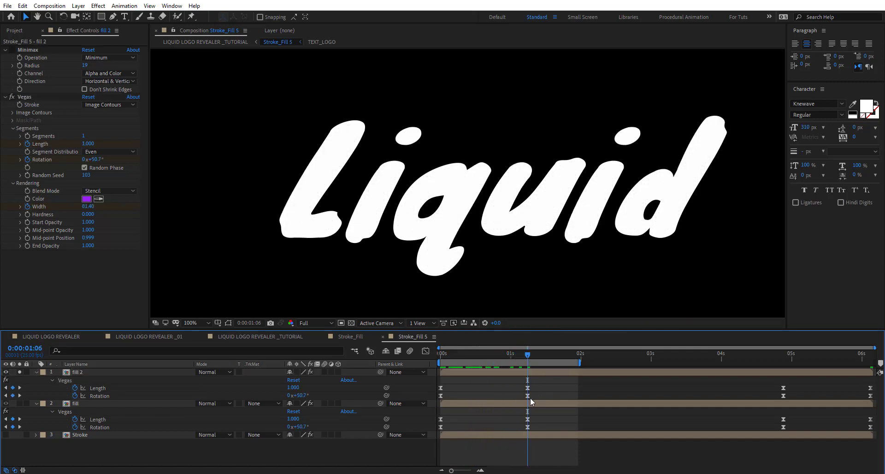
pyautogui.moveTo(522, 399); pyautogui.dragTo(532, 386)
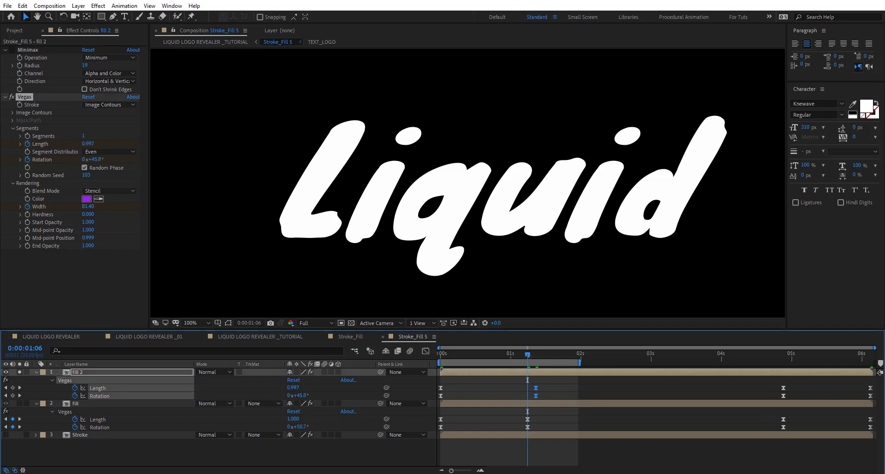
pyautogui.click(491, 359)
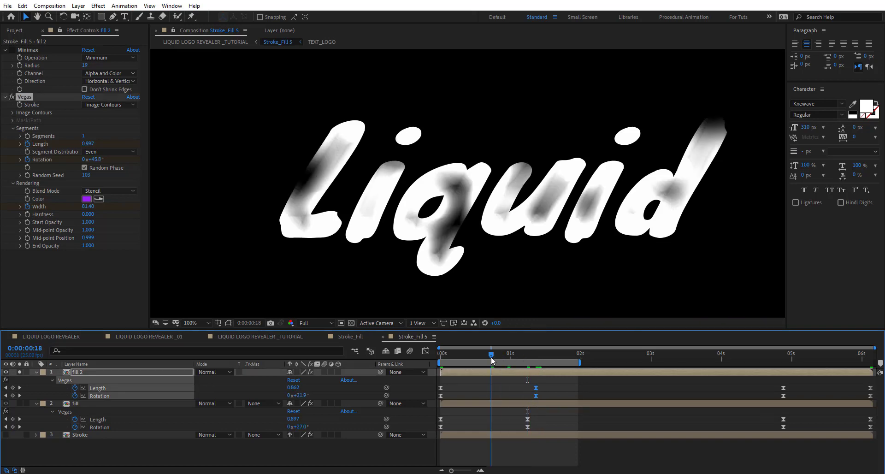
pyautogui.moveTo(491, 360); pyautogui.dragTo(468, 359)
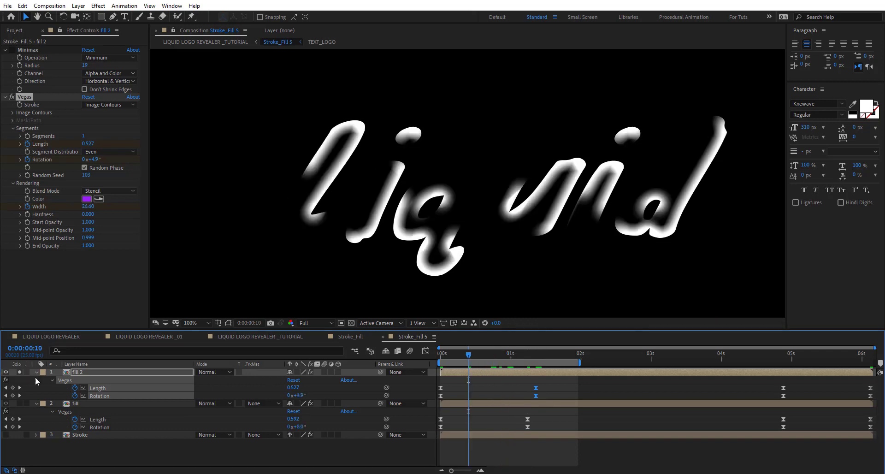
pyautogui.moveTo(470, 358); pyautogui.dragTo(513, 357)
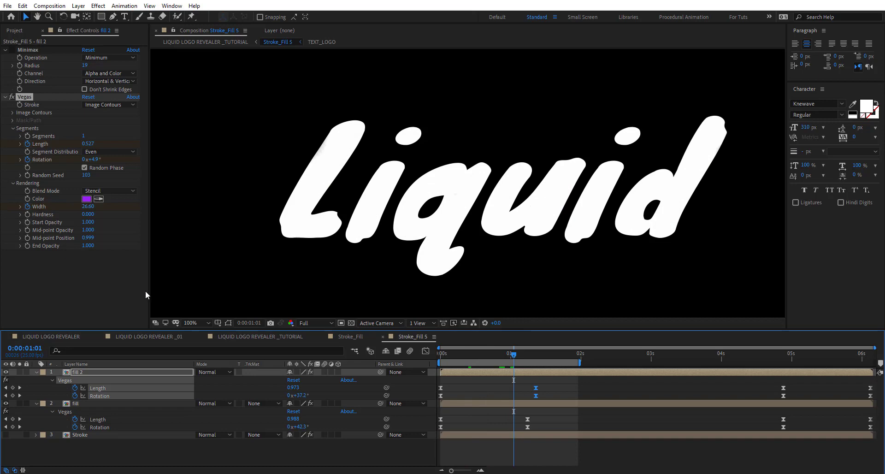
# Apply a Fill effect to the fill 2 layer and match its Color to the Vegas purple
pyautogui.click(96, 370)
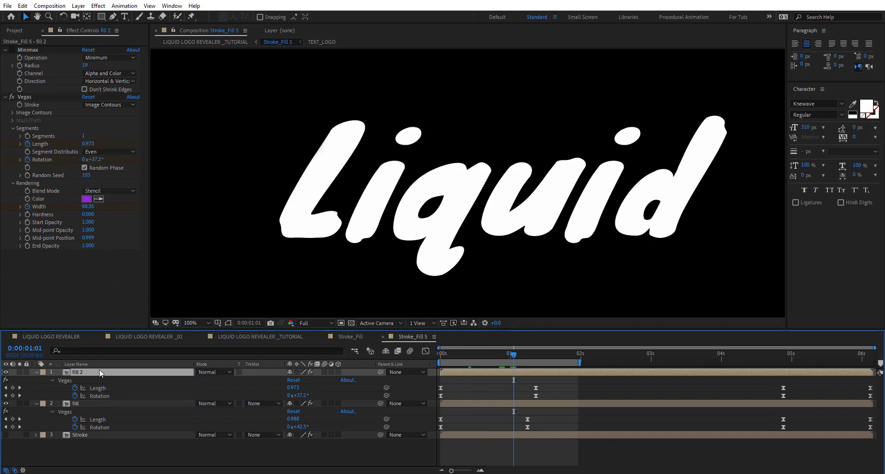
pyautogui.hotkey('ctrl', 'space')
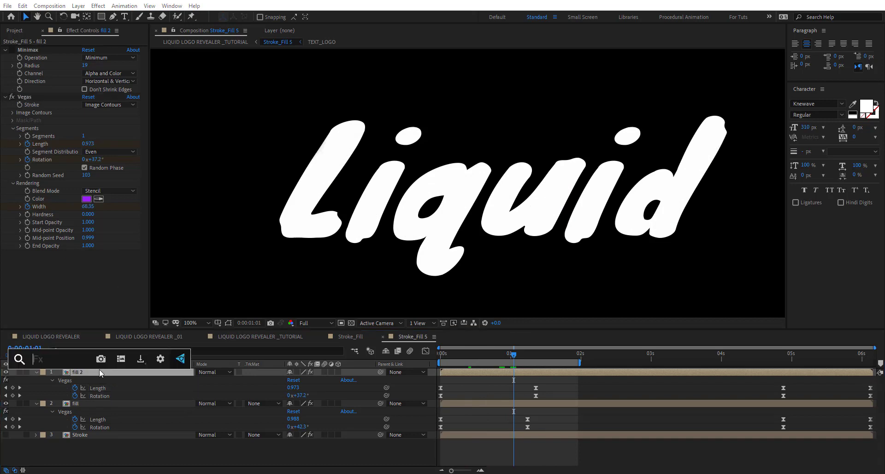
pyautogui.write('fill')
pyautogui.press('Return')
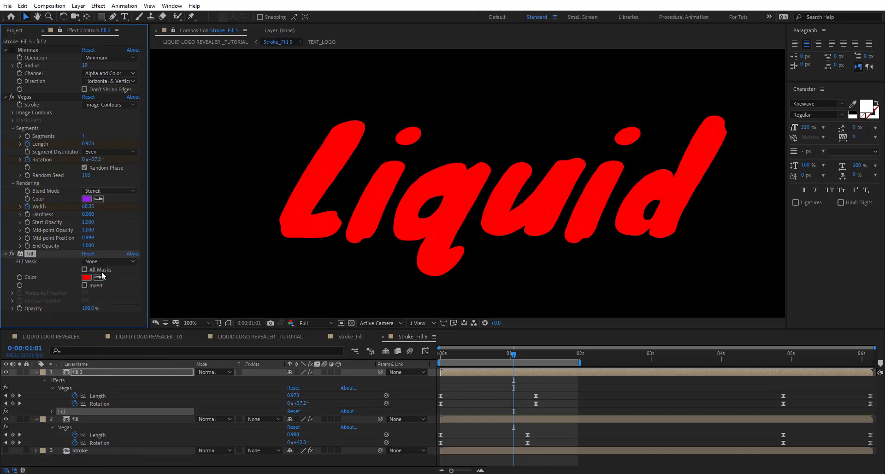
pyautogui.click(101, 276)
# Shift the fill 2 layer in time so it starts at about 0:00:00:06
pyautogui.moveTo(493, 354); pyautogui.dragTo(458, 360)
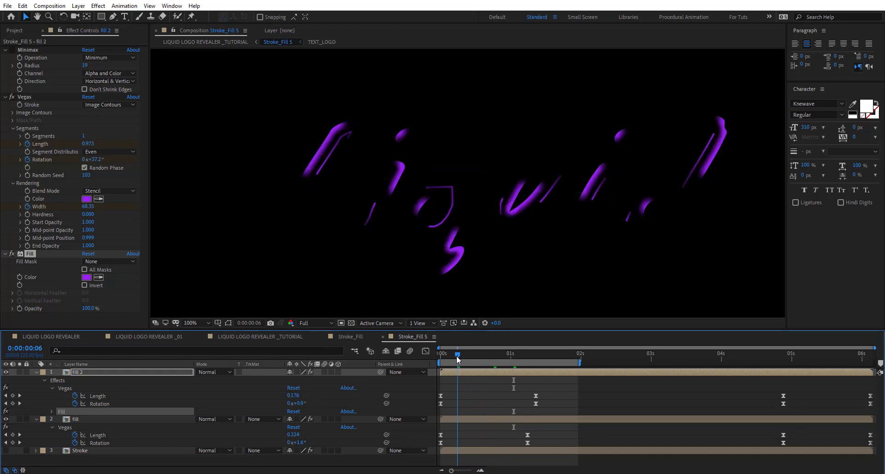
pyautogui.click(466, 380)
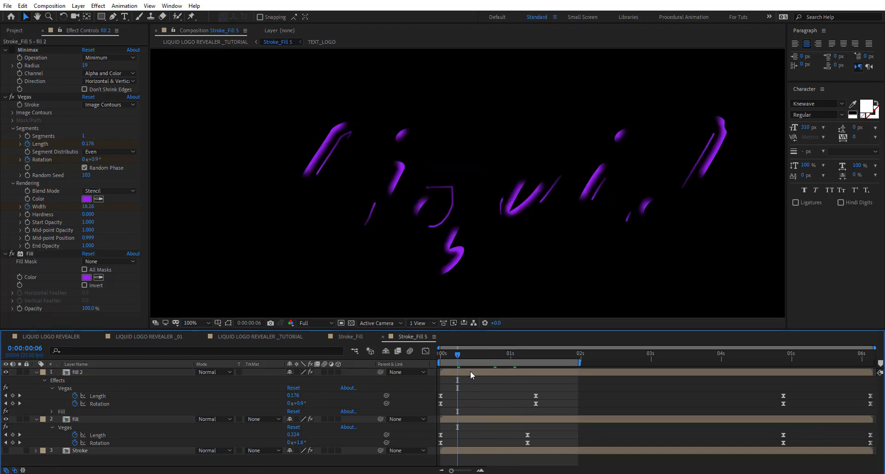
pyautogui.moveTo(470, 371)
pyautogui.mouseDown()
pyautogui.moveTo(480, 372)
pyautogui.moveTo(440, 358)
pyautogui.moveTo(509, 367)
pyautogui.moveTo(463, 372)
pyautogui.mouseUp()
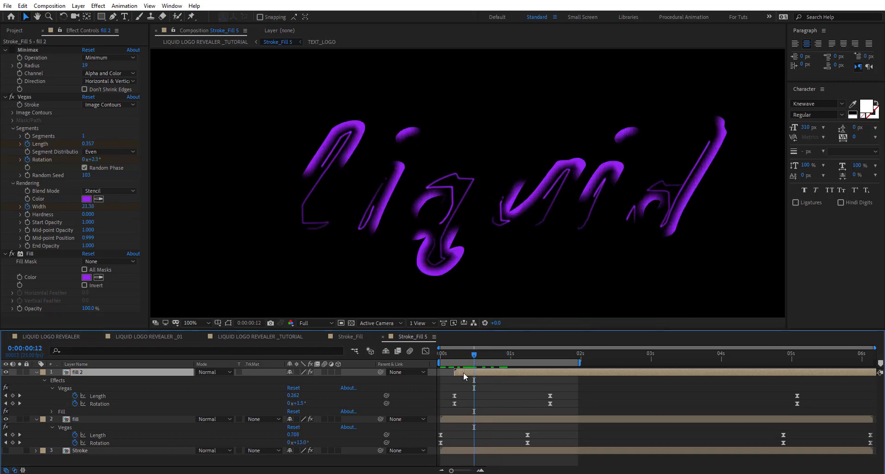
# Preview the combined Fill and Stroke_Fill reveal in the LIQUID LOGO REVEALER _TUTORIAL composition
pyautogui.click(250, 343)
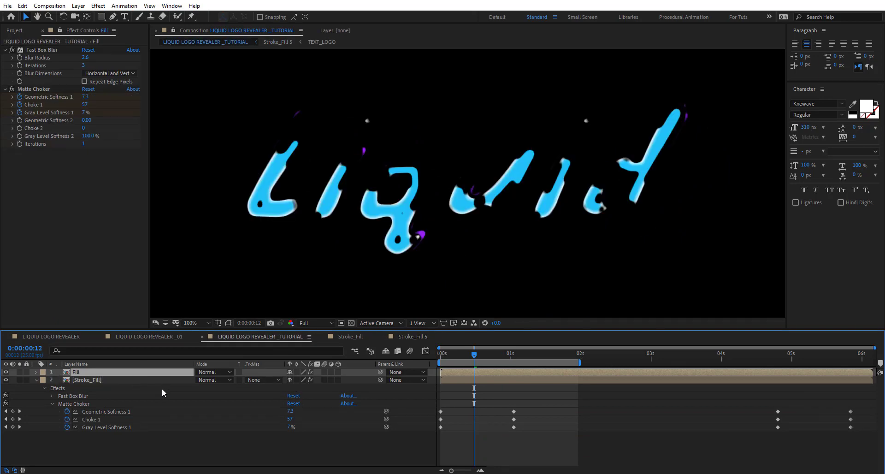
pyautogui.moveTo(476, 356); pyautogui.dragTo(483, 356)
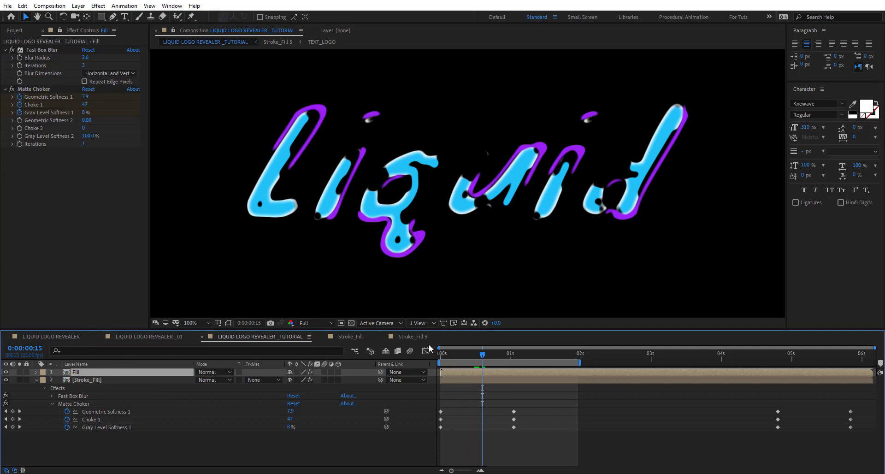
pyautogui.moveTo(477, 357); pyautogui.dragTo(464, 360)
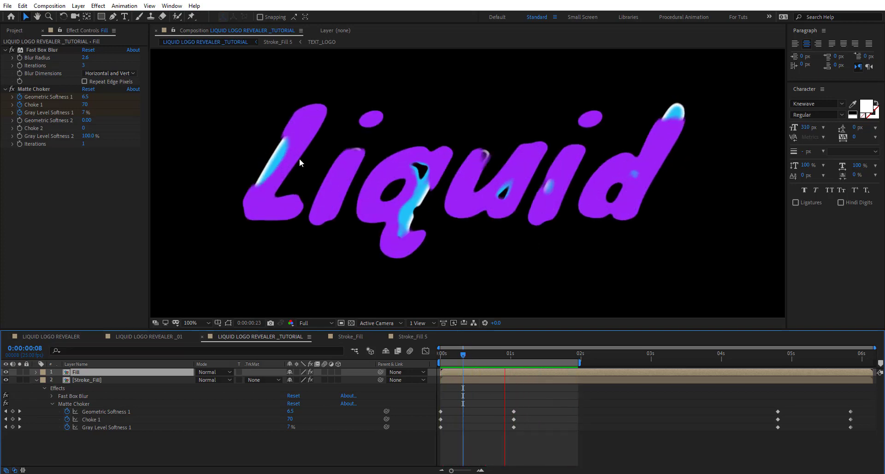
pyautogui.click(512, 355)
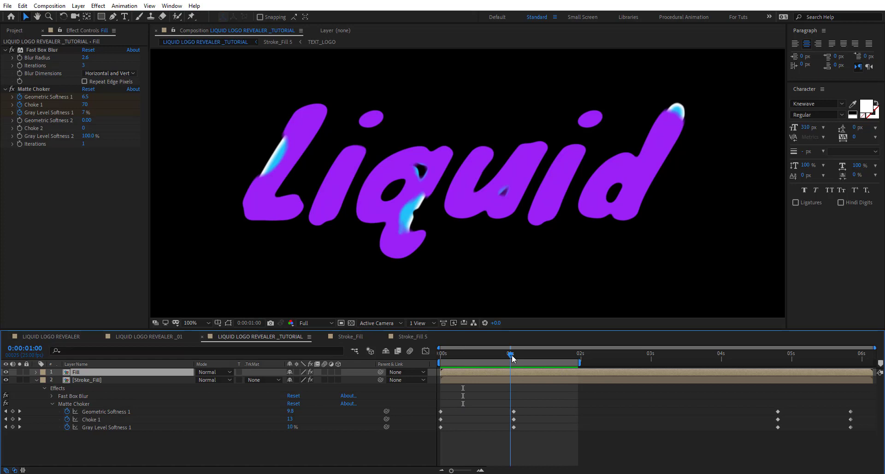
# In Stroke_Fill 5, reveal fill 2's keyframes and align its second Width keyframe with the second Length and Rotation keyframes
pyautogui.click(415, 333)
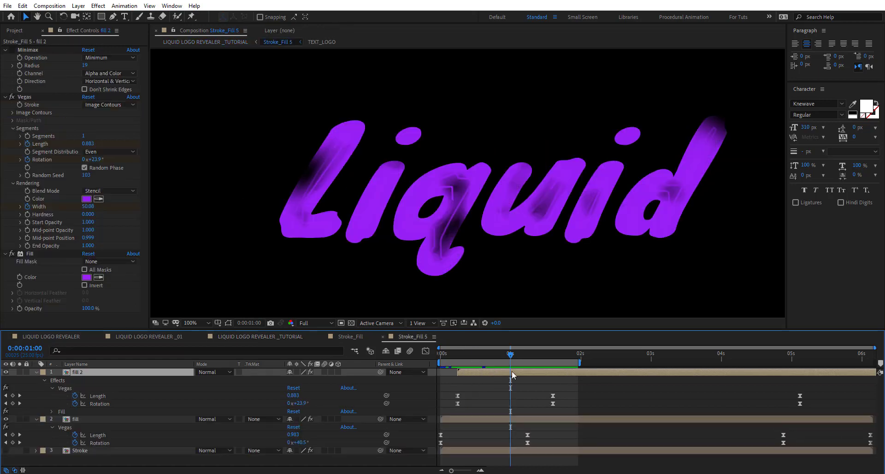
pyautogui.press('u')
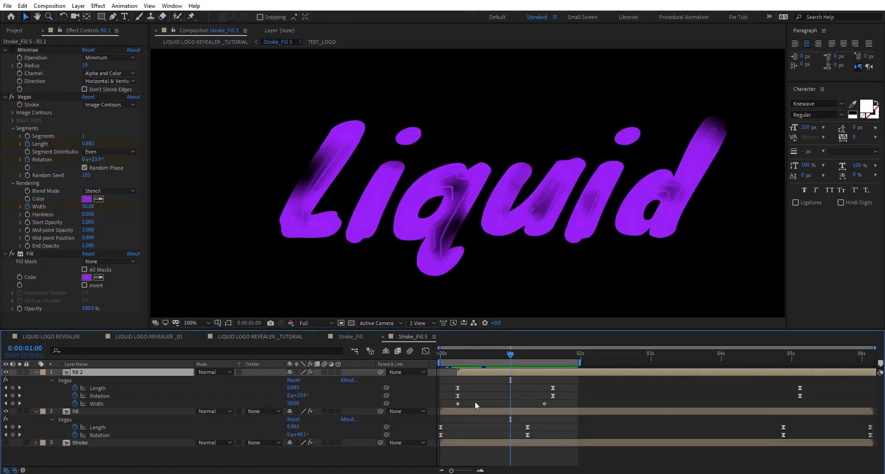
pyautogui.moveTo(581, 380); pyautogui.dragTo(448, 407)
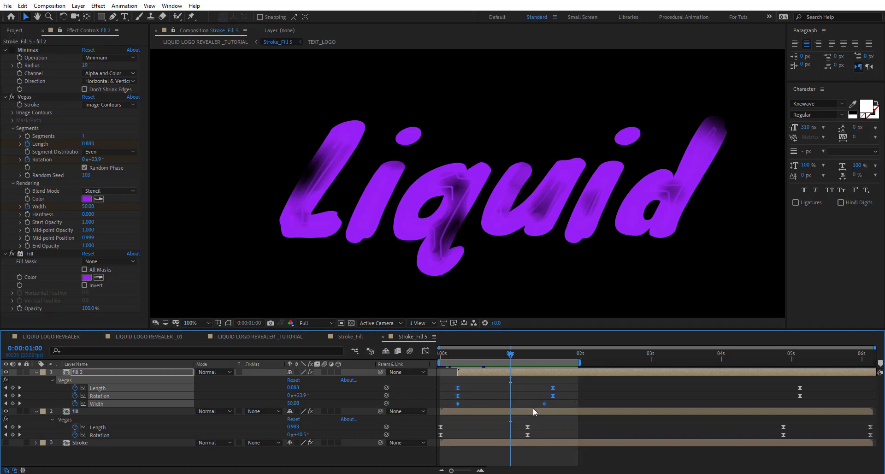
pyautogui.moveTo(544, 404); pyautogui.dragTo(445, 402)
# Paste fill 2's Length, Rotation and Width keyframes at 0:00:05:03 and time-reverse the pasted keyframes
pyautogui.click(798, 358)
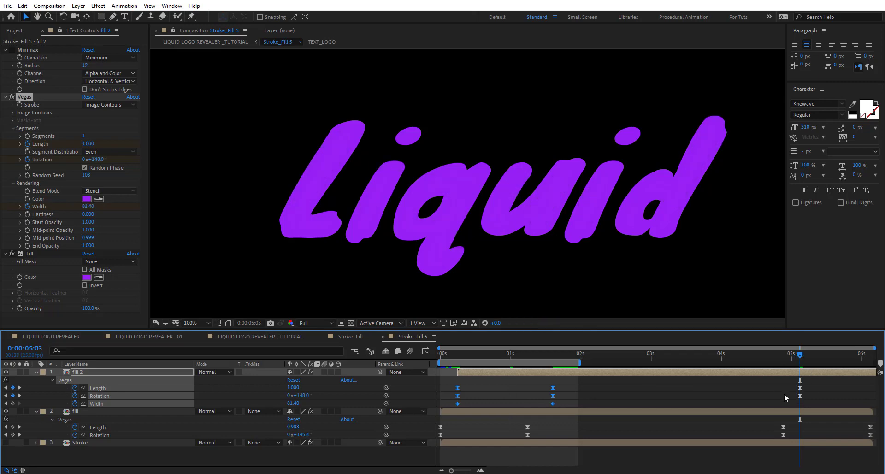
pyautogui.hotkey('ctrl', 'v')
pyautogui.rightClick(800, 395)
pyautogui.moveTo(832, 392)
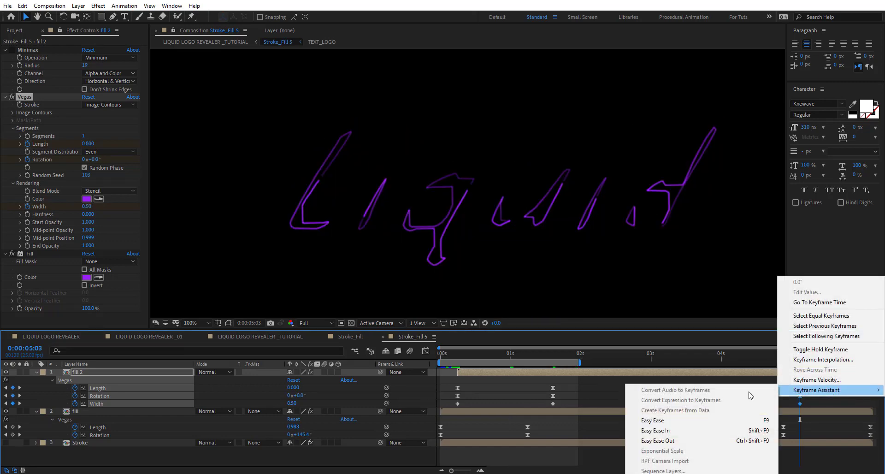
pyautogui.click(742, 473)
# Shift fill 2's reversed keyframes earlier for the outro and delete the leftover Length and Rotation keyframes between them
pyautogui.moveTo(800, 405); pyautogui.dragTo(772, 402)
pyautogui.moveTo(827, 386); pyautogui.dragTo(799, 402)
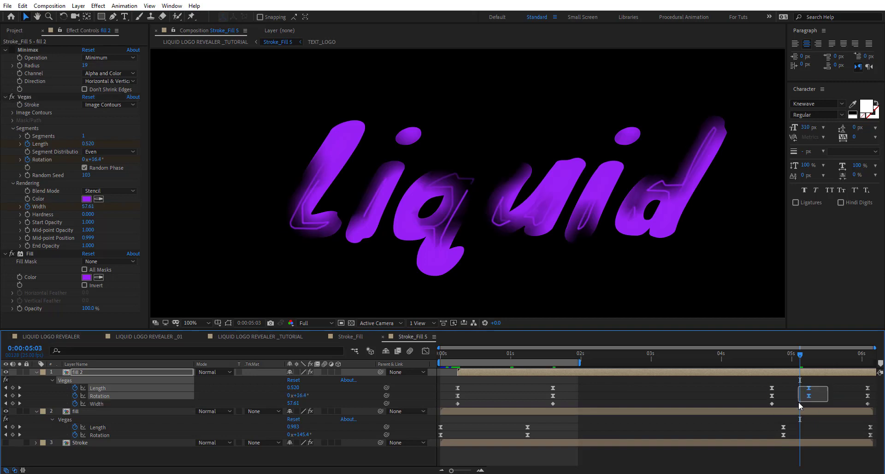
pyautogui.press('Delete')
pyautogui.moveTo(796, 361); pyautogui.dragTo(825, 370)
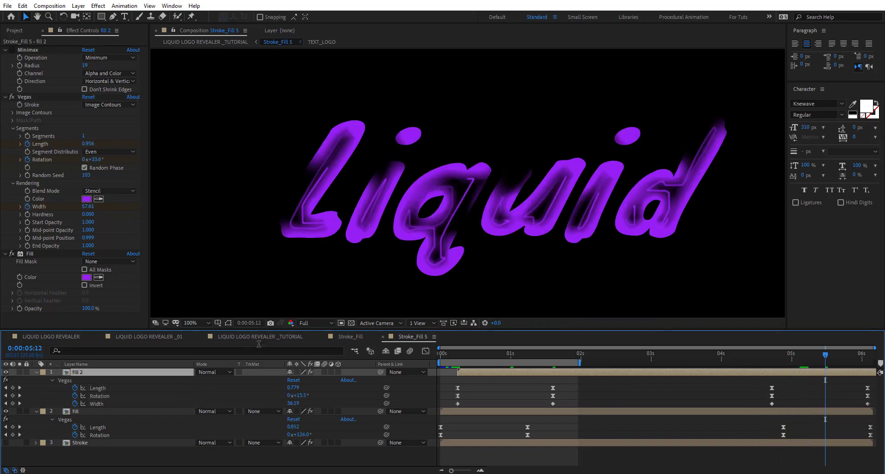
# Extend the work area over the whole LIQUID LOGO REVEALER _TUTORIAL composition and preview the reveal and outro
pyautogui.click(280, 338)
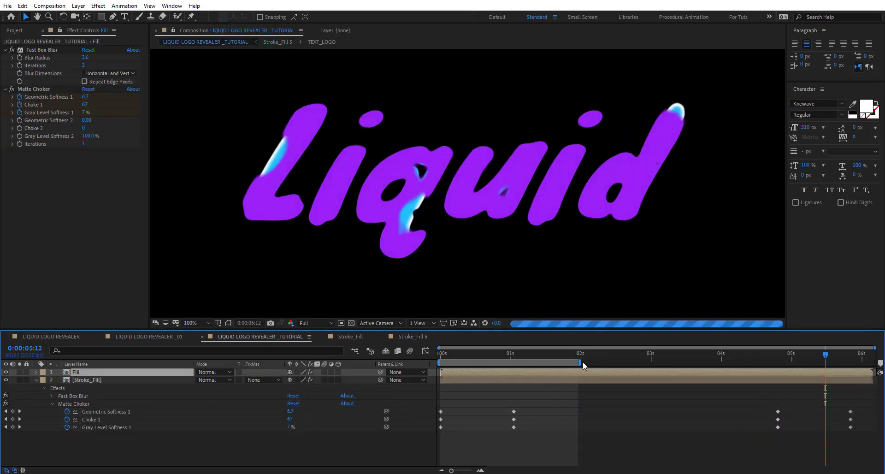
pyautogui.moveTo(579, 362); pyautogui.dragTo(873, 362)
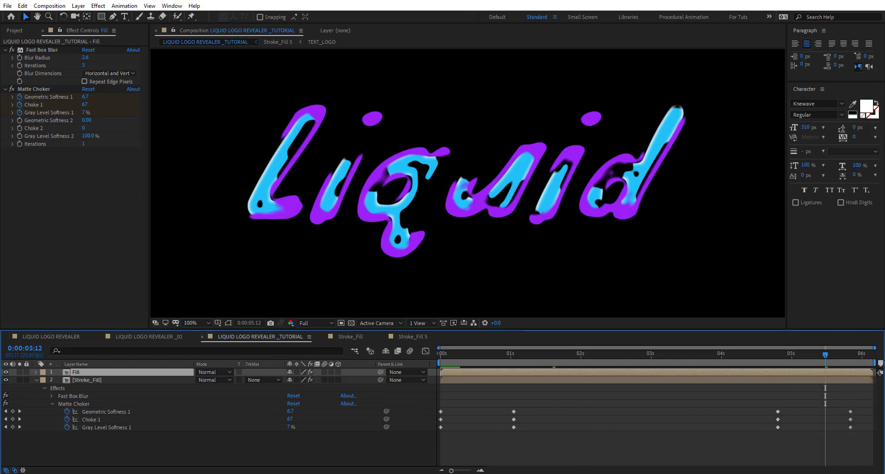
pyautogui.press('space')
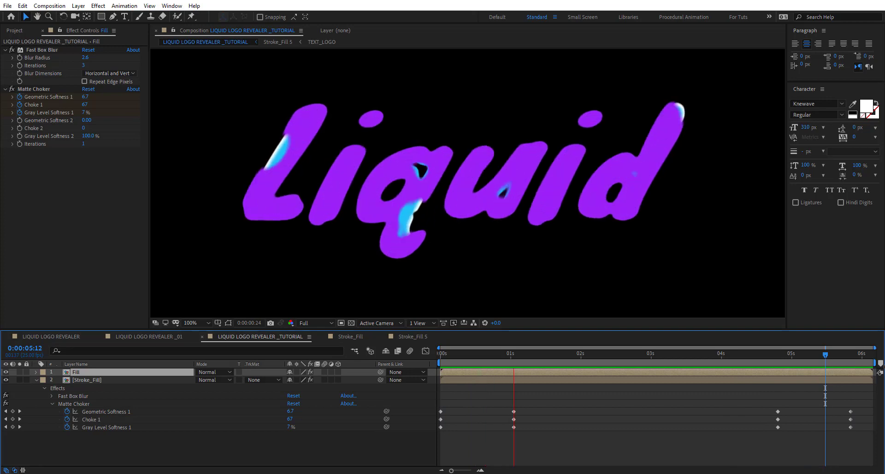
pyautogui.click(451, 355)
pyautogui.moveTo(527, 362); pyautogui.dragTo(490, 391)
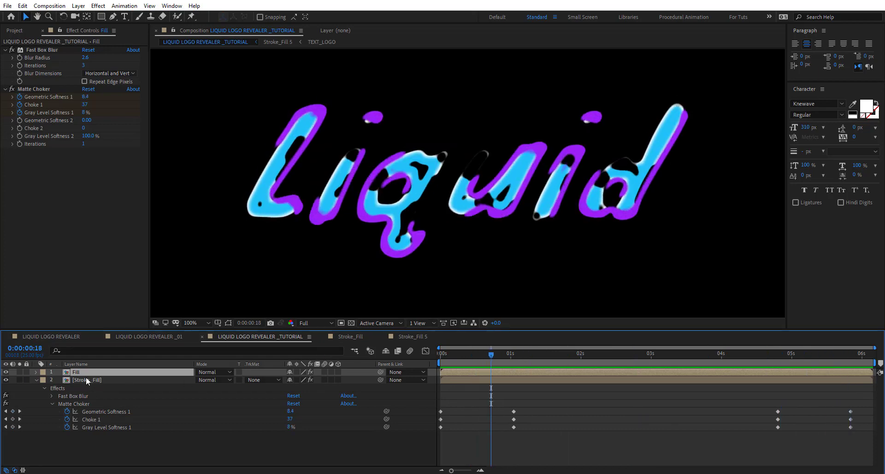
# Duplicate the Fill layer and rename the copy Strokes
pyautogui.hotkey('ctrl', 'd')
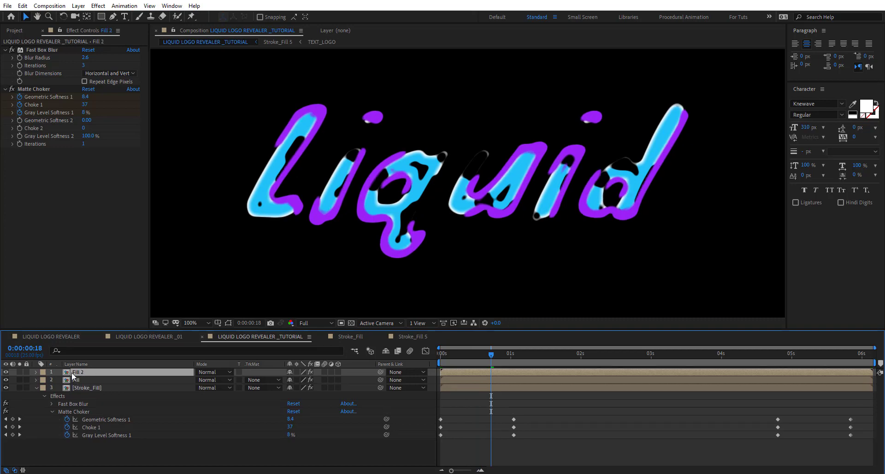
pyautogui.press('Return')
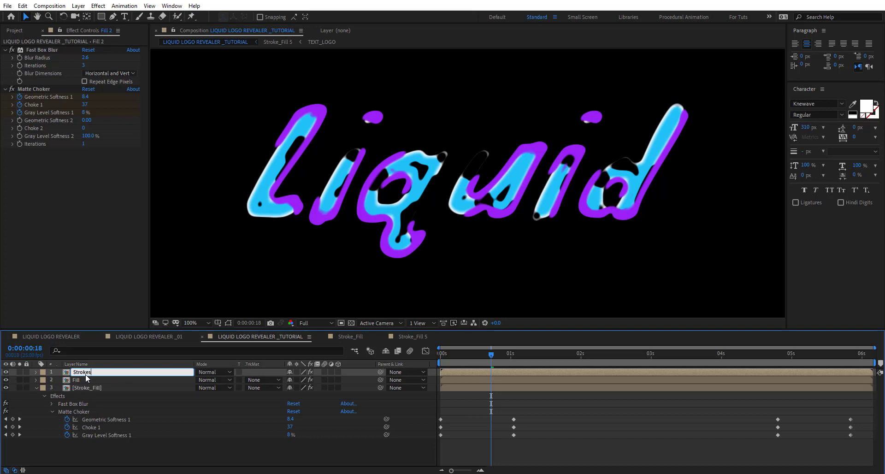
pyautogui.write('Strokes')
pyautogui.press('Return')
# Duplicate the Strokes layer's source composition, Stroke_Fill 5, in the project and replace the layer's source with the copy
pyautogui.rightClick(94, 372)
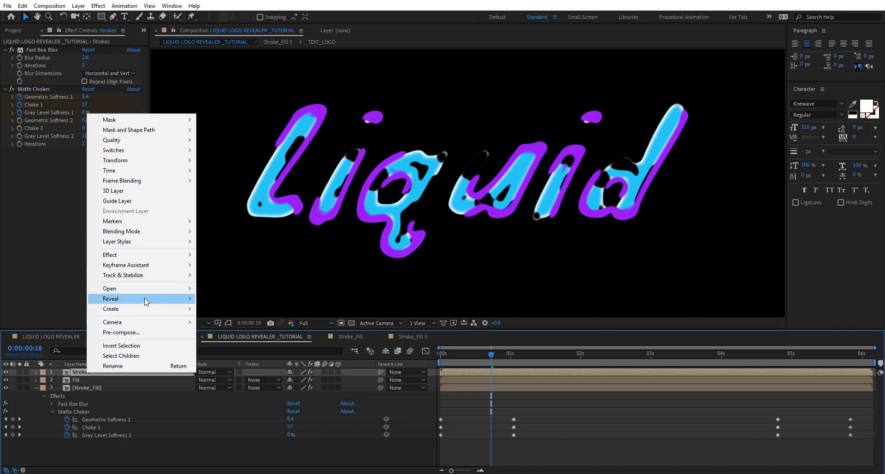
pyautogui.moveTo(145, 301)
pyautogui.click(257, 311)
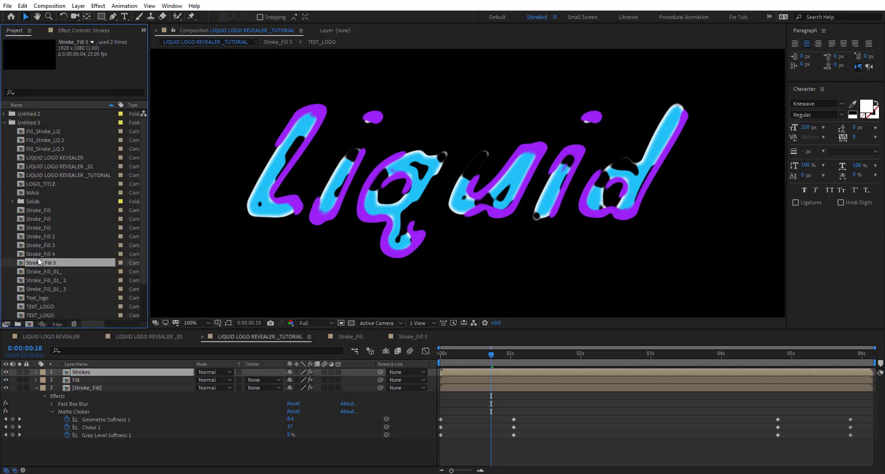
pyautogui.hotkey('ctrl', 'd')
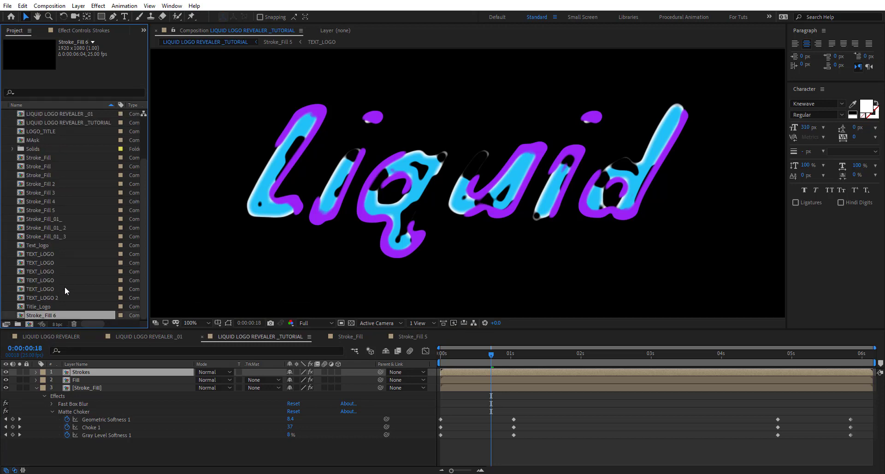
pyautogui.moveTo(76, 282); pyautogui.dragTo(98, 372)
# Open the Strokes layer's composition, delete the fill and fill 2 layers, and show the Stroke layer at 0:00:00:10
pyautogui.doubleClick(95, 370)
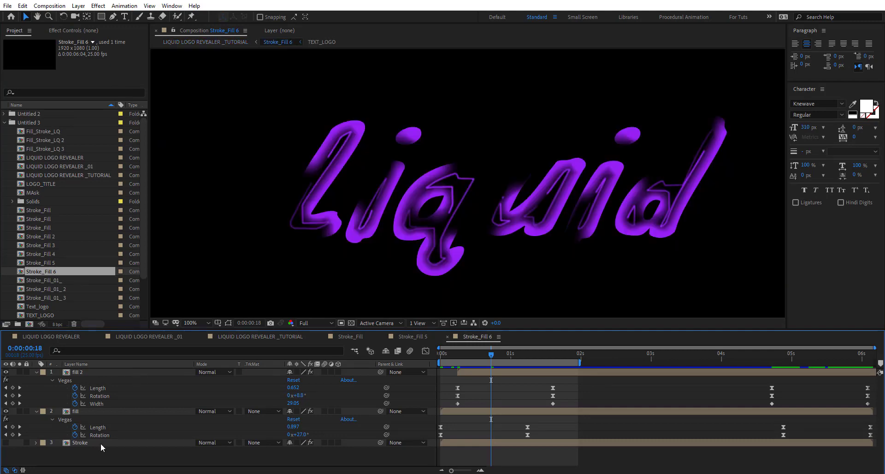
pyautogui.click(97, 410)
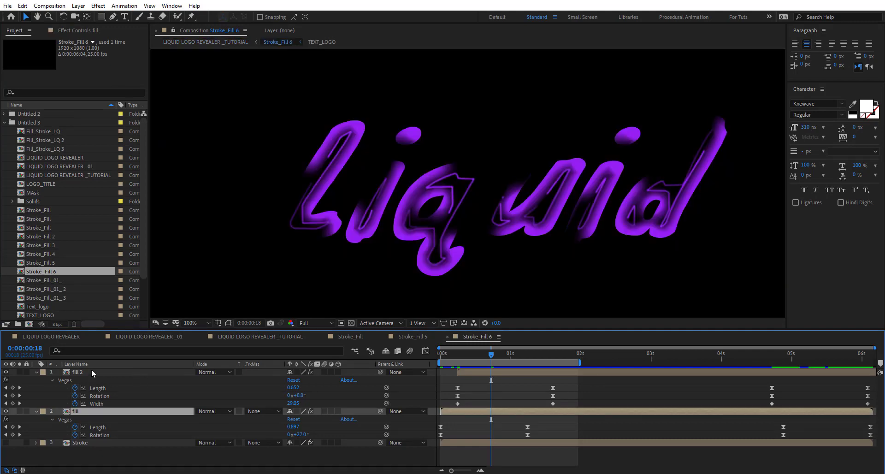
pyautogui.keyDown('ctrl'); pyautogui.click(90, 372); pyautogui.keyUp('ctrl')
pyautogui.press('Delete')
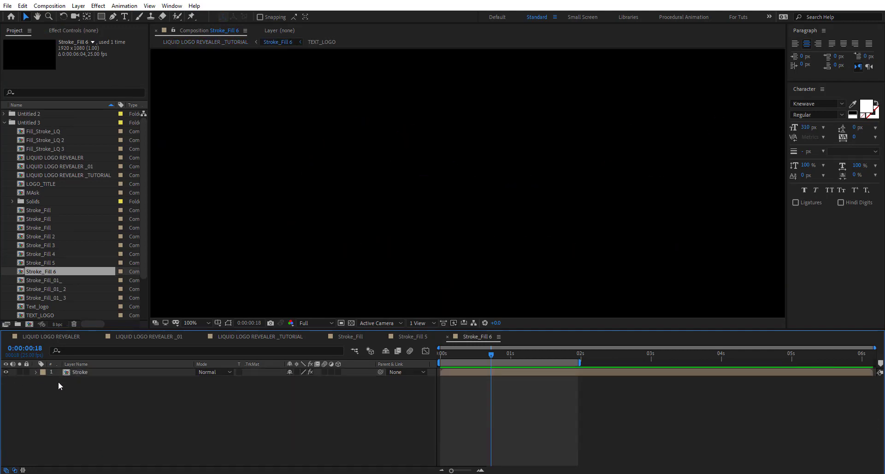
pyautogui.moveTo(500, 353); pyautogui.dragTo(468, 353)
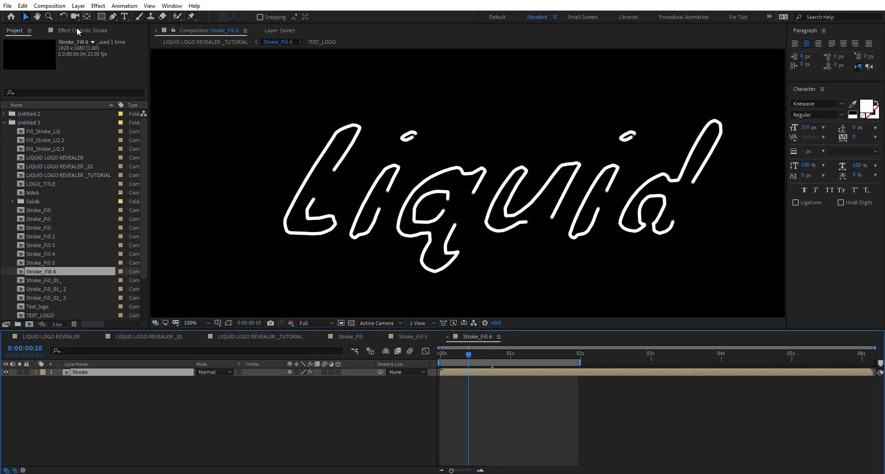
# Set the Vegas Width of the Stroke layer to 2 and reveal the layer's keyframed properties
pyautogui.click(83, 30)
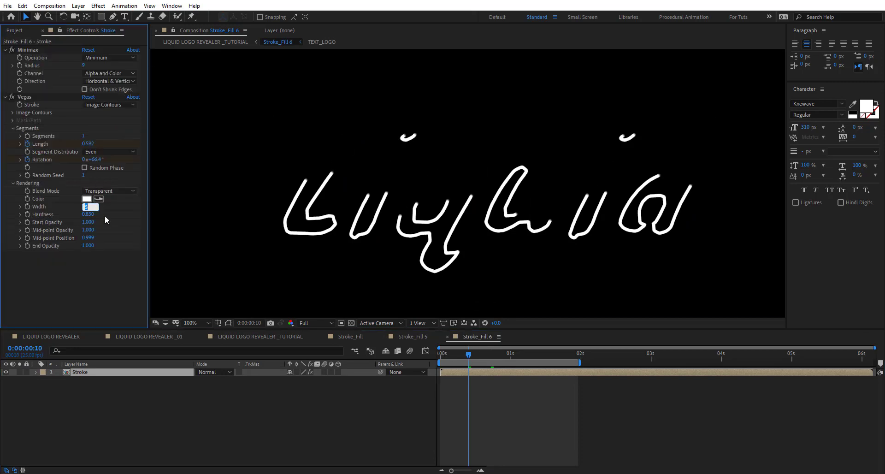
pyautogui.press('Return')
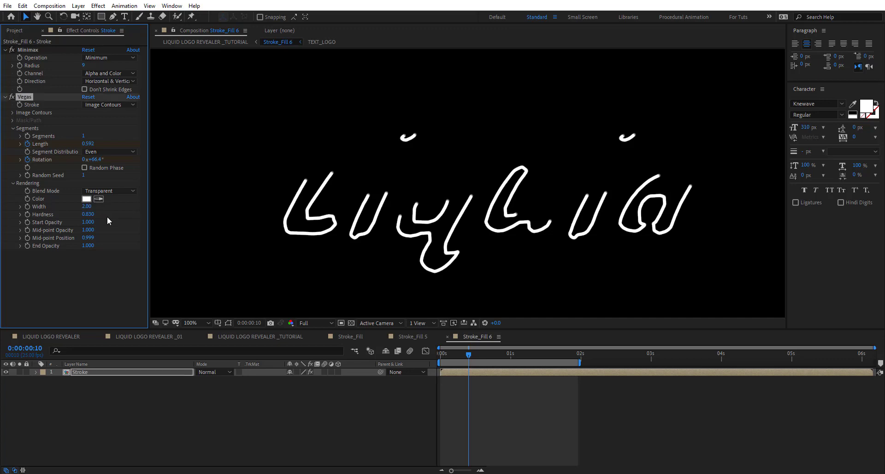
pyautogui.click(85, 144)
pyautogui.press('u')
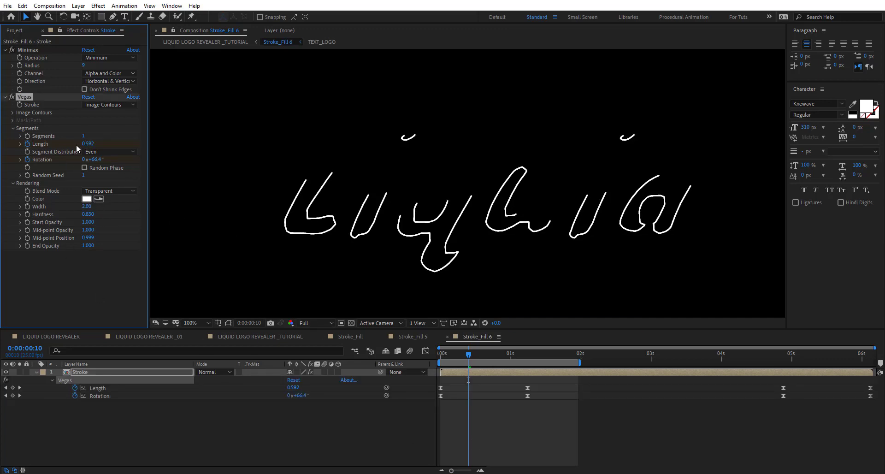
# Reset the Stroke layer's Vegas effect, remove its Length and Rotation keyframes, and set Segments to 1
pyautogui.click(89, 97)
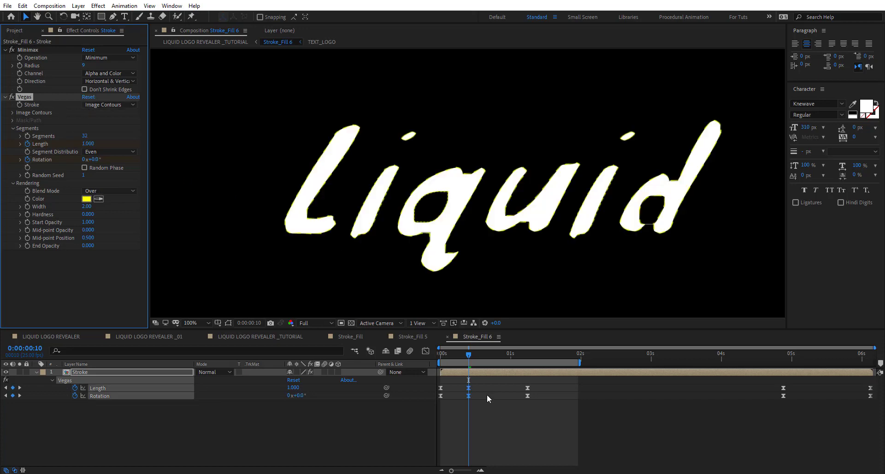
pyautogui.moveTo(84, 139); pyautogui.dragTo(38, 159)
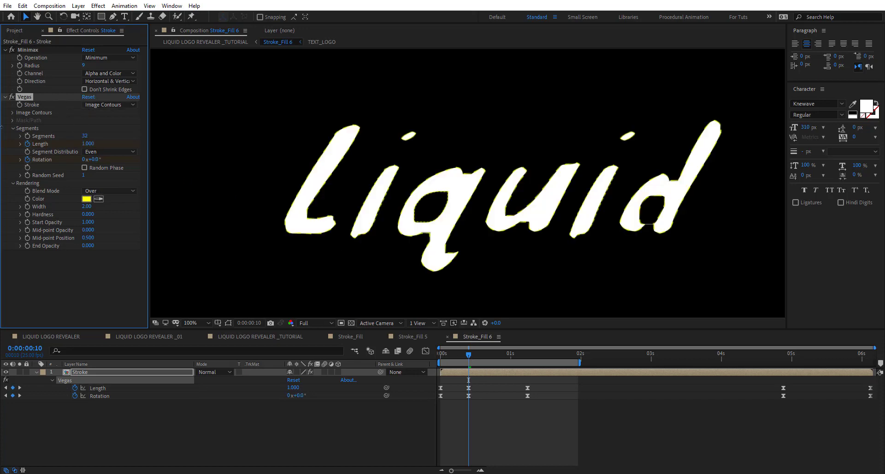
pyautogui.click(27, 144)
pyautogui.click(28, 160)
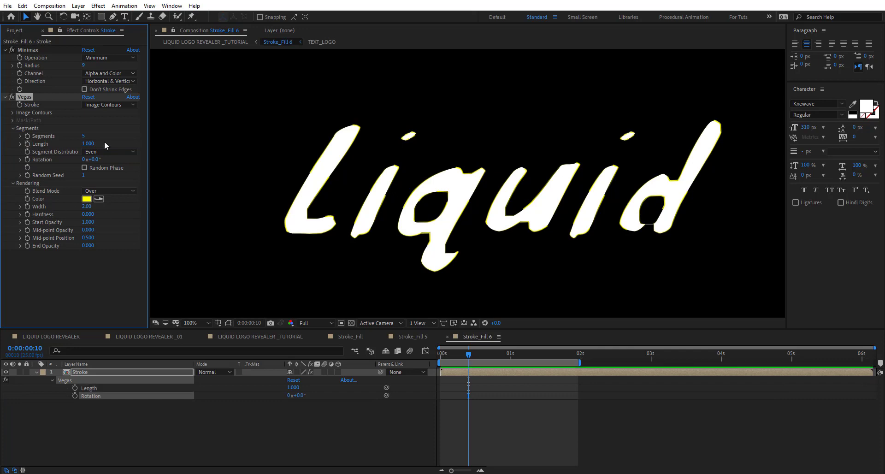
pyautogui.moveTo(48, 133); pyautogui.dragTo(42, 134)
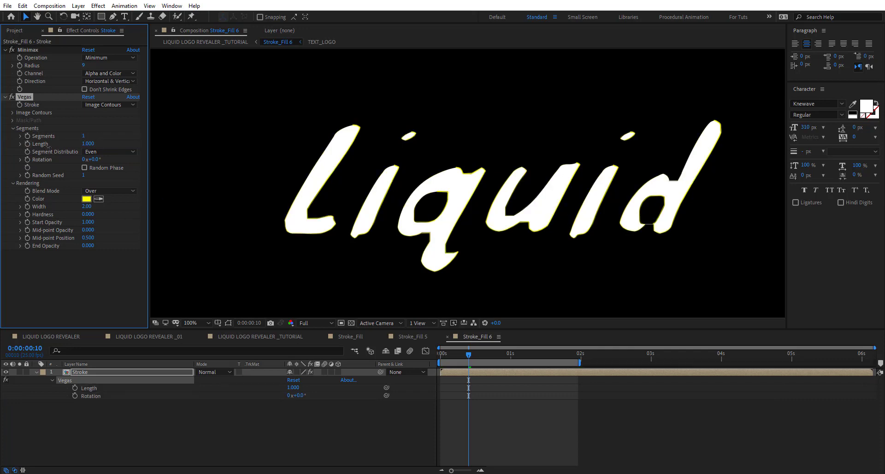
# Set the Vegas Color to white (FFFFFF) and its Blend Mode to Transparent
pyautogui.click(87, 199)
pyautogui.write('FFFFFF')
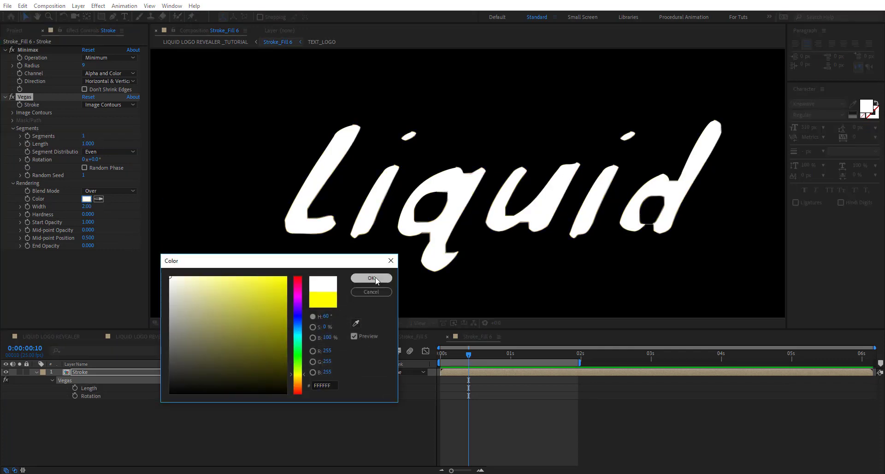
pyautogui.click(371, 278)
pyautogui.click(121, 191)
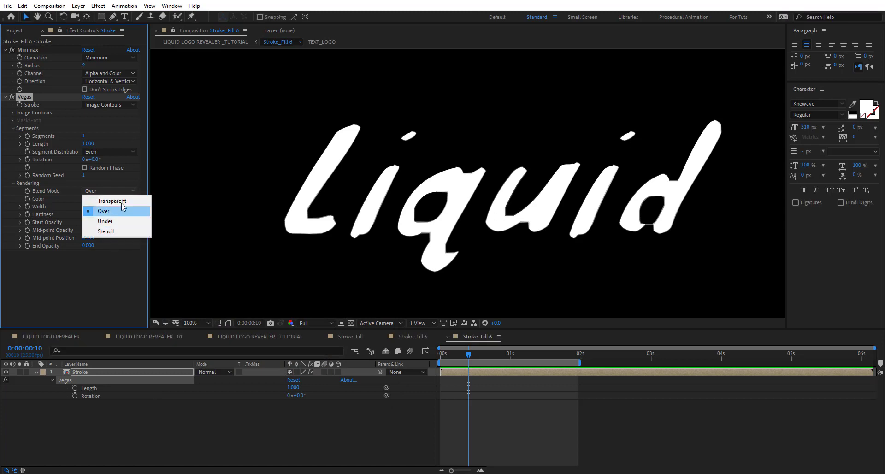
pyautogui.click(110, 201)
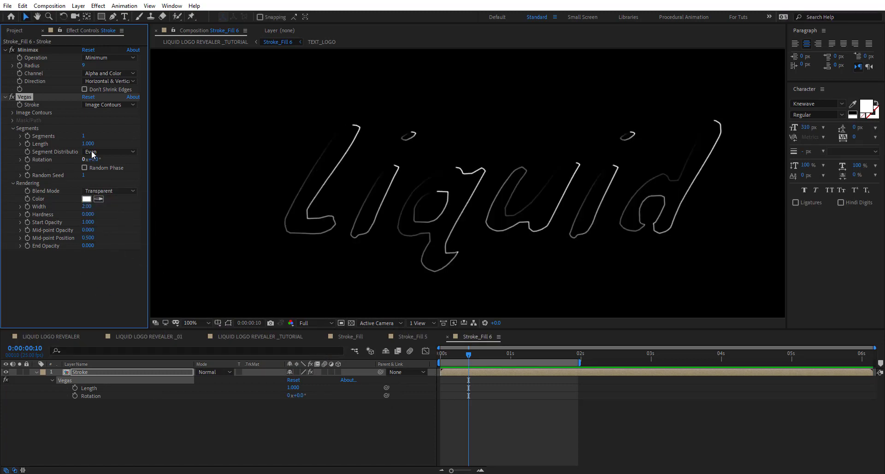
# Keyframe the Vegas Length from 0.052 at 0:00:00:10 to 0 at 0:00:00:20
pyautogui.moveTo(88, 144)
pyautogui.mouseDown()
pyautogui.moveTo(54, 140)
pyautogui.moveTo(85, 150)
pyautogui.mouseUp()
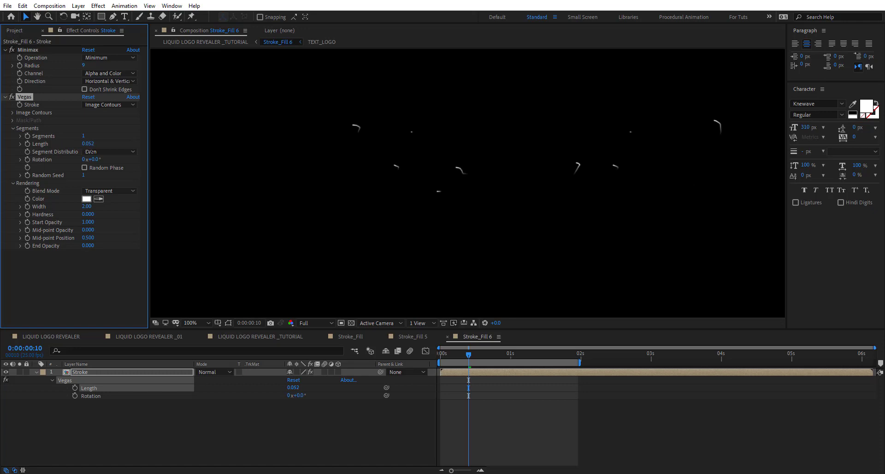
pyautogui.click(27, 143)
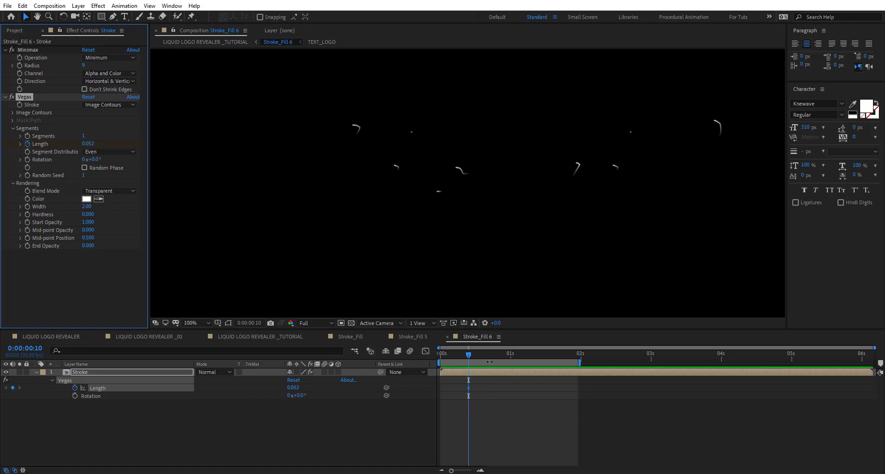
pyautogui.press('pagedown')
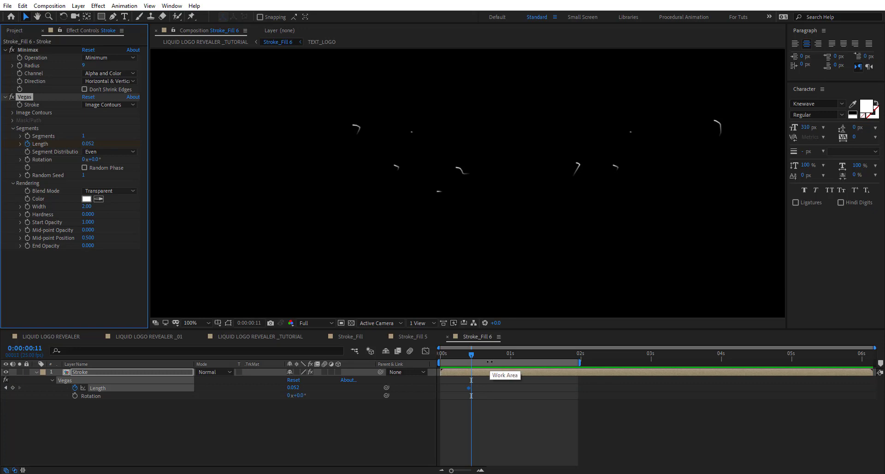
pyautogui.hotkey('shift', 'pagedown')
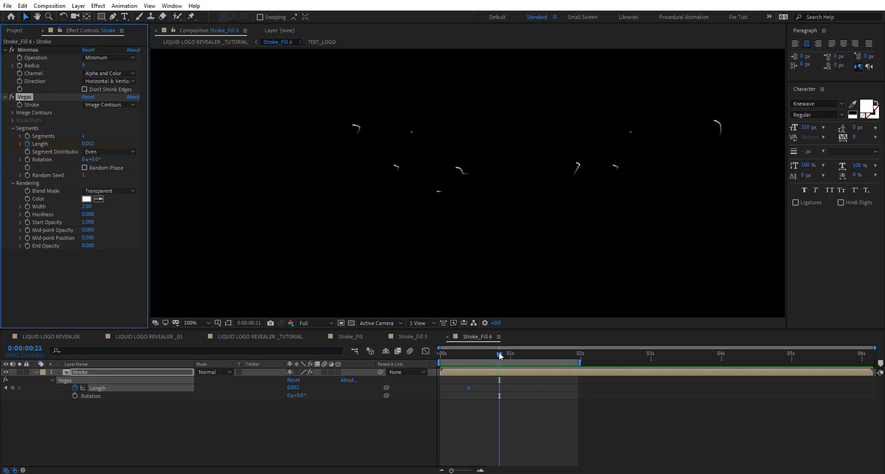
pyautogui.moveTo(499, 355); pyautogui.dragTo(498, 355)
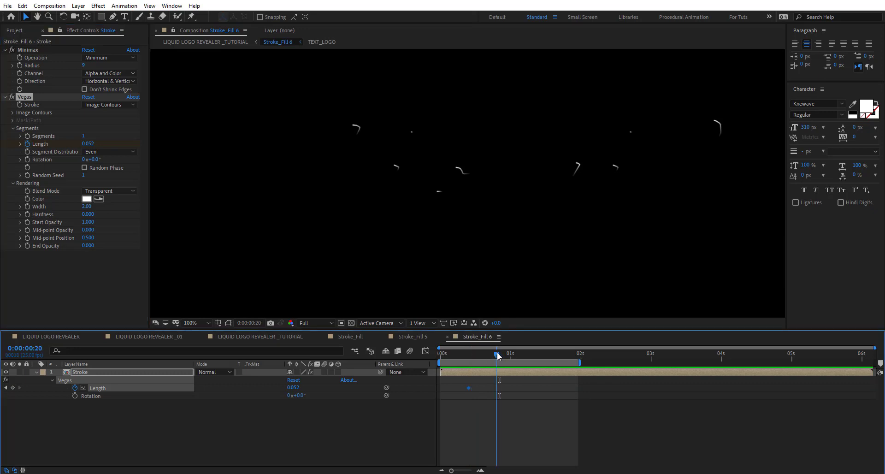
pyautogui.click(88, 144)
pyautogui.write('0')
pyautogui.press('Return')
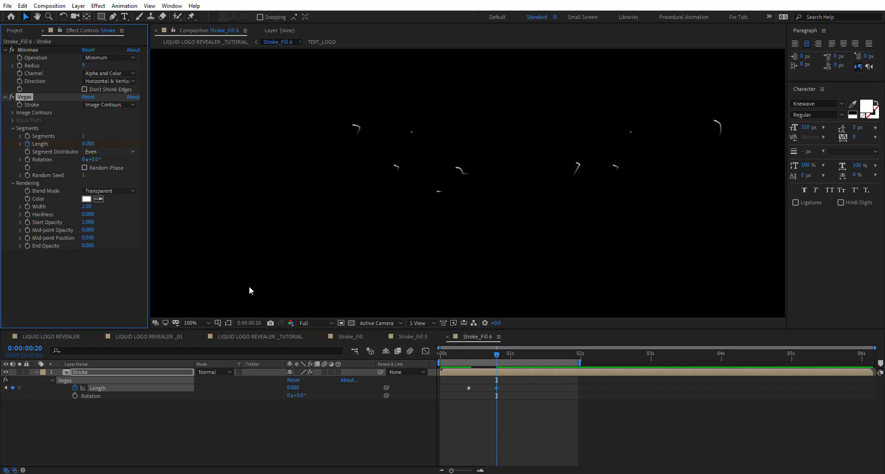
# Keyframe the Stroke layer's Vegas Width at 0.5 on 0:00:00:20 and 3 on 0:00:00:10
pyautogui.click(28, 208)
pyautogui.click(87, 207)
pyautogui.write('0')
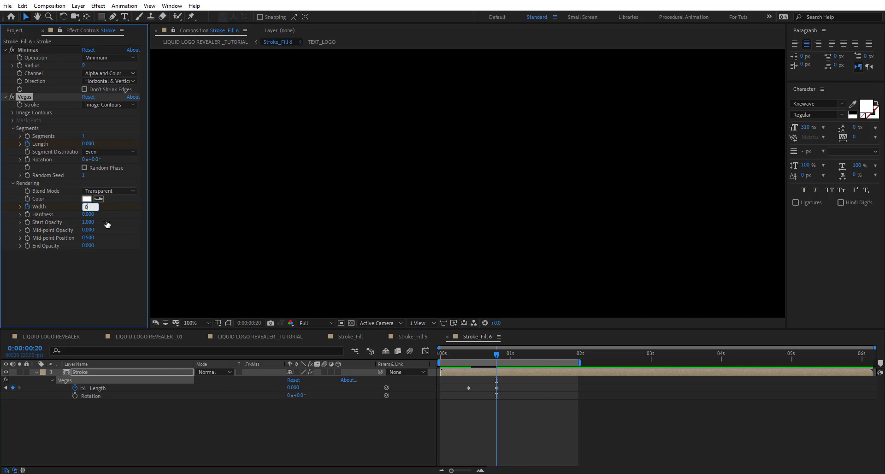
pyautogui.write('.5')
pyautogui.press('Return')
pyautogui.click(468, 353)
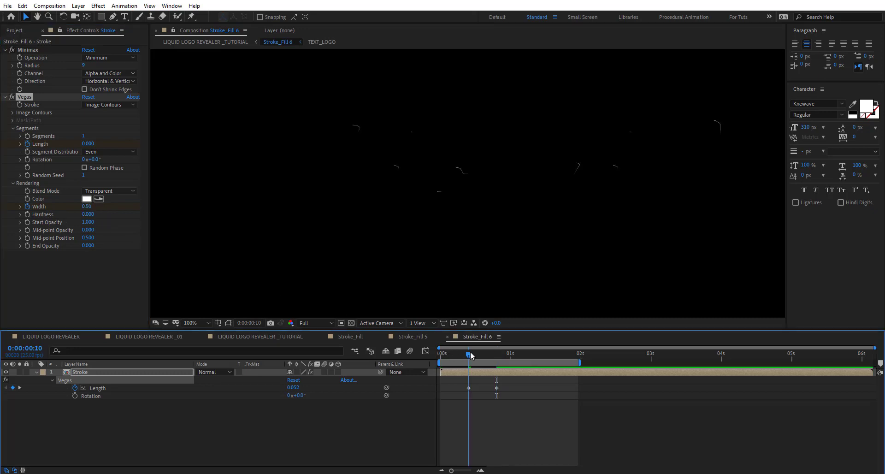
pyautogui.click(85, 206)
pyautogui.write('3')
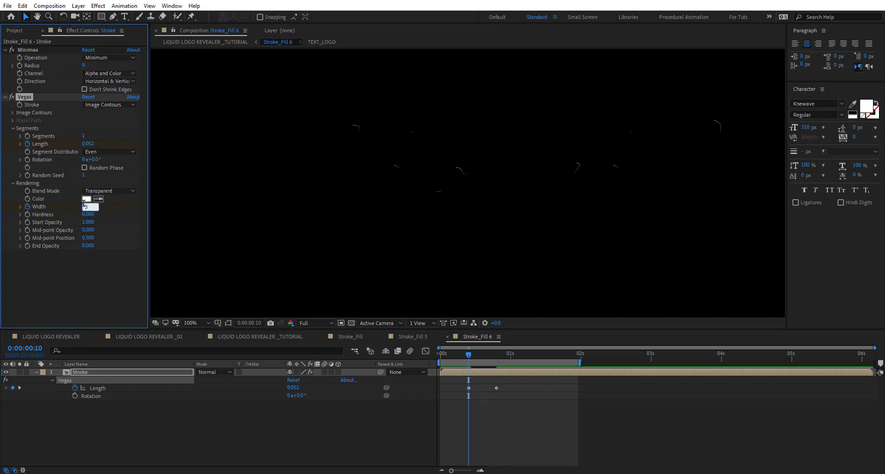
pyautogui.press('Return')
# Copy the Length and Width keyframes from 0:00:00:20 to 0:00:00:02 on the Stroke layer
pyautogui.press('Home')
pyautogui.press('u')
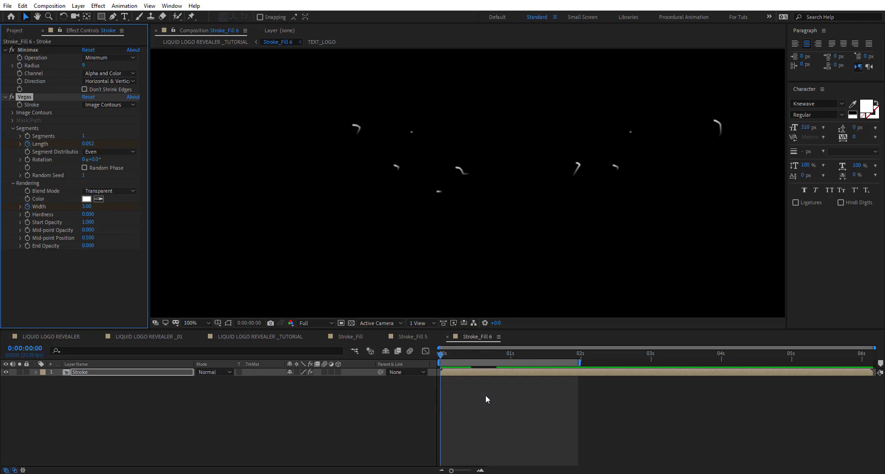
pyautogui.press('u')
pyautogui.moveTo(512, 382); pyautogui.dragTo(493, 403)
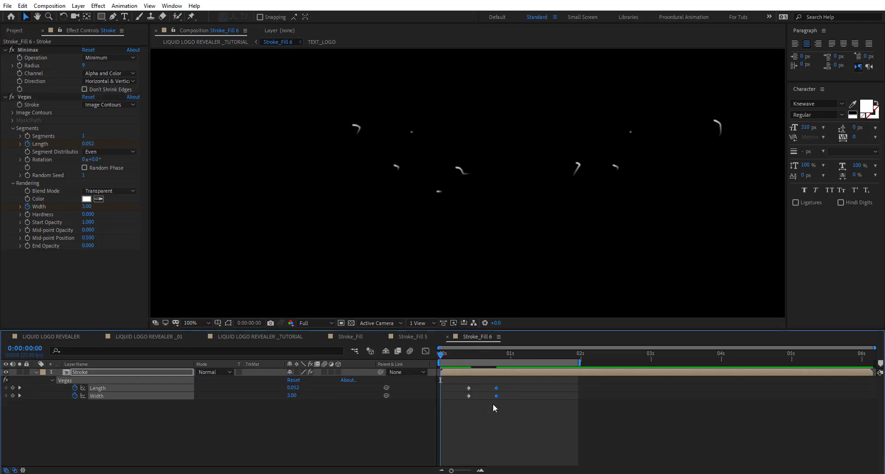
pyautogui.moveTo(443, 356); pyautogui.dragTo(445, 357)
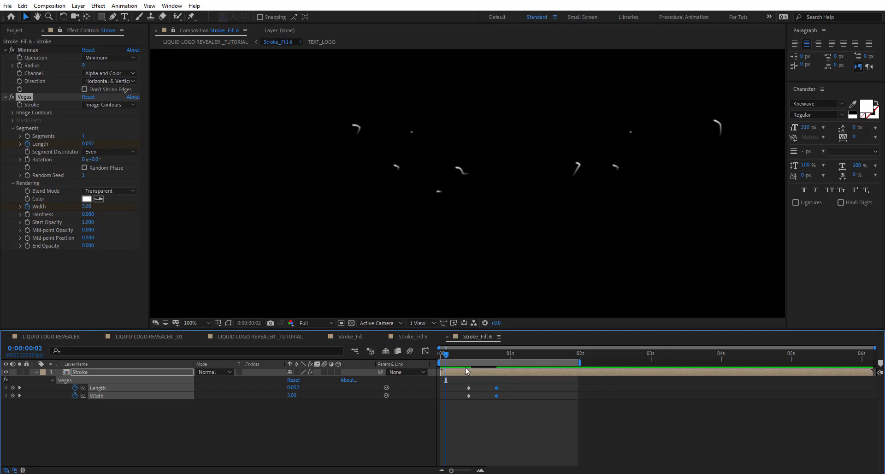
pyautogui.hotkey('ctrl', 'v')
# Try keyframing the Vegas Rotation at 0:00:00:20 with a value of 25° and scrub through the motion
pyautogui.moveTo(447, 355); pyautogui.dragTo(496, 369)
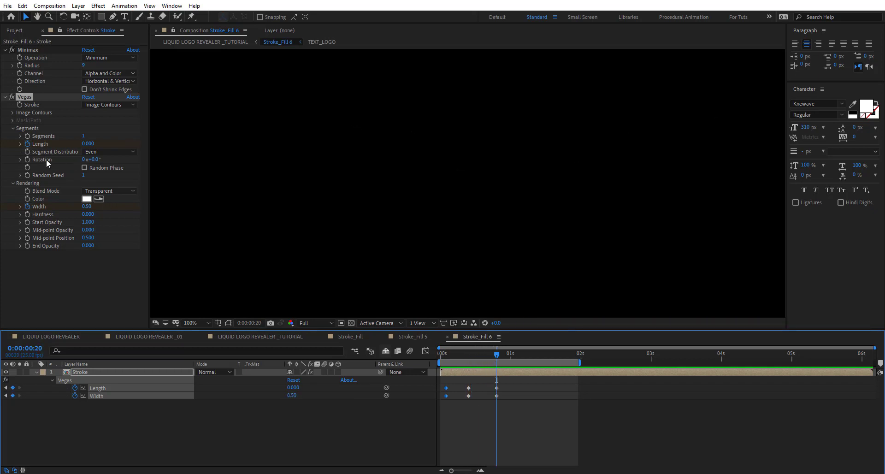
pyautogui.click(28, 159)
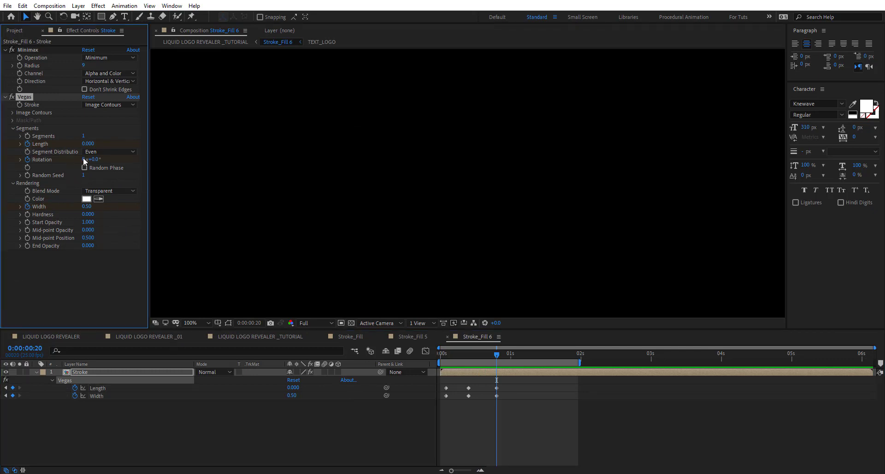
pyautogui.moveTo(103, 159); pyautogui.dragTo(107, 159)
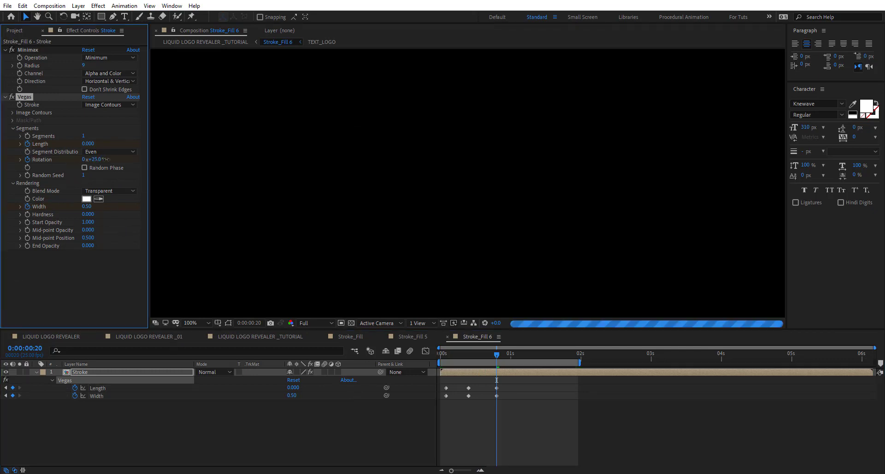
pyautogui.click(488, 358)
pyautogui.moveTo(487, 357)
pyautogui.mouseDown()
pyautogui.moveTo(475, 358)
pyautogui.moveTo(496, 358)
pyautogui.mouseUp()
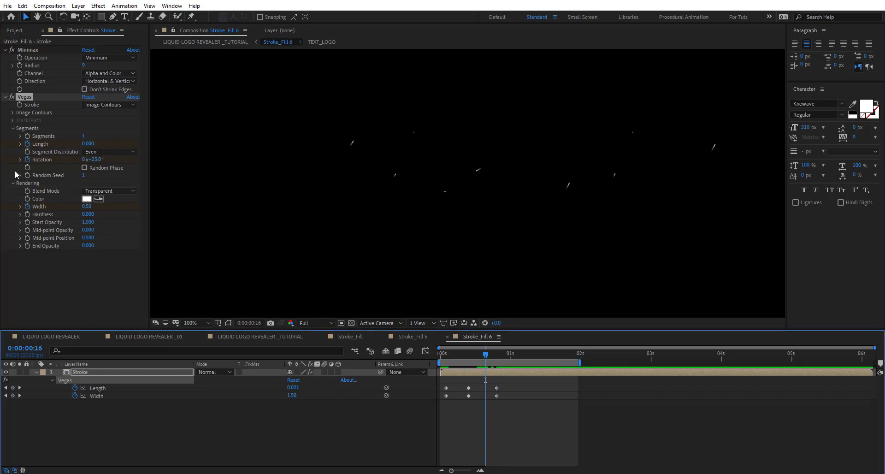
# Drive the Stroke layer's Vegas Rotation with the expression time*50 and scrub the result back to 0:00:00:10
pyautogui.click(54, 174)
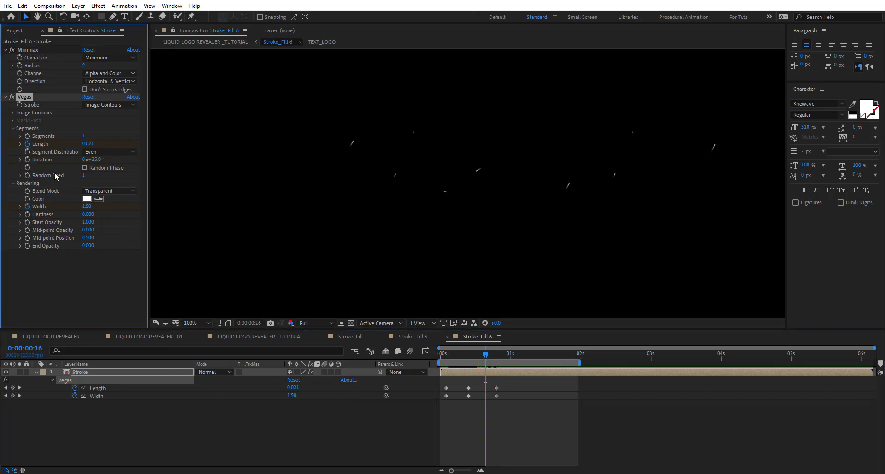
pyautogui.keyDown('alt'); pyautogui.click(28, 160); pyautogui.keyUp('alt')
pyautogui.write('ti')
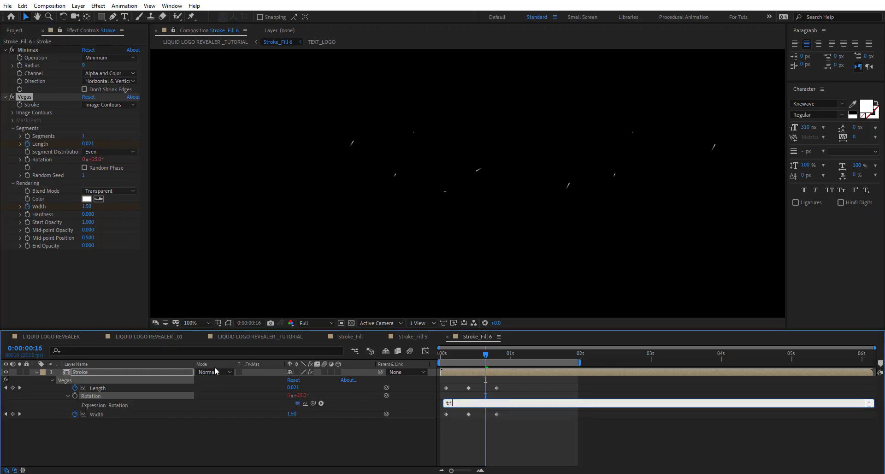
pyautogui.write('me*50')
pyautogui.click(486, 354)
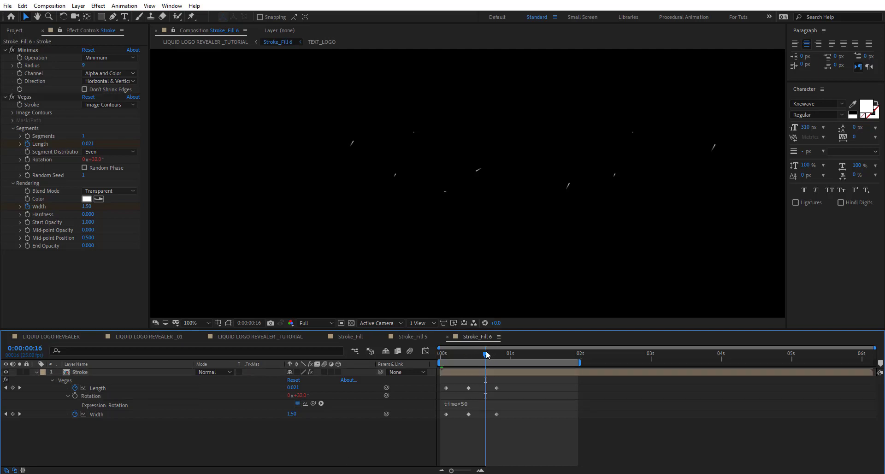
pyautogui.moveTo(484, 358)
pyautogui.mouseDown()
pyautogui.moveTo(448, 357)
pyautogui.moveTo(504, 369)
pyautogui.moveTo(468, 360)
pyautogui.mouseUp()
# Enable Random Phase in the Vegas effect, set Random Seed to 20, and preview the strokes from the start
pyautogui.click(89, 169)
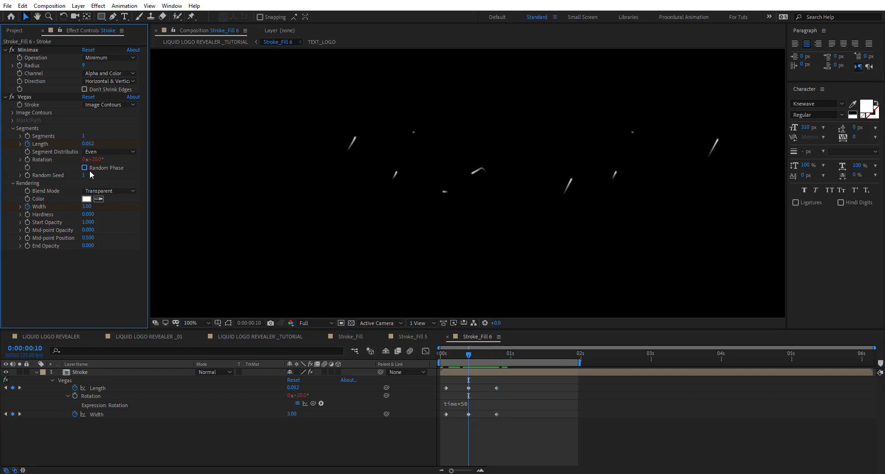
pyautogui.click(102, 170)
pyautogui.click(85, 168)
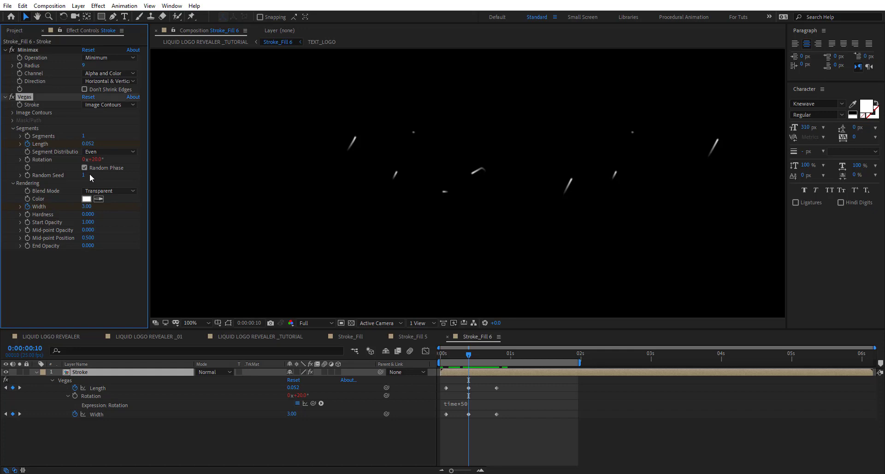
pyautogui.moveTo(90, 175); pyautogui.dragTo(93, 175)
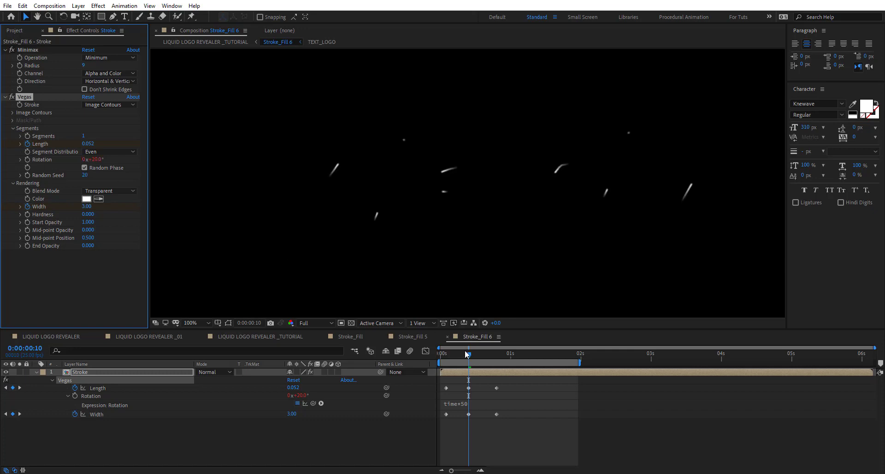
pyautogui.moveTo(466, 354); pyautogui.dragTo(436, 352)
pyautogui.press('space')
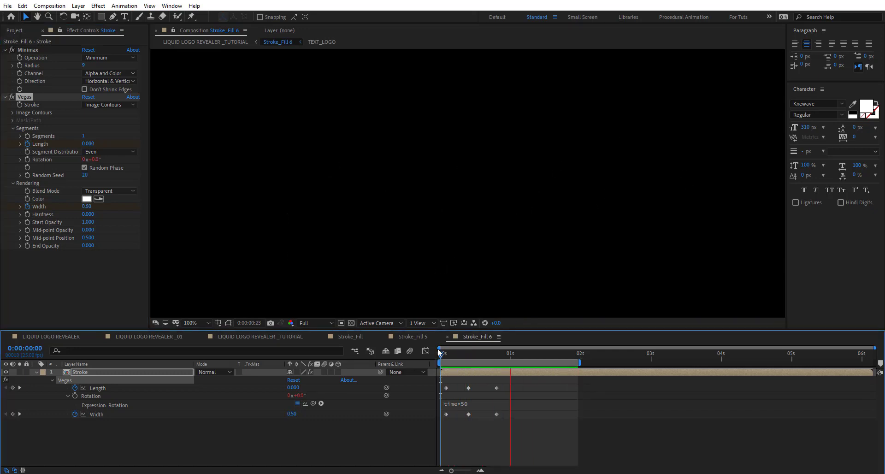
pyautogui.press('space')
# Ease all Length and Width keyframes and stretch their graph handles so the speed peaks late in each segment
pyautogui.moveTo(528, 389); pyautogui.dragTo(399, 429)
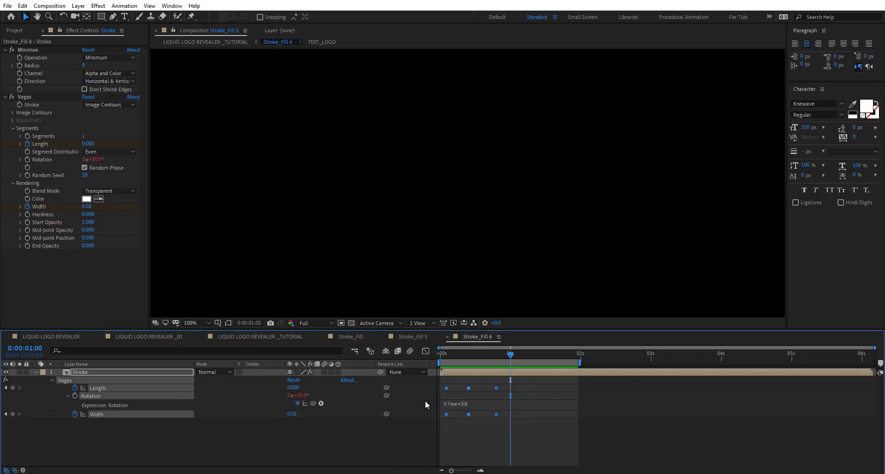
pyautogui.click(425, 351)
pyautogui.scroll(2, 474, 411)
pyautogui.moveTo(473, 407); pyautogui.dragTo(509, 407)
pyautogui.moveTo(568, 386); pyautogui.dragTo(666, 385)
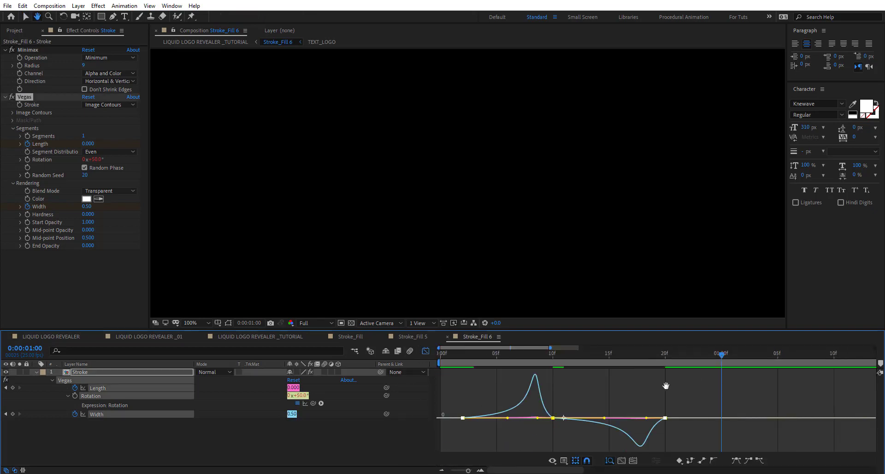
pyautogui.click(426, 351)
# Duplicate the Stroke layer and set the copy's Vegas Width to 5 at 0:00:00:10 and its Random Seed to 28
pyautogui.moveTo(502, 357); pyautogui.dragTo(557, 372)
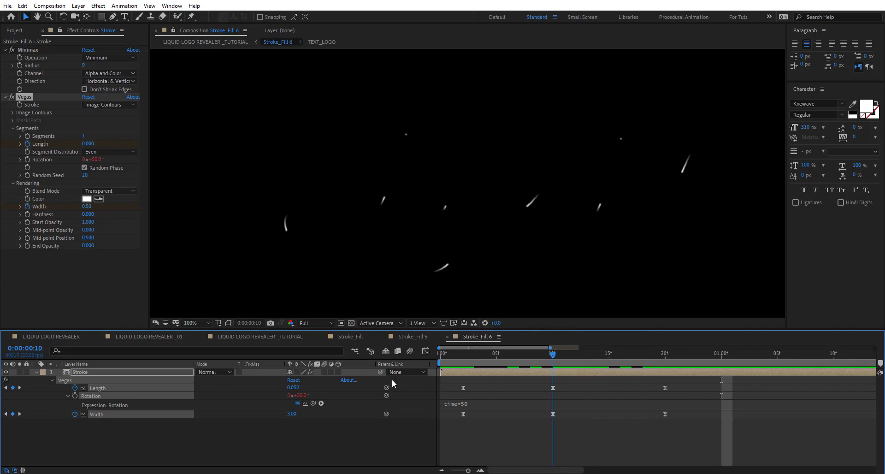
pyautogui.click(131, 373)
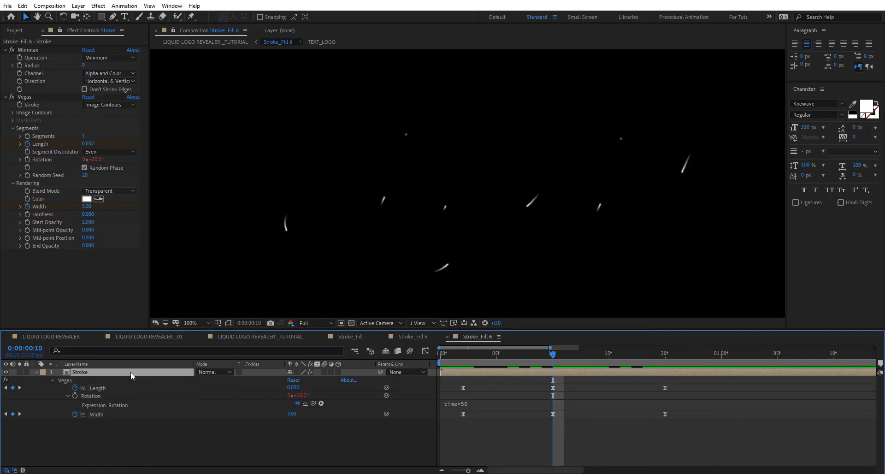
pyautogui.hotkey('ctrl', 'd')
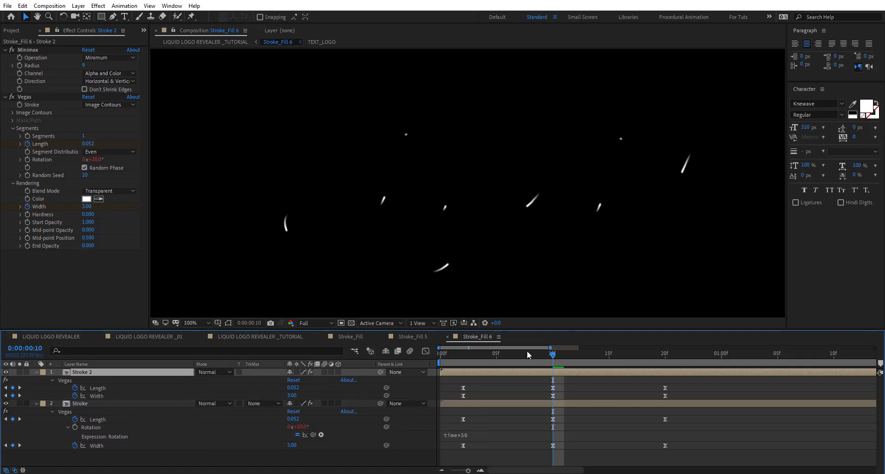
pyautogui.click(88, 207)
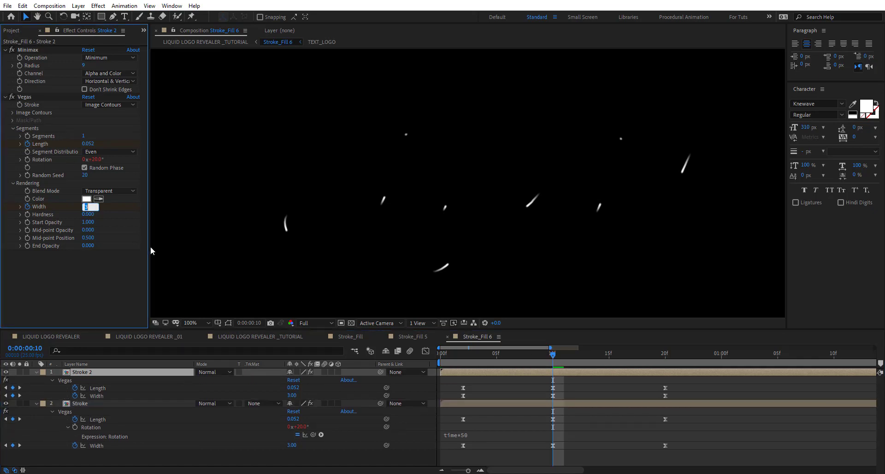
pyautogui.press('Return')
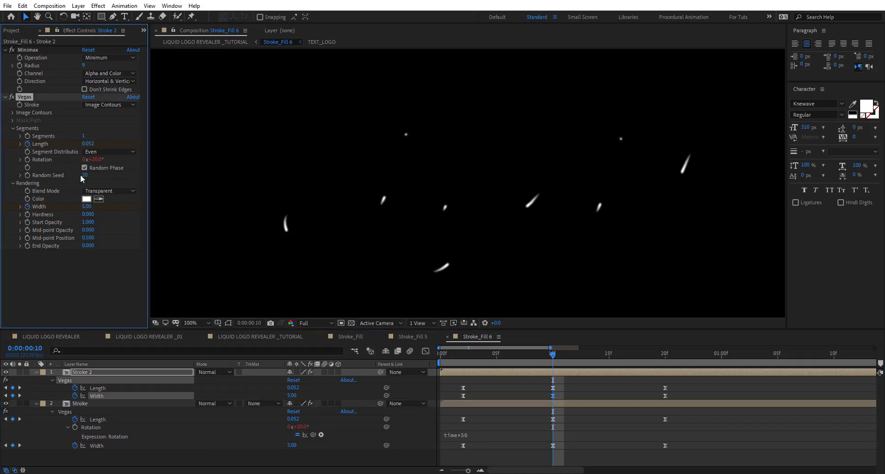
pyautogui.moveTo(85, 176); pyautogui.dragTo(71, 168)
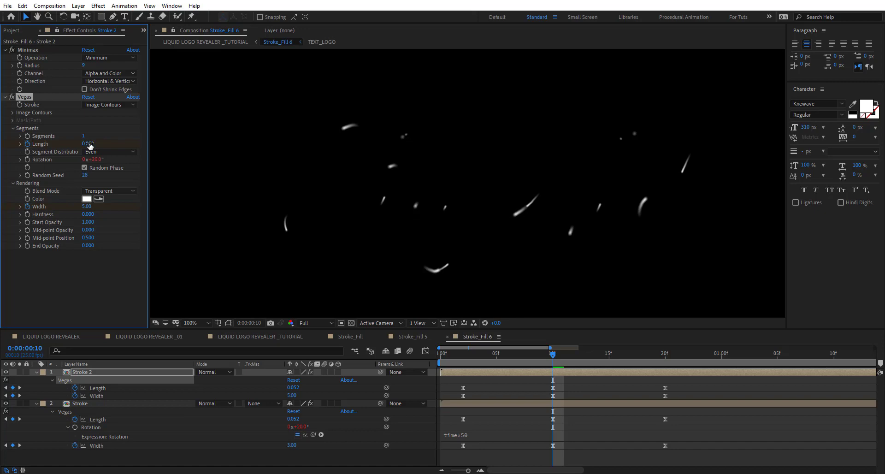
pyautogui.click(82, 143)
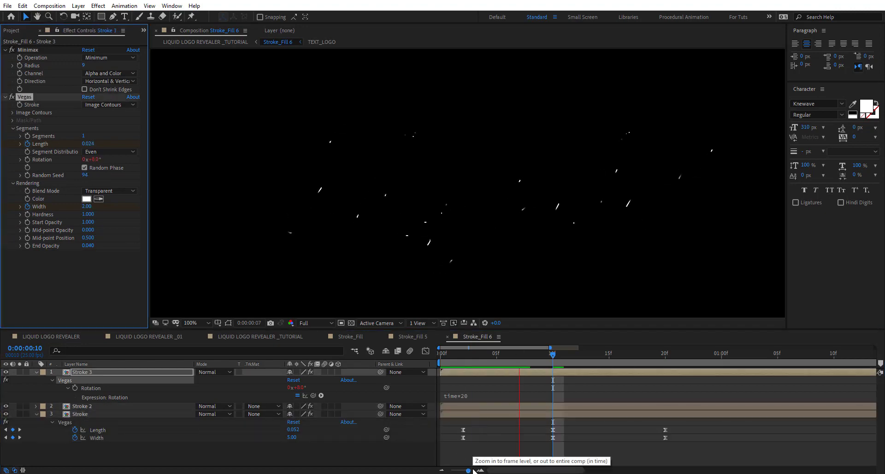
# Review the layered strokes around 0:00:00:13, both in Stroke_Fill 6 and in the LIQUID LOGO REVEALER _TUTORIAL composition
pyautogui.moveTo(468, 470); pyautogui.dragTo(453, 470)
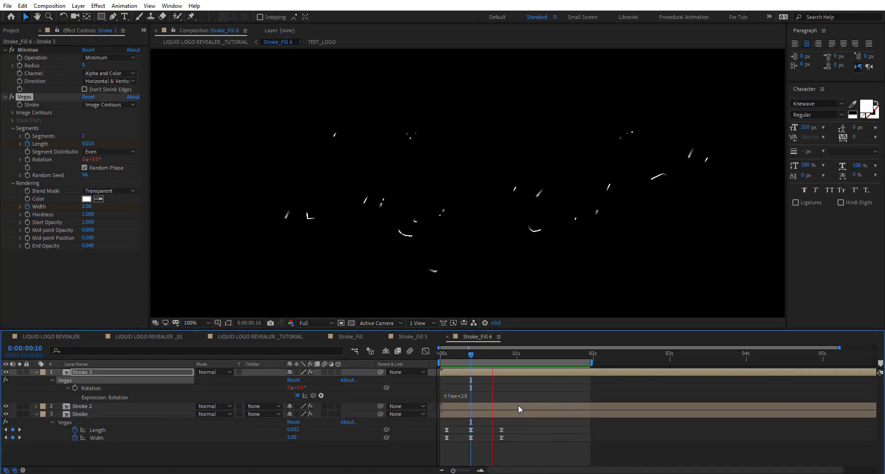
pyautogui.moveTo(452, 356); pyautogui.dragTo(480, 359)
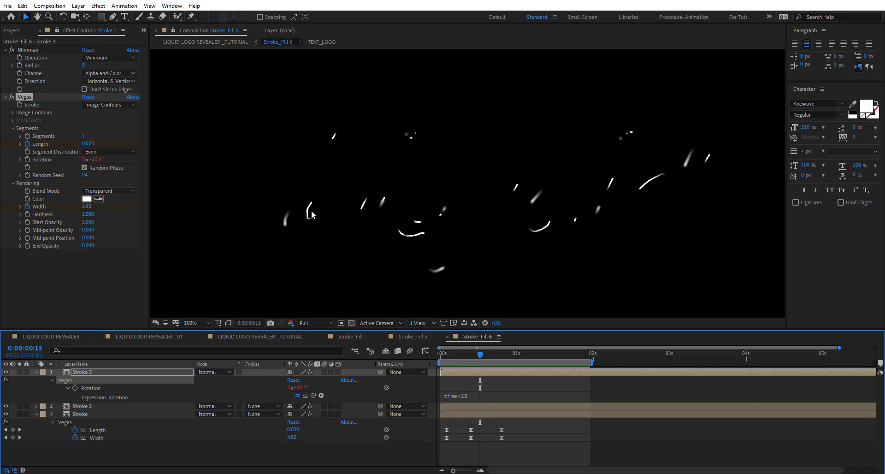
pyautogui.click(239, 339)
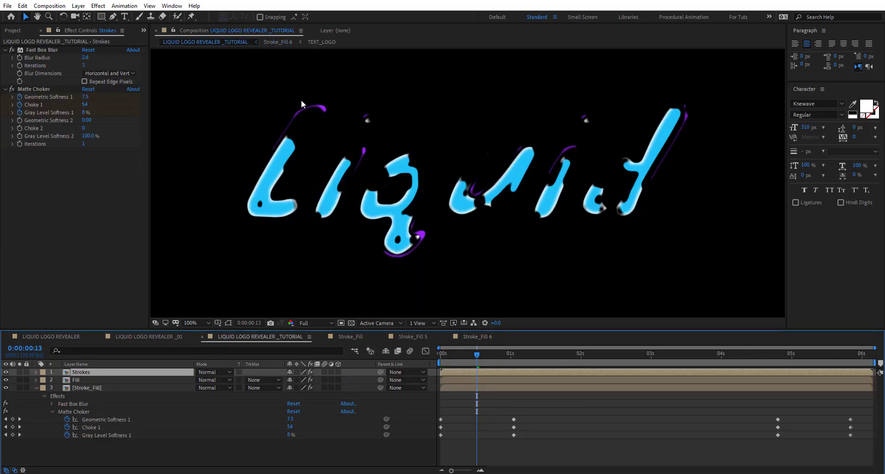
# In Stroke_Fill 6, set Stroke 3's Minimax Operation to Maximum with Radius 12 and paste that effect onto the Stroke layer
pyautogui.click(475, 336)
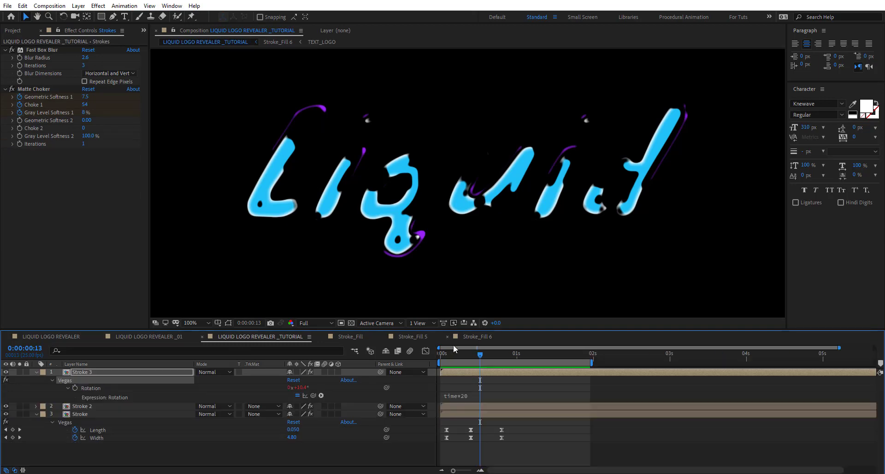
pyautogui.click(29, 50)
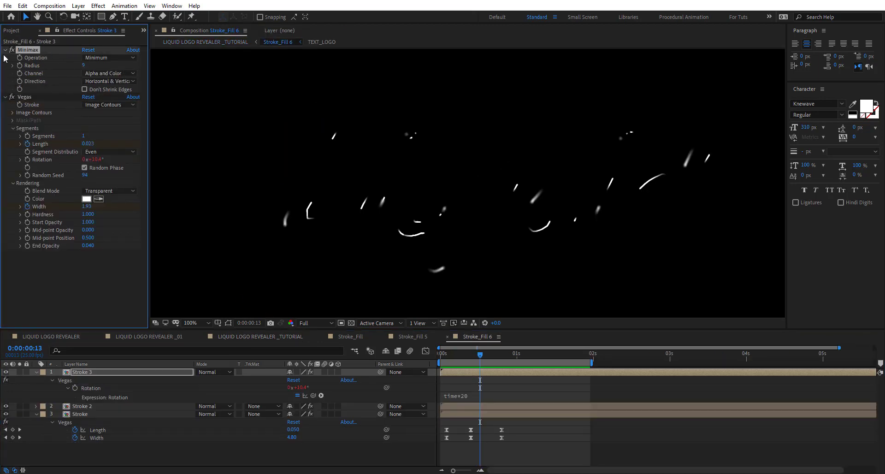
pyautogui.click(98, 59)
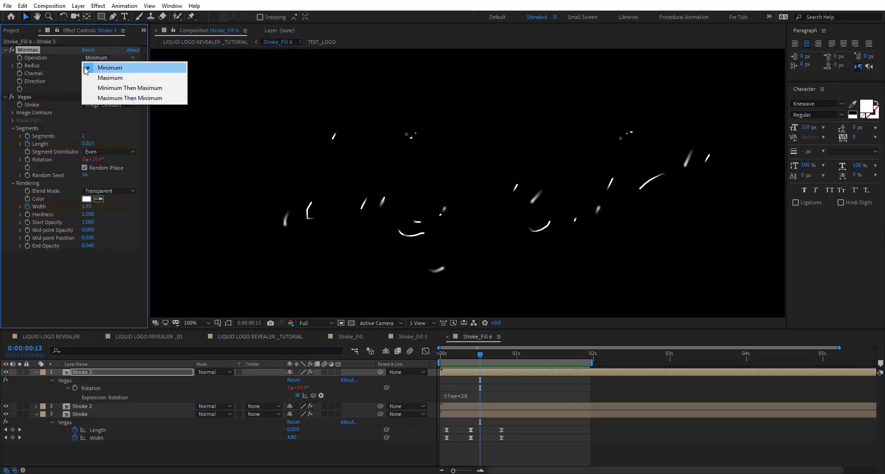
pyautogui.click(102, 75)
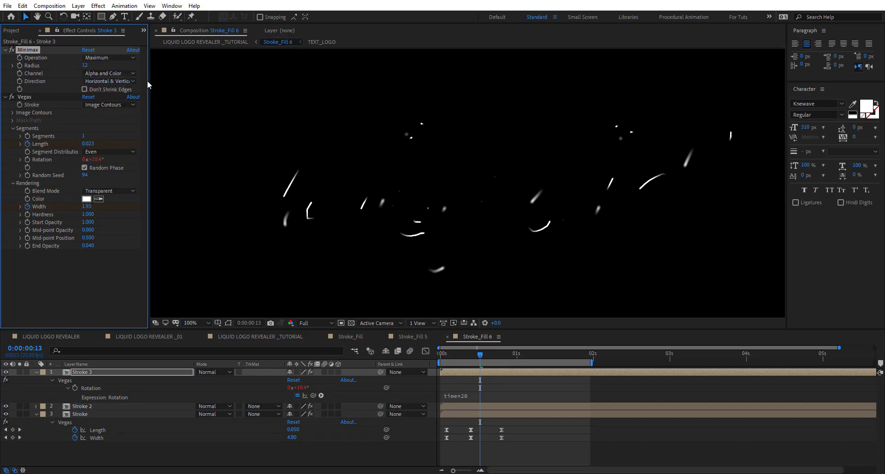
pyautogui.click(124, 413)
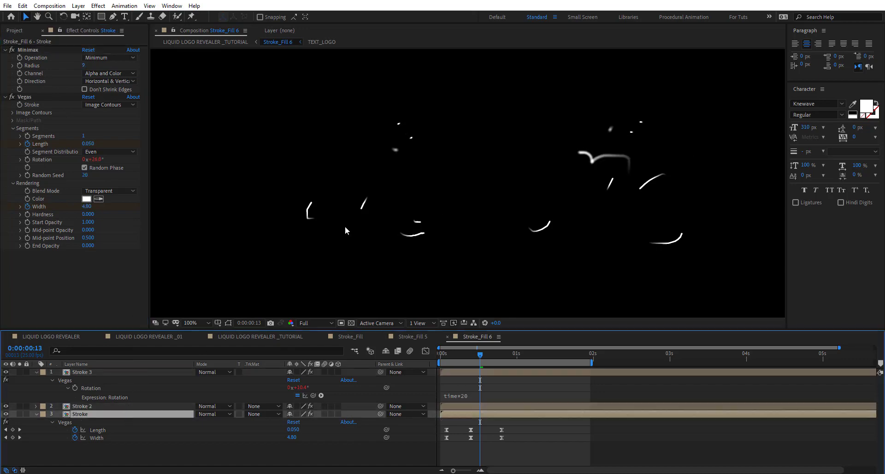
pyautogui.hotkey('ctrl', 'v')
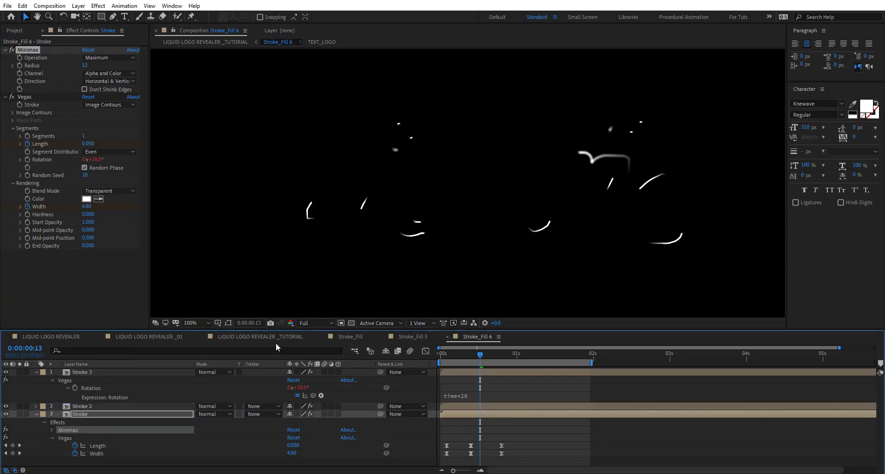
# In the LIQUID LOGO REVEALER _TUTORIAL composition, solo the Strokes layer and delete its Fast Box Blur and Matte Choker effects
pyautogui.click(264, 336)
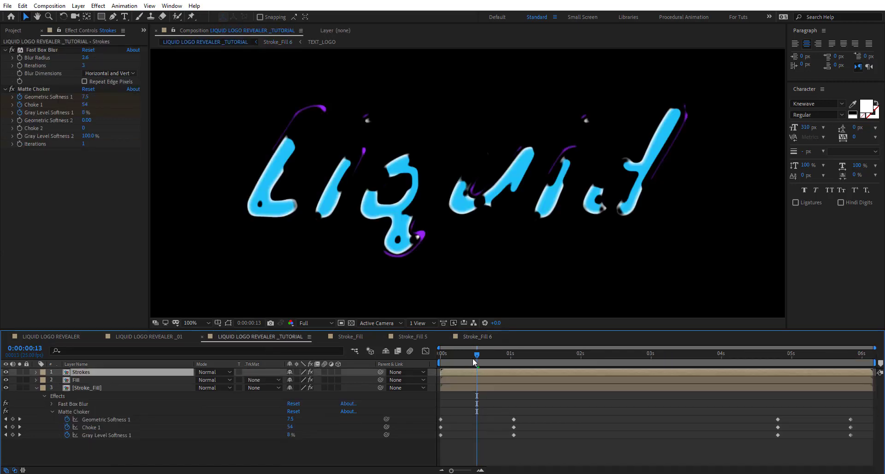
pyautogui.moveTo(472, 361); pyautogui.dragTo(466, 360)
pyautogui.click(20, 372)
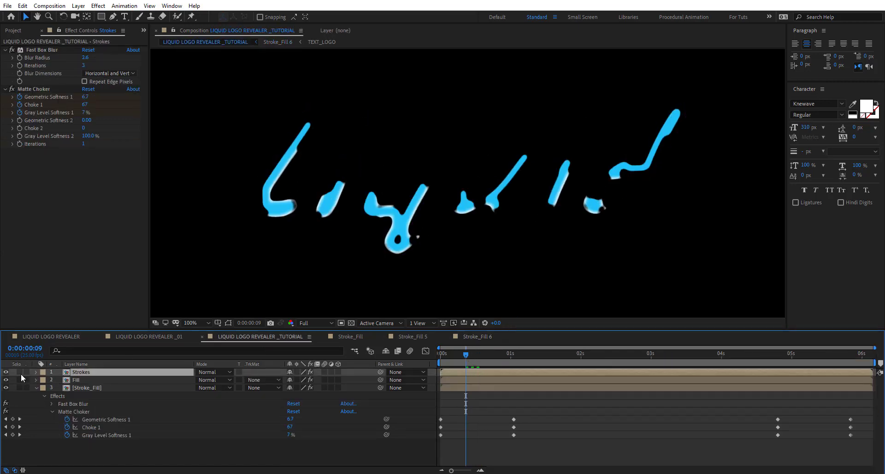
pyautogui.moveTo(466, 355); pyautogui.dragTo(493, 356)
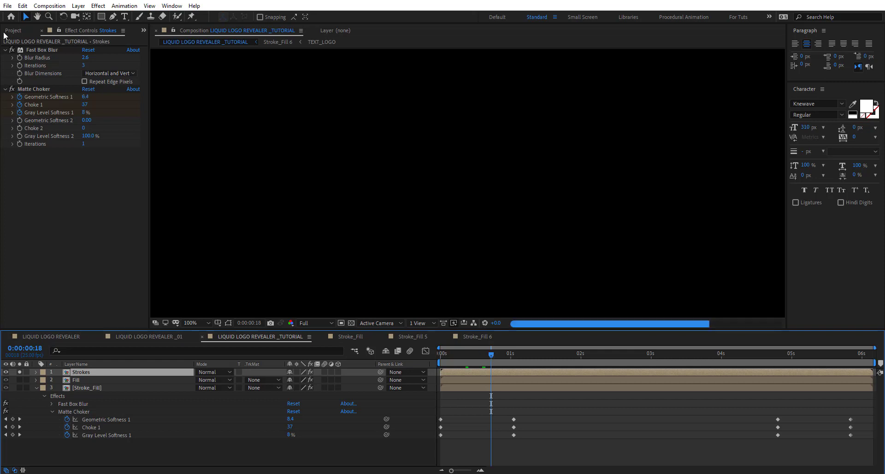
pyautogui.click(12, 50)
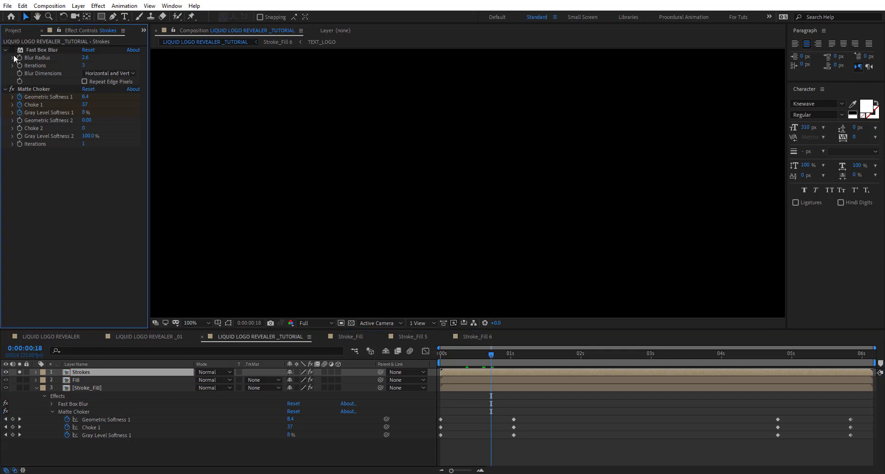
pyautogui.click(42, 49)
pyautogui.keyDown('shift'); pyautogui.click(43, 88); pyautogui.keyUp('shift')
pyautogui.press('Delete')
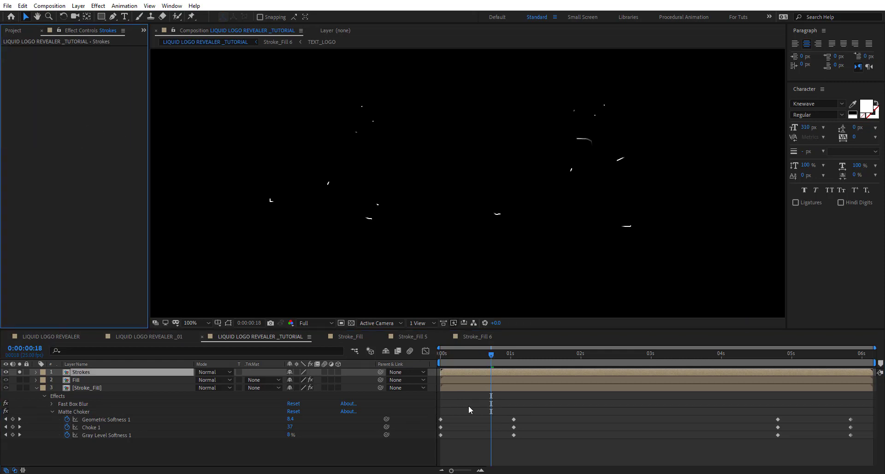
# Turn off the Strokes layer's solo and check the strokes over the liquid text up to 0:00:00:14
pyautogui.moveTo(480, 352); pyautogui.dragTo(469, 353)
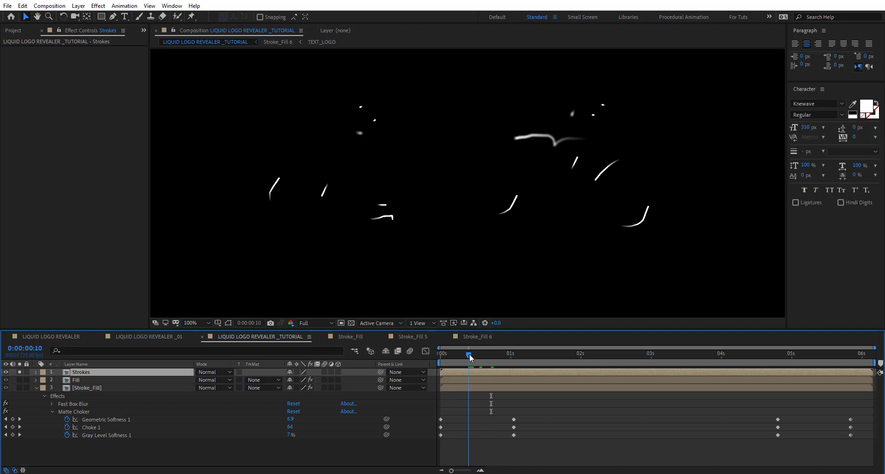
pyautogui.click(18, 377)
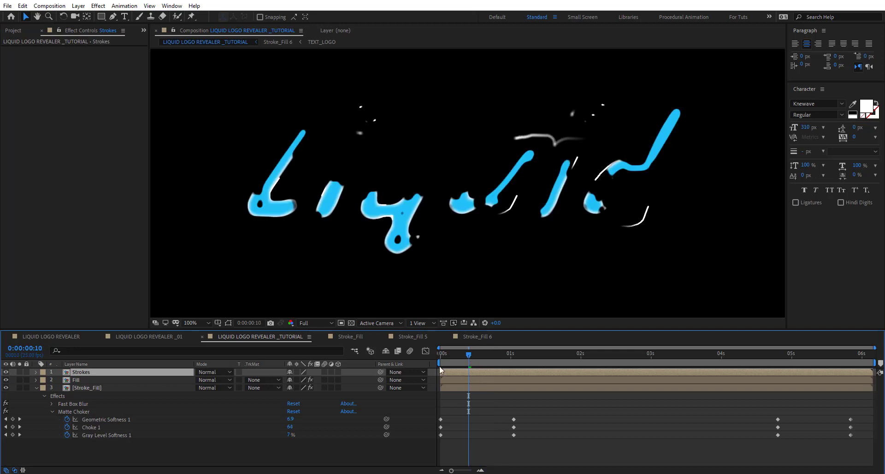
pyautogui.moveTo(467, 359)
pyautogui.mouseDown()
pyautogui.moveTo(458, 358)
pyautogui.moveTo(486, 364)
pyautogui.moveTo(480, 371)
pyautogui.mouseUp()
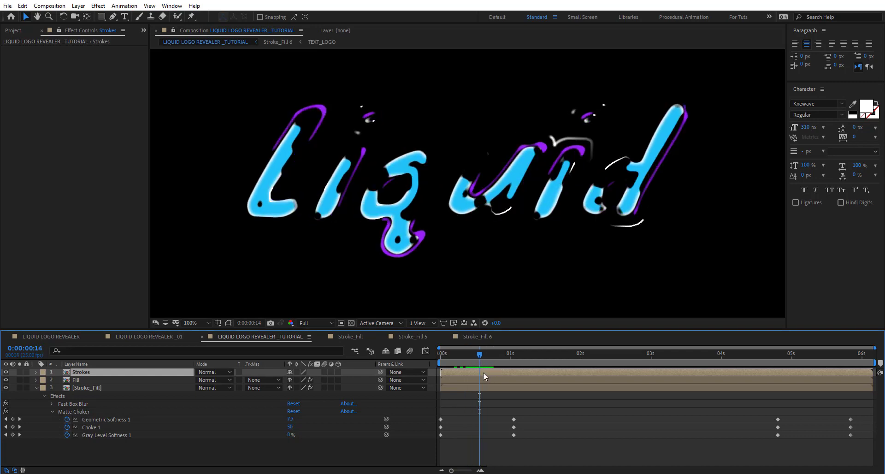
# In Stroke_Fill 6, set the Stroke layer's Vegas Length to 0.012 at 0:00:00:10 and reveal the keyframes of Stroke 2 and Stroke 3
pyautogui.click(82, 372)
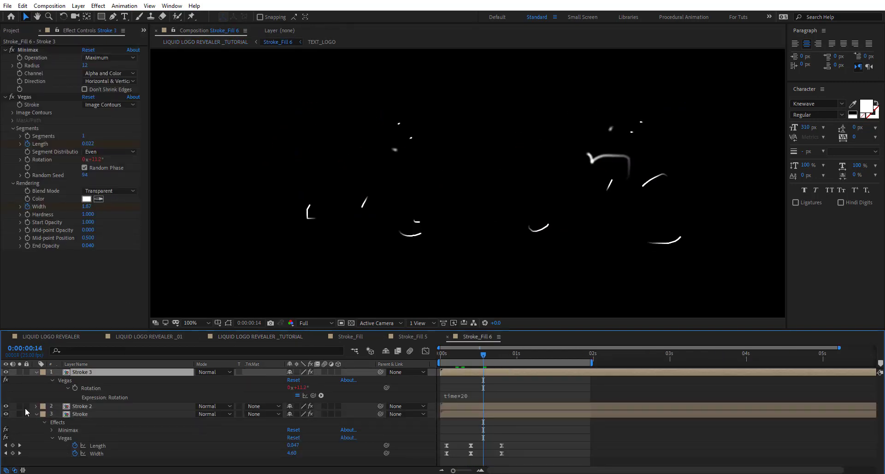
pyautogui.click(76, 413)
pyautogui.moveTo(479, 359); pyautogui.dragTo(471, 359)
pyautogui.moveTo(88, 143)
pyautogui.mouseDown()
pyautogui.moveTo(64, 140)
pyautogui.moveTo(111, 145)
pyautogui.moveTo(87, 140)
pyautogui.mouseUp()
pyautogui.click(481, 407)
pyautogui.press('u')
pyautogui.click(447, 372)
pyautogui.press('u')
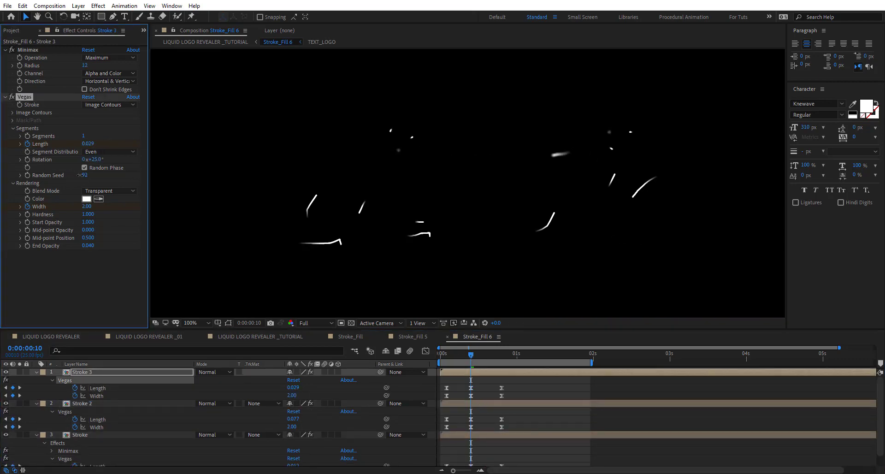
# Duplicate the three stroke layers and move the copies above the originals in the layer stack
pyautogui.hotkey('ctrl', 'd')
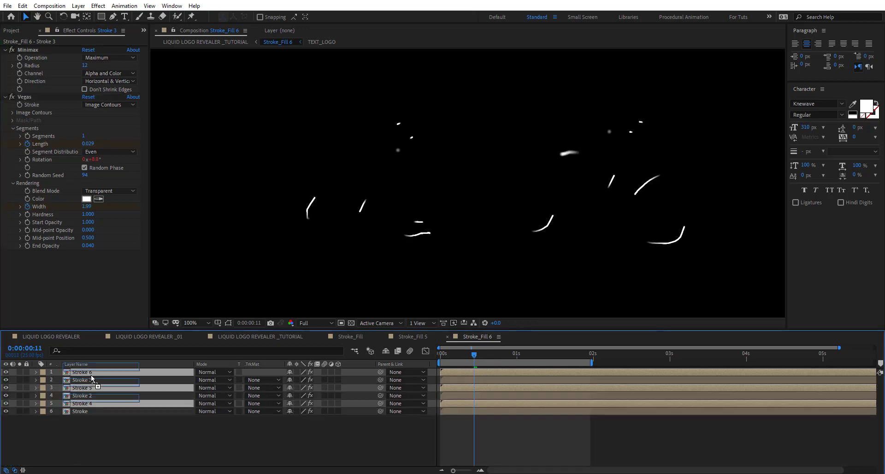
pyautogui.moveTo(91, 374); pyautogui.dragTo(91, 369)
pyautogui.click(92, 431)
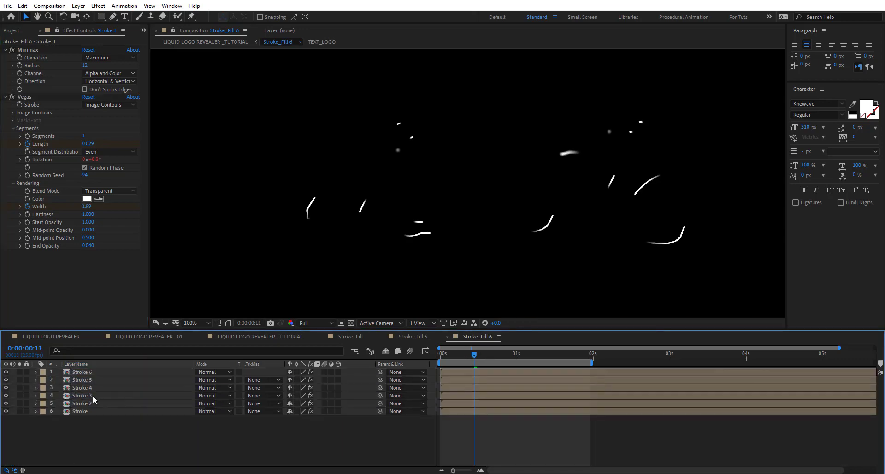
# Apply a Fill effect with a bright blue color to Stroke 4 and paste it onto Stroke 5 and Stroke 6
pyautogui.click(92, 388)
pyautogui.hotkey('ctrl', 'space')
pyautogui.write('fill')
pyautogui.press('Return')
pyautogui.click(86, 277)
pyautogui.moveTo(298, 318); pyautogui.dragTo(301, 329)
pyautogui.click(283, 279)
pyautogui.click(371, 278)
pyautogui.hotkey('ctrl', 'c')
pyautogui.click(100, 372)
pyautogui.keyDown('shift'); pyautogui.click(100, 380); pyautogui.keyUp('shift')
pyautogui.hotkey('ctrl', 'v')
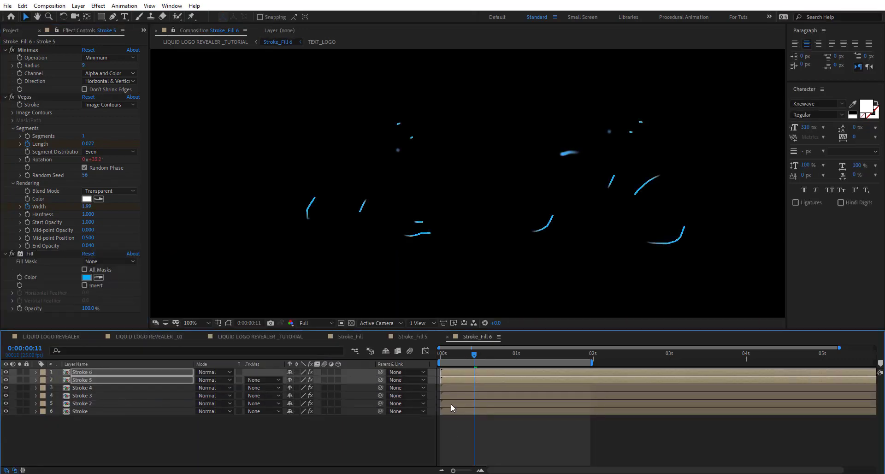
# Stagger the stroke layers by shifting their start times a few frames apart
pyautogui.moveTo(451, 404); pyautogui.dragTo(457, 404)
pyautogui.moveTo(452, 396)
pyautogui.mouseDown()
pyautogui.moveTo(466, 398)
pyautogui.moveTo(456, 372)
pyautogui.mouseUp()
pyautogui.moveTo(450, 389); pyautogui.dragTo(453, 388)
pyautogui.moveTo(455, 380); pyautogui.dragTo(450, 381)
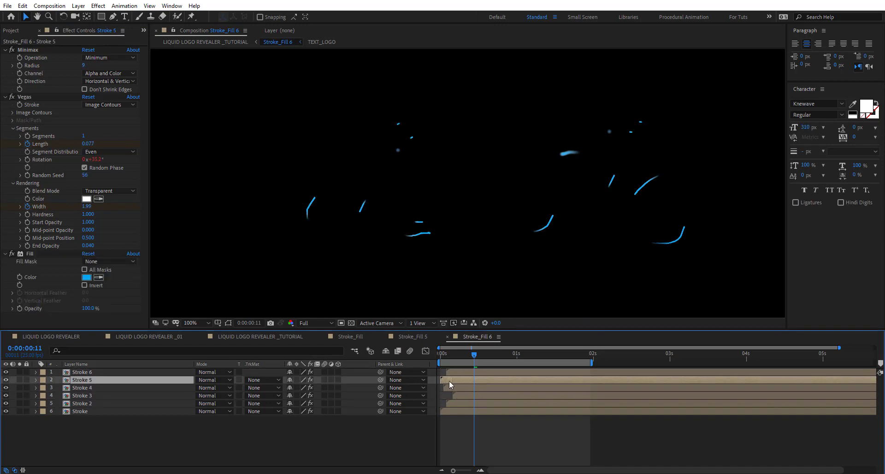
# Remove the Fill effect from Stroke 6 and change Stroke 4's Vegas Random Seed to 16
pyautogui.click(88, 373)
pyautogui.click(31, 254)
pyautogui.press('Delete')
pyautogui.click(85, 380)
pyautogui.click(25, 97)
pyautogui.click(470, 388)
pyautogui.click(25, 97)
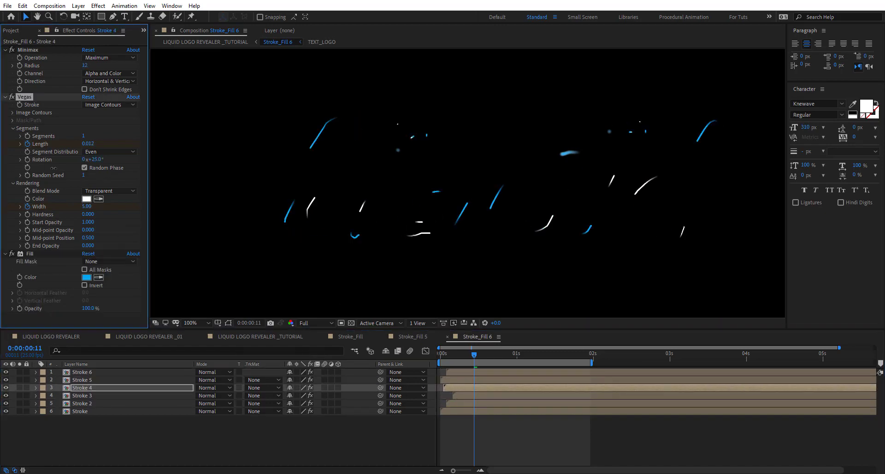
# Vary Stroke 6's Vegas Random Seed, set Stroke 5's to 75, and hide the Stroke 5 layer
pyautogui.moveTo(6, 382); pyautogui.dragTo(9, 404)
pyautogui.click(454, 396)
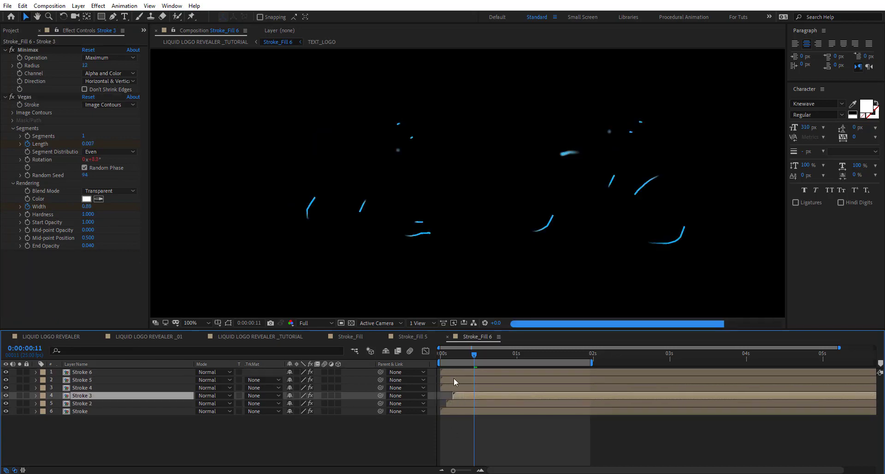
pyautogui.click(454, 373)
pyautogui.moveTo(85, 175); pyautogui.dragTo(88, 176)
pyautogui.click(85, 379)
pyautogui.moveTo(85, 176); pyautogui.dragTo(87, 176)
pyautogui.click(85, 388)
pyautogui.moveTo(6, 403); pyautogui.dragTo(7, 408)
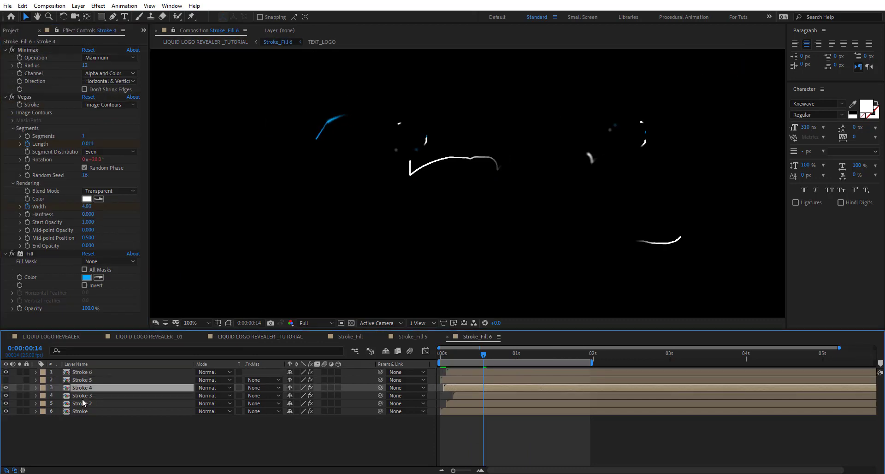
# Paste copies of Stroke 2's Vegas Length and Width keyframes at 0:00:04:18 and time-reverse them
pyautogui.hotkey('ctrl', 'Down')
pyautogui.hotkey('ctrl', 'Down')
pyautogui.hotkey('ctrl', 'Down')
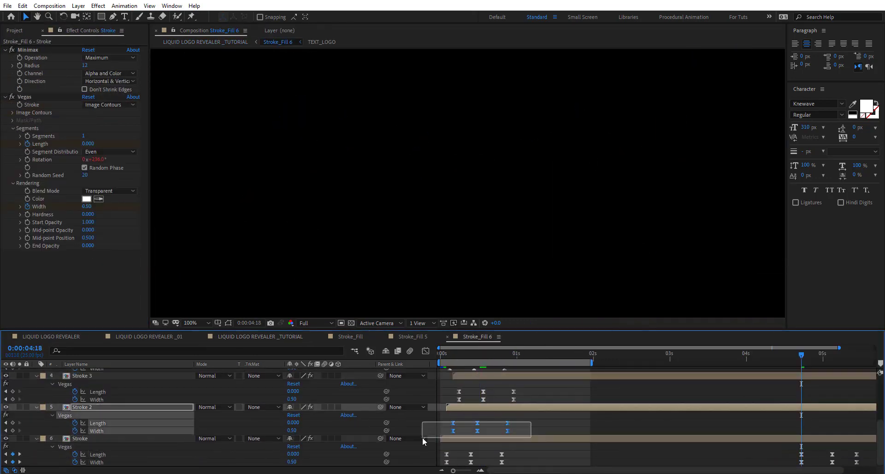
pyautogui.rightClick(801, 461)
pyautogui.moveTo(816, 423)
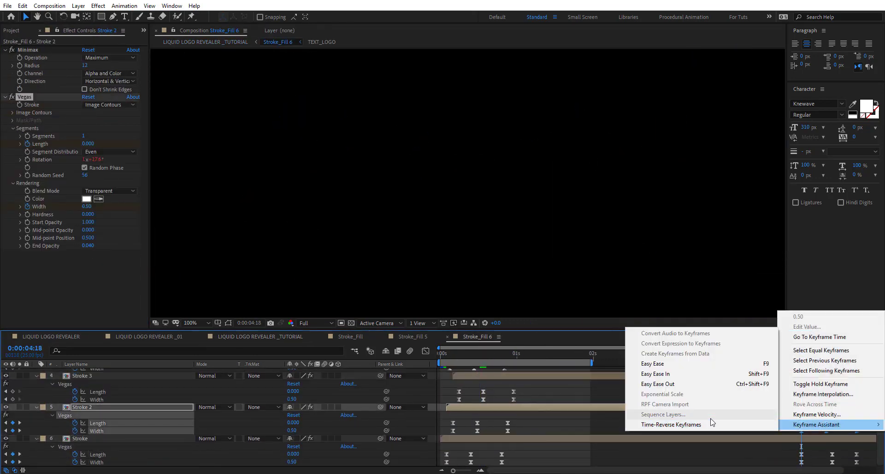
pyautogui.click(710, 424)
# Add time-reversed copies of the Length and Width keyframes on Stroke 3 and Stroke 4, shifted slightly earlier than 0:00:04:18
pyautogui.moveTo(453, 388); pyautogui.dragTo(521, 402)
pyautogui.hotkey('ctrl', 'v')
pyautogui.rightClick(802, 399)
pyautogui.click(710, 392)
pyautogui.moveTo(801, 399); pyautogui.dragTo(793, 399)
pyautogui.moveTo(801, 430); pyautogui.dragTo(789, 416)
pyautogui.scroll(2, 641, 394)
pyautogui.rightClick(802, 415)
pyautogui.click(710, 408)
# Paste copies of the Length and Width keyframes at 0:00:04:18 on Stroke 5 and Stroke 6 and time-reverse them
pyautogui.scroll(2, 691, 410)
pyautogui.moveTo(519, 411); pyautogui.dragTo(440, 430)
pyautogui.hotkey('ctrl', 'v')
pyautogui.rightClick(787, 427)
pyautogui.click(710, 420)
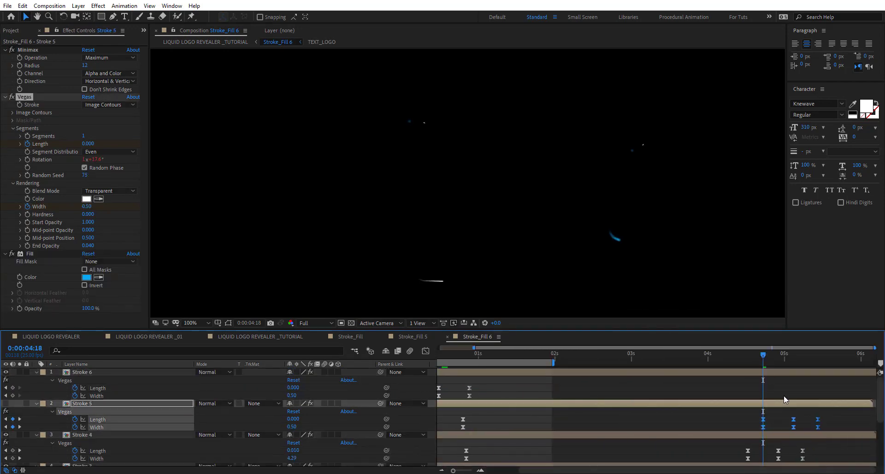
pyautogui.click(771, 372)
pyautogui.hotkey('ctrl', 'v')
pyautogui.rightClick(763, 395)
pyautogui.click(686, 467)
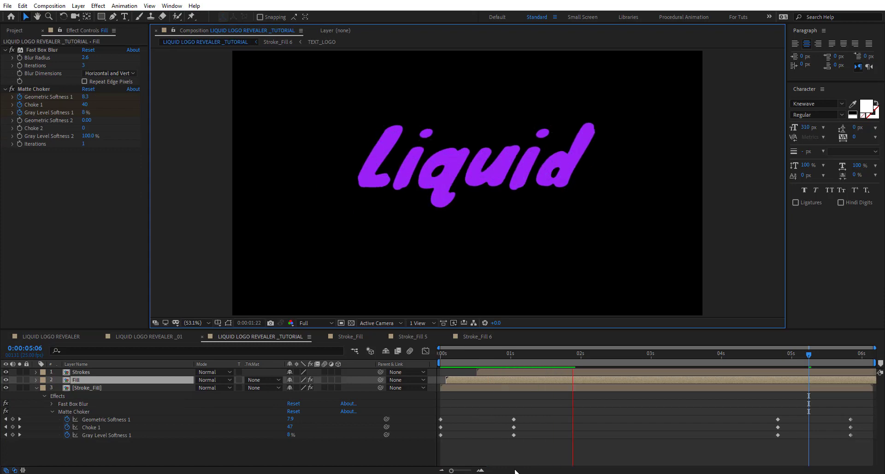
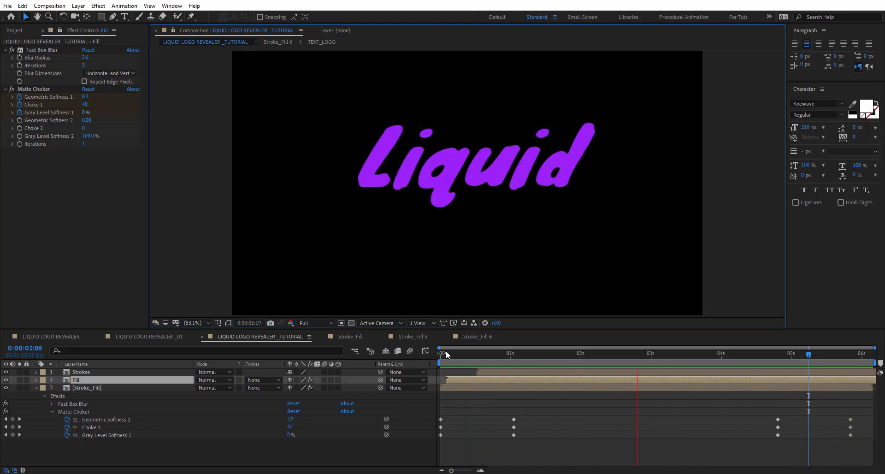
# Replace the text in TEXT_LOGO with "Logo" and preview it in the LIQUID LOGO REVEALER _TUTORIAL composition
pyautogui.moveTo(466, 353); pyautogui.dragTo(516, 356)
pyautogui.press('Tab')
pyautogui.click(194, 374)
pyautogui.doubleClick(101, 372)
pyautogui.scroll(-1, 466, 214)
pyautogui.moveTo(466, 213); pyautogui.dragTo(434, 249)
pyautogui.doubleClick(435, 249)
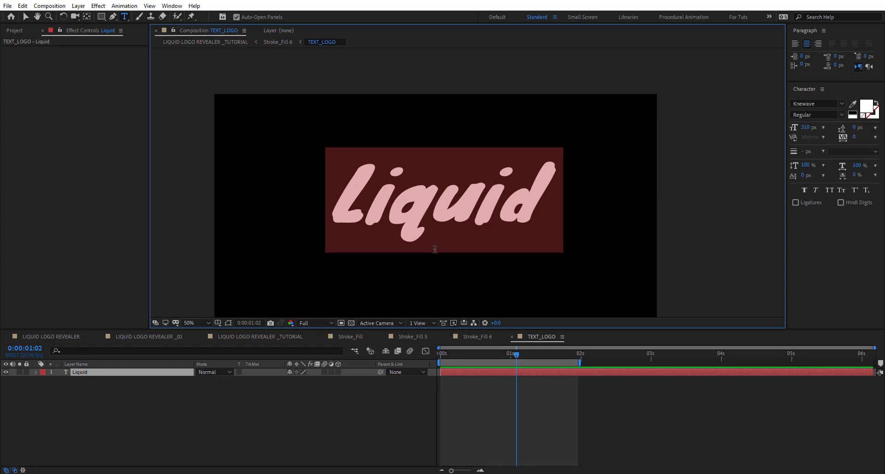
pyautogui.write('Logo')
pyautogui.click(260, 336)
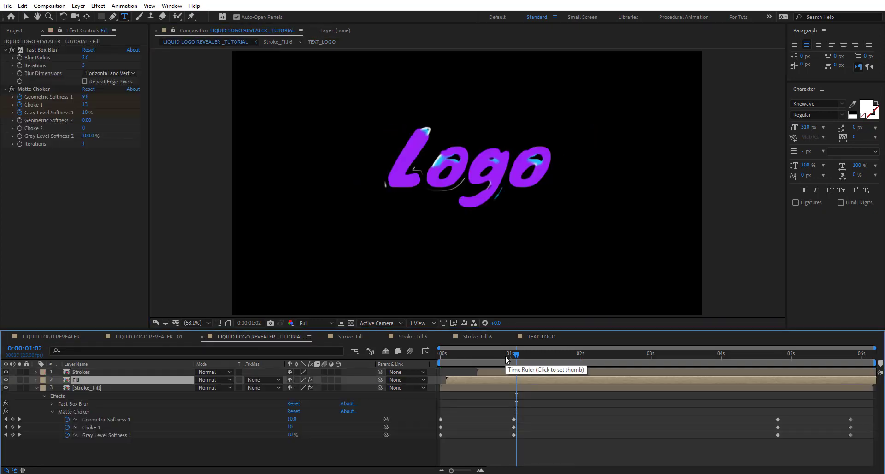
pyautogui.moveTo(505, 355)
pyautogui.mouseDown()
pyautogui.moveTo(489, 357)
pyautogui.moveTo(504, 356)
pyautogui.mouseUp()
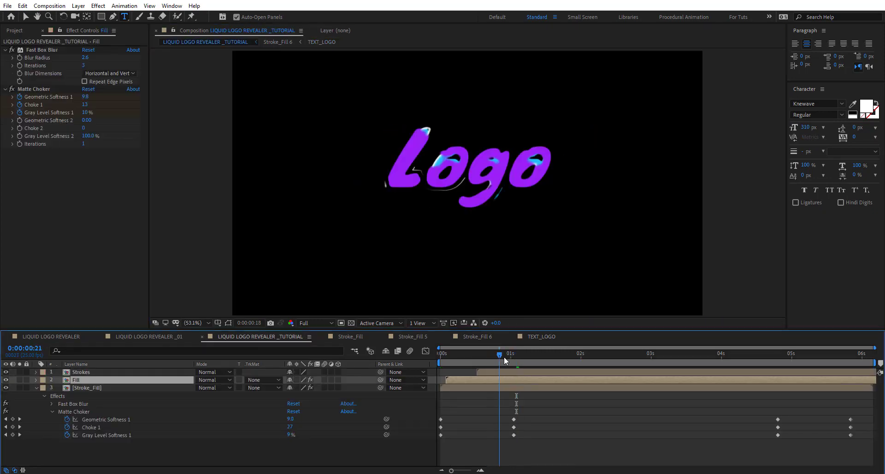
# Copy the social facebook and social twitter shape layers from Title_Logo inside LIQUID LOGO REVEALER _01, and close the opened precompositions
pyautogui.click(149, 336)
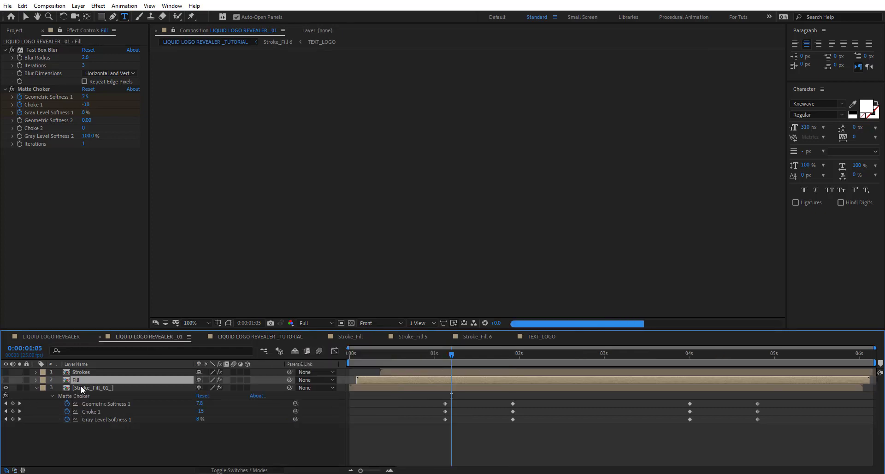
pyautogui.press('Tab')
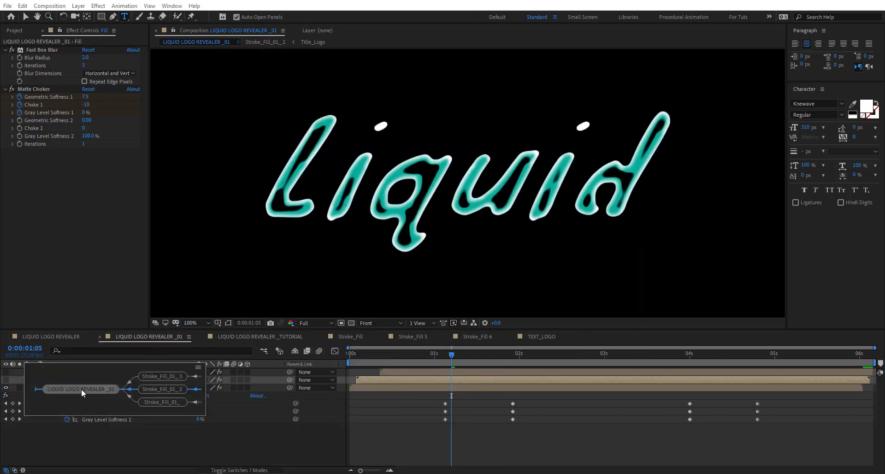
pyautogui.click(180, 400)
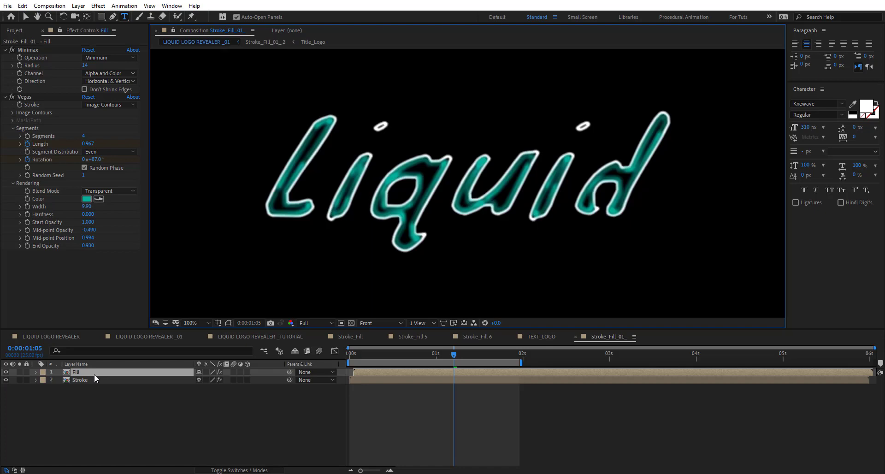
pyautogui.doubleClick(94, 374)
pyautogui.click(83, 380)
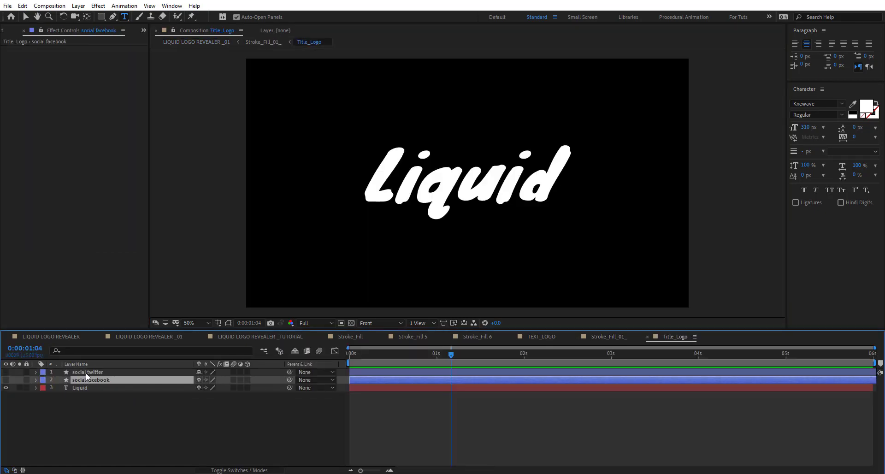
pyautogui.keyDown('shift'); pyautogui.click(86, 373); pyautogui.keyUp('shift')
pyautogui.click(648, 336)
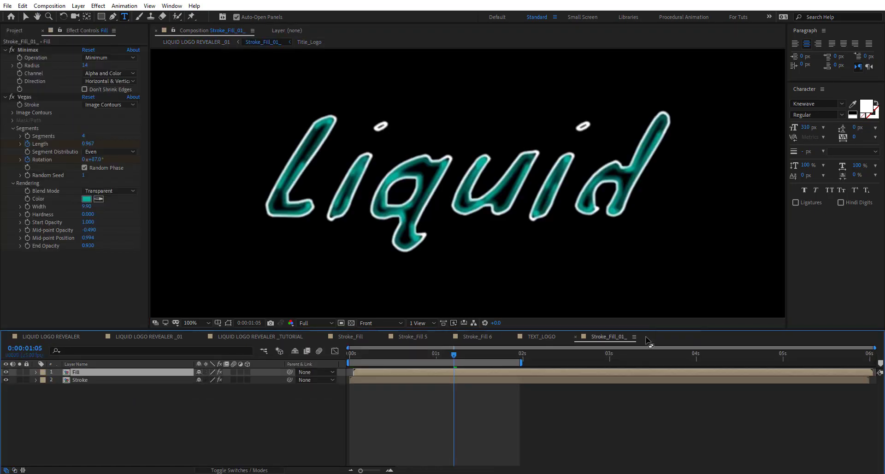
pyautogui.moveTo(367, 358); pyautogui.dragTo(331, 363)
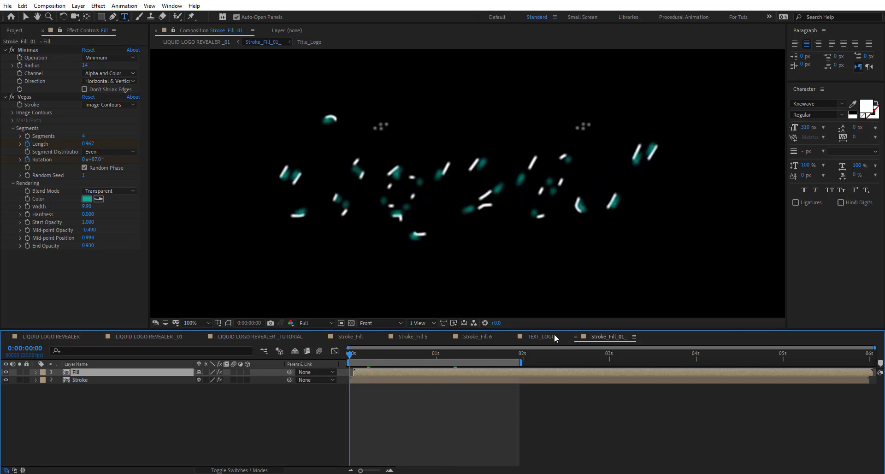
pyautogui.click(575, 337)
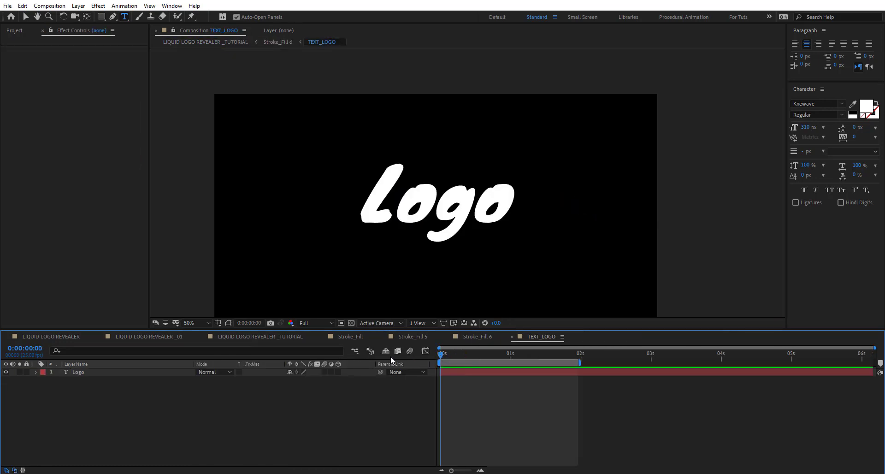
# Paste both social icon layers into TEXT_LOGO, make them visible, hide the Logo text layer, and fit the composition in view
pyautogui.hotkey('ctrl', 'v')
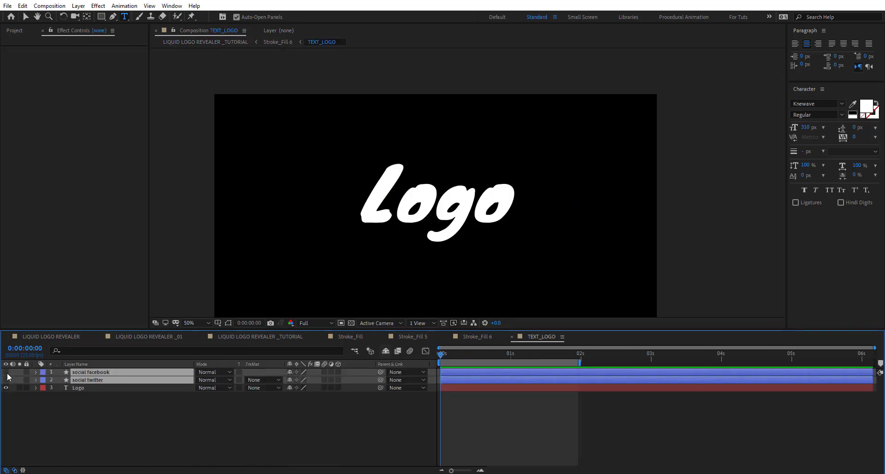
pyautogui.click(6, 387)
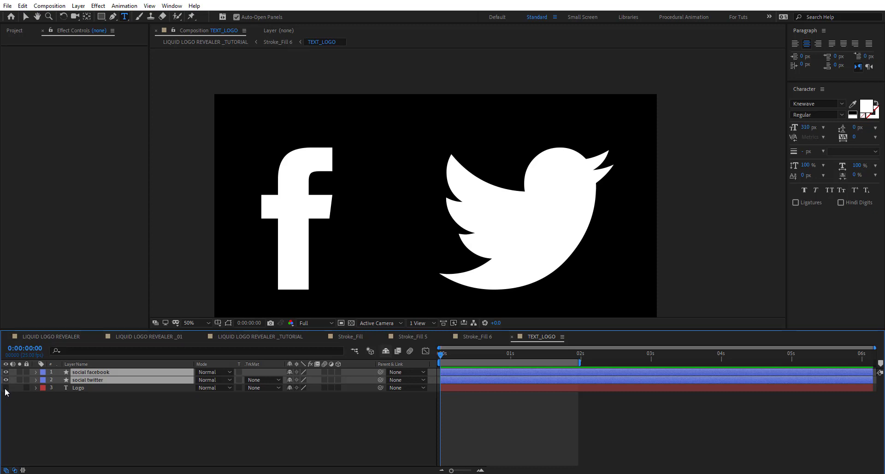
pyautogui.click(188, 323)
pyautogui.click(202, 160)
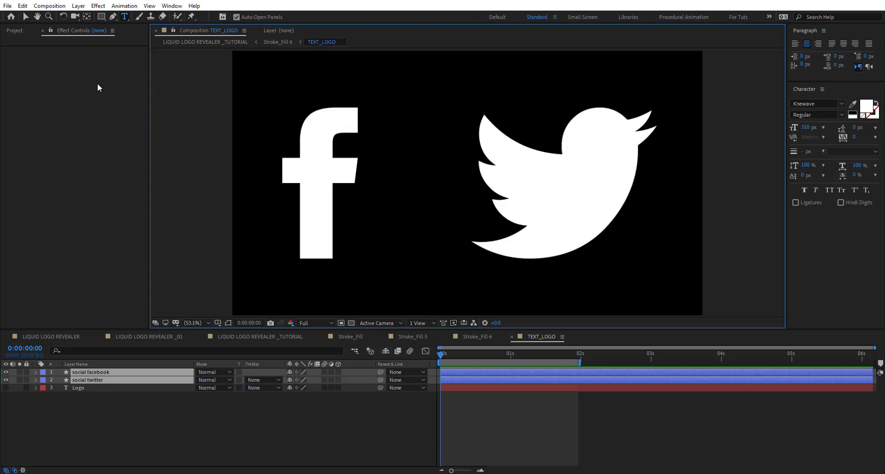
# Extend the work area in the LIQUID LOGO REVEALER _TUTORIAL composition past two seconds and preview the social icons' reveal
pyautogui.click(26, 17)
pyautogui.click(273, 336)
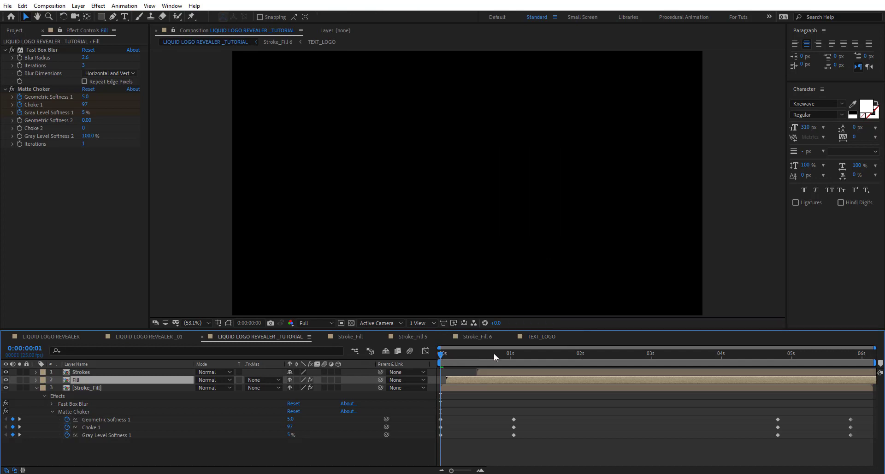
pyautogui.moveTo(493, 352); pyautogui.dragTo(591, 361)
pyautogui.press('space')
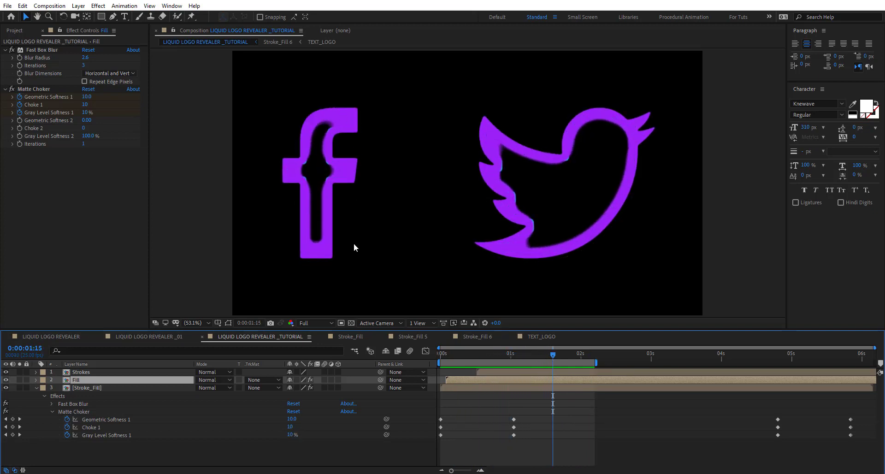
pyautogui.click(567, 353)
pyautogui.moveTo(576, 354); pyautogui.dragTo(550, 353)
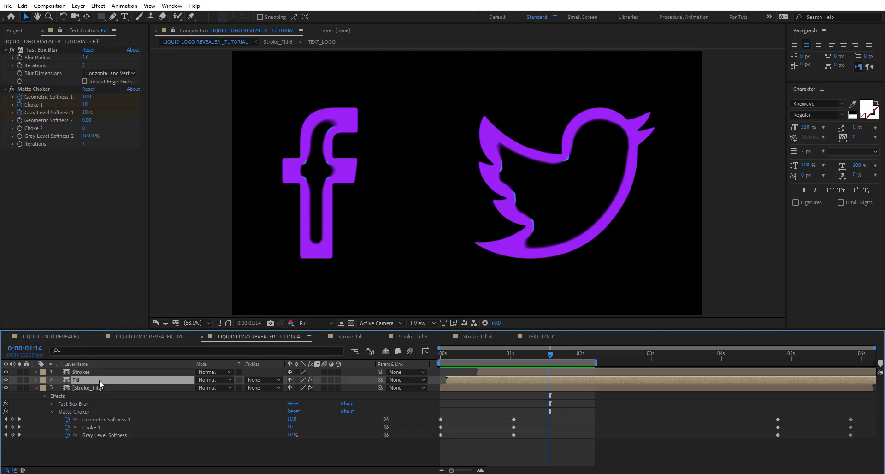
# Open the Stroke_Fill 5 precomposition and set the Vegas Width of the fill 2 layer to 100 at 0:00:01:15
pyautogui.doubleClick(90, 387)
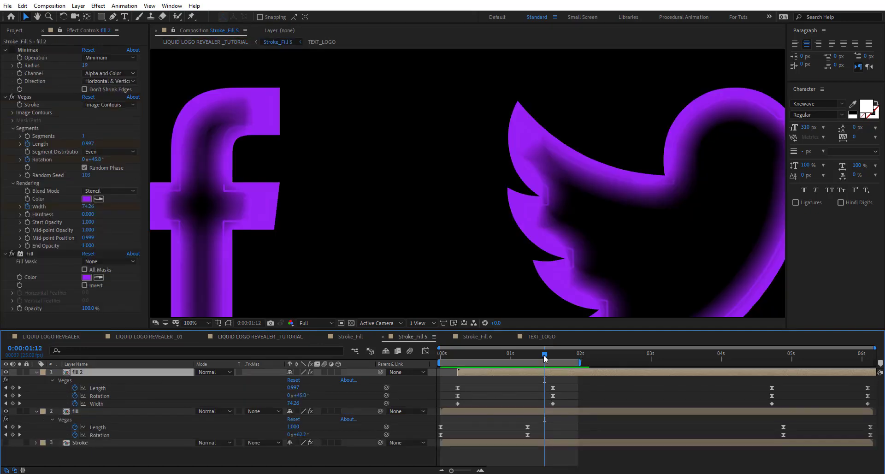
pyautogui.moveTo(544, 356); pyautogui.dragTo(552, 357)
pyautogui.scroll(-3, 376, 180)
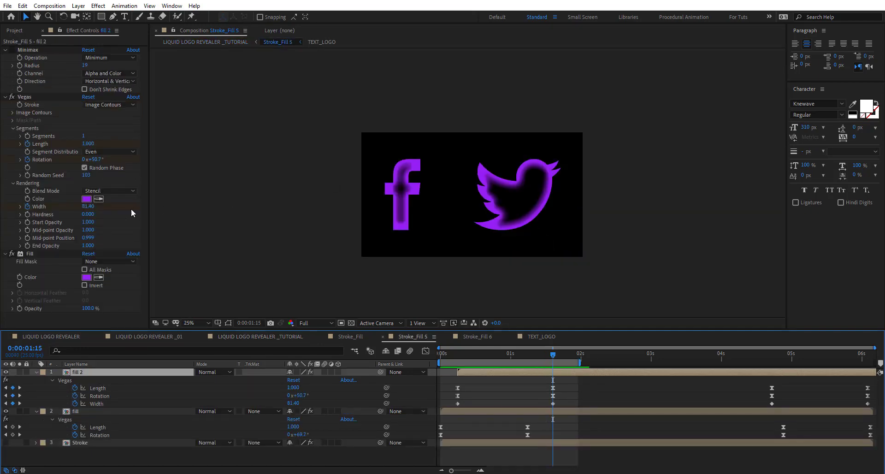
pyautogui.moveTo(88, 207); pyautogui.dragTo(291, 211)
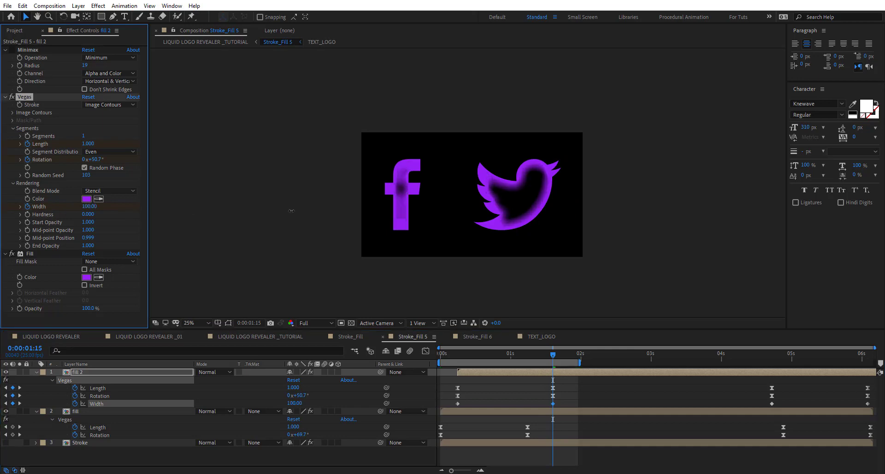
pyautogui.scroll(4, 504, 181)
pyautogui.scroll(-2, 541, 179)
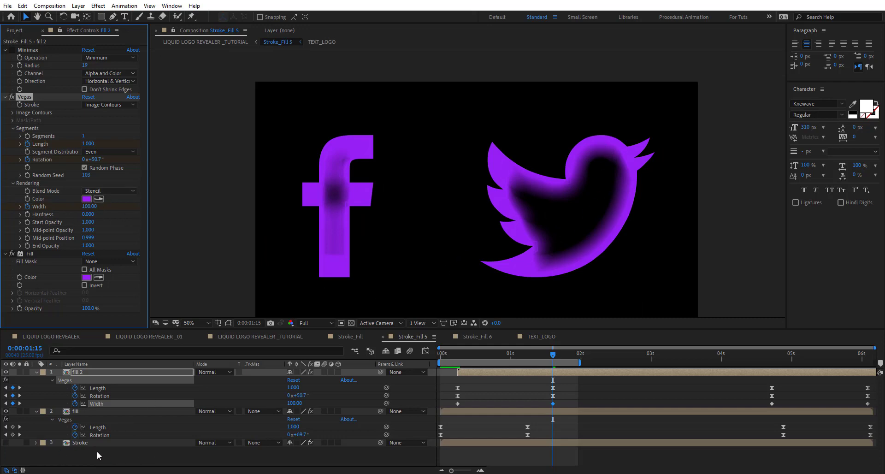
# Fit the composition in view and duplicate the fill layer in Stroke_Fill 5
pyautogui.click(90, 411)
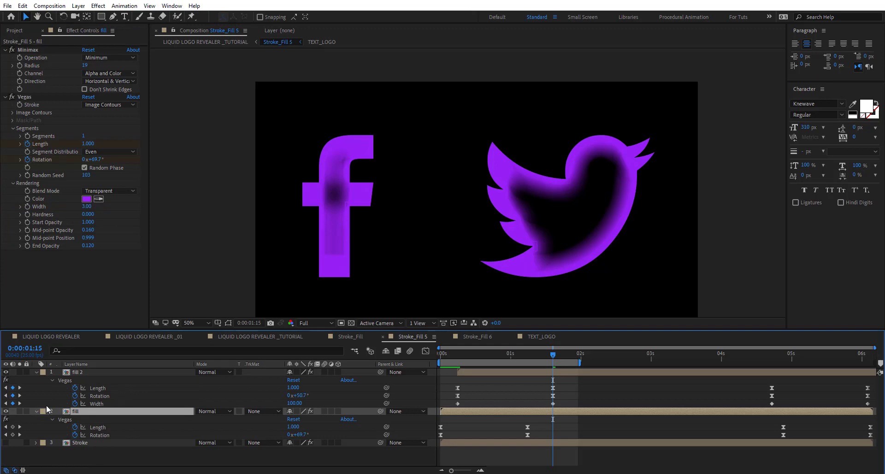
pyautogui.click(194, 322)
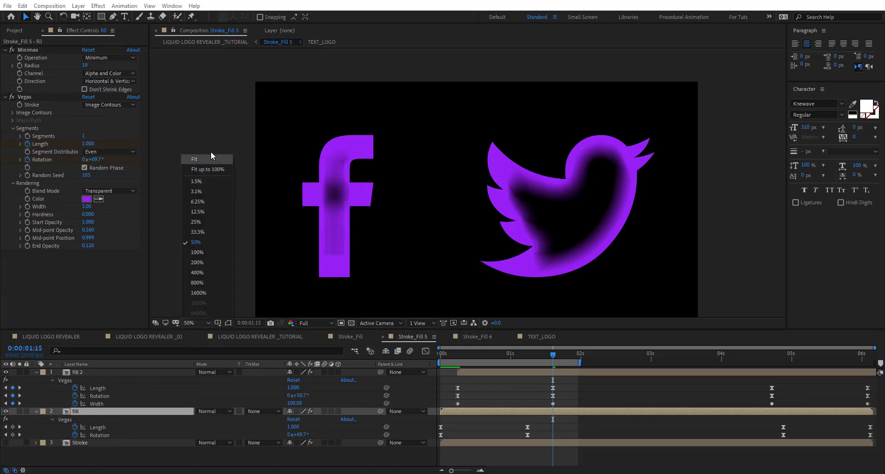
pyautogui.click(218, 159)
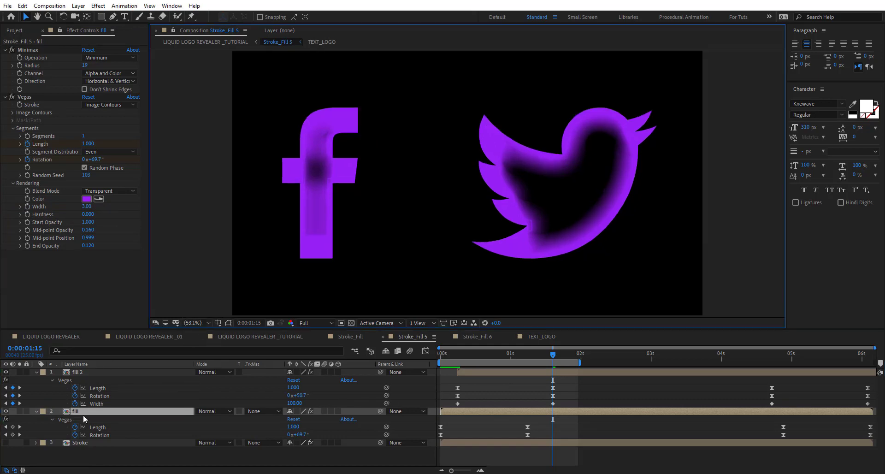
pyautogui.hotkey('ctrl', 'd')
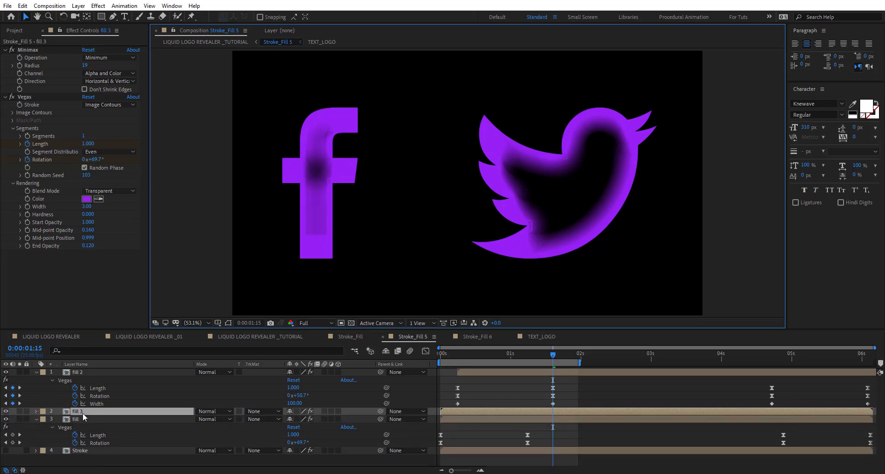
pyautogui.hotkey('ctrl', 'z')
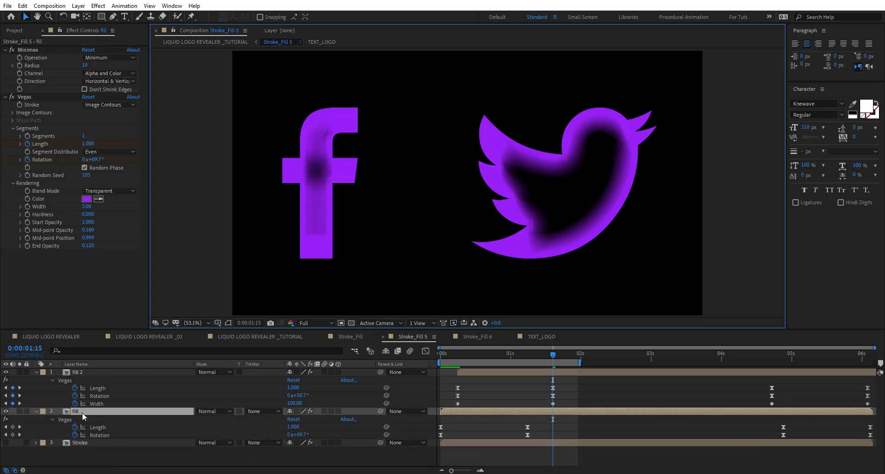
pyautogui.hotkey('ctrl', 'd')
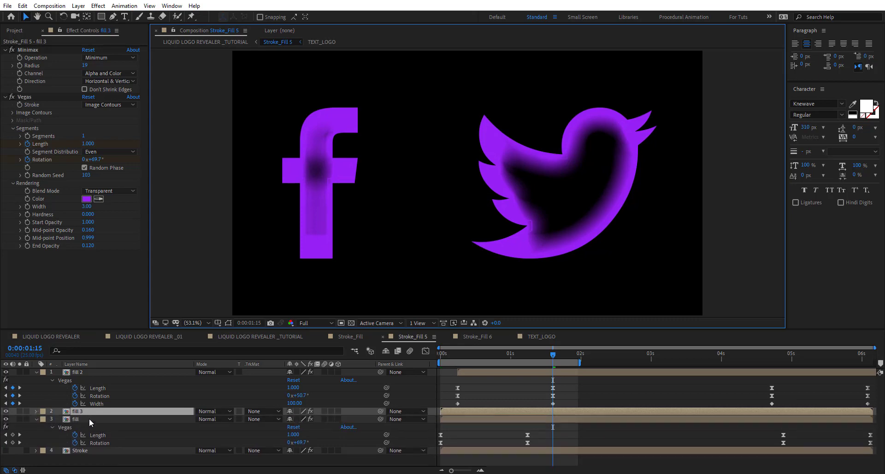
# Solo the original fill layer and delete its Vegas effect
pyautogui.click(87, 419)
pyautogui.click(20, 419)
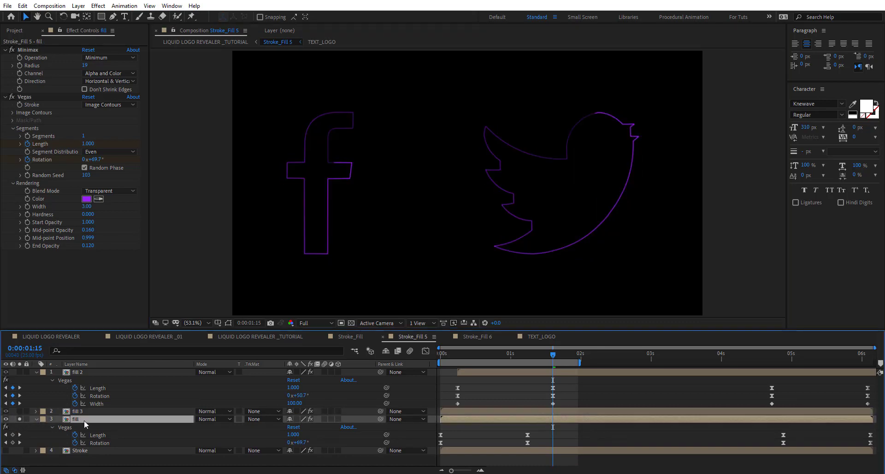
pyautogui.click(25, 97)
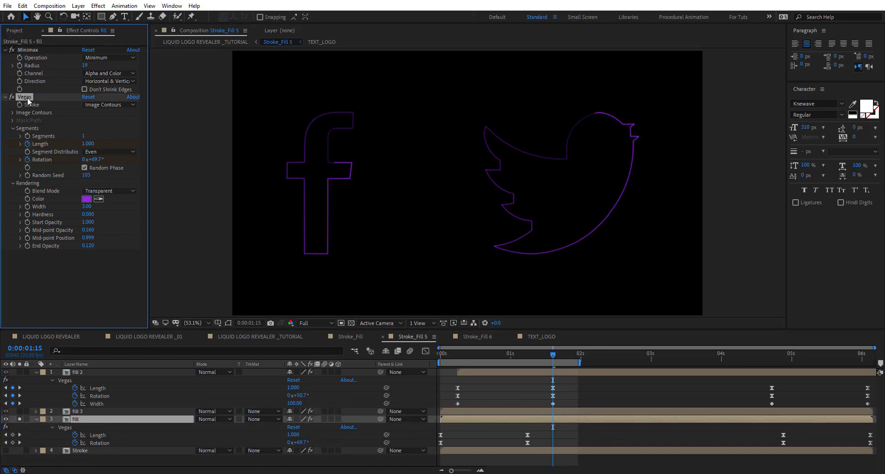
pyautogui.press('Delete')
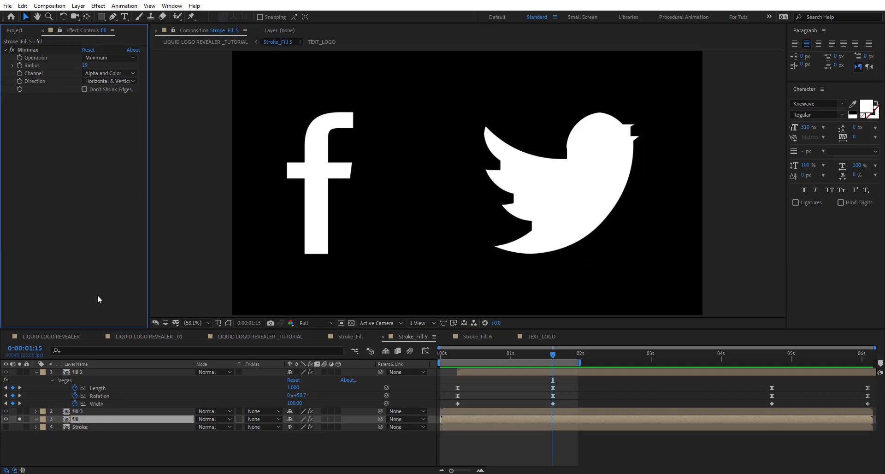
# Animate the fill layer's Minimax Radius from 0 at about 0:00:01:04 to 166 at 0:00:01:11 and check the shrinking shapes
pyautogui.click(36, 51)
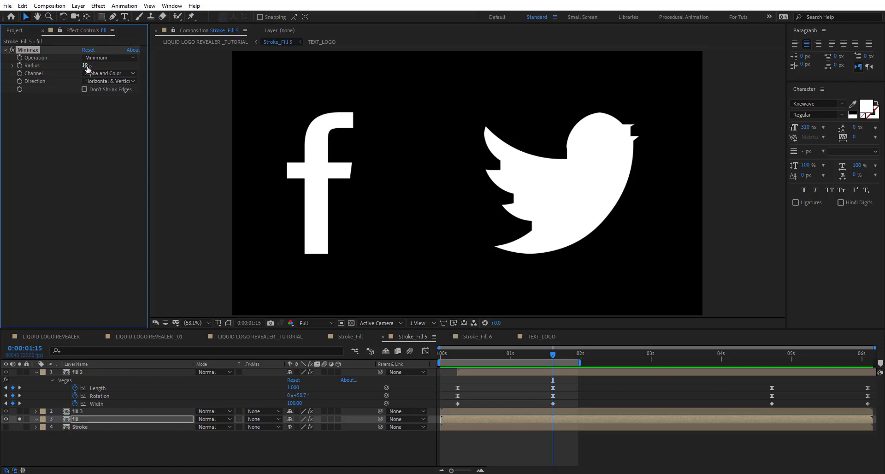
pyautogui.moveTo(553, 354)
pyautogui.mouseDown()
pyautogui.moveTo(485, 356)
pyautogui.moveTo(544, 354)
pyautogui.mouseUp()
pyautogui.moveTo(84, 65); pyautogui.dragTo(17, 70)
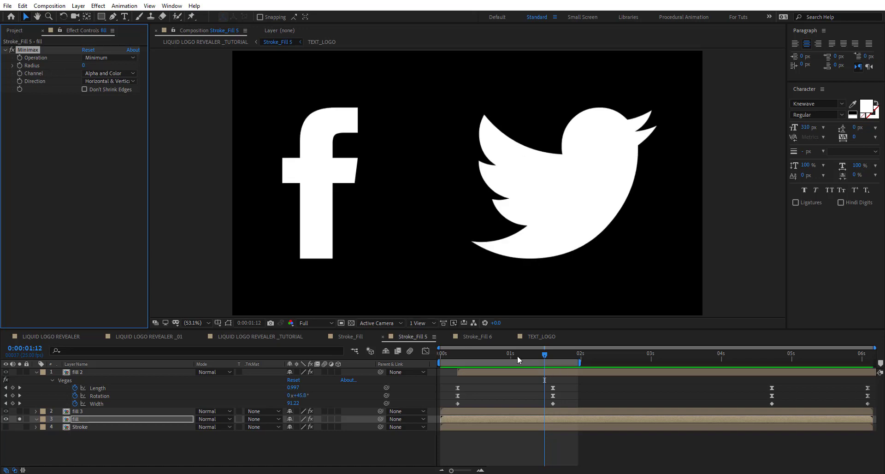
pyautogui.moveTo(517, 356); pyautogui.dragTo(542, 356)
pyautogui.click(18, 65)
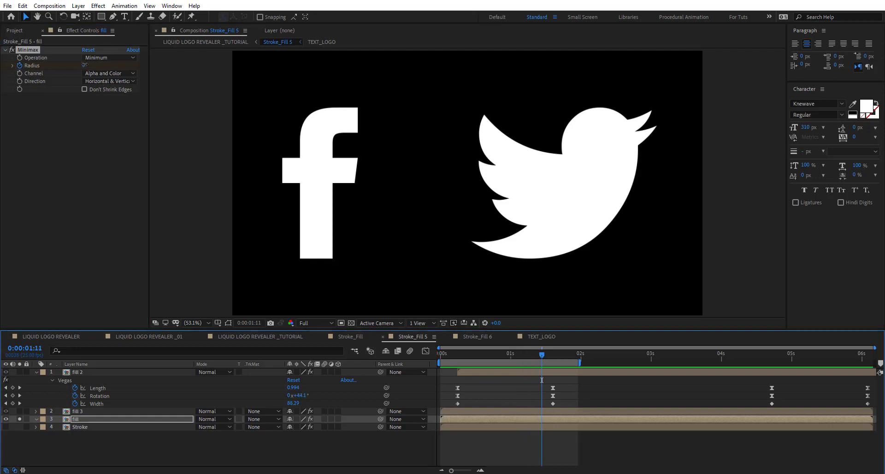
pyautogui.moveTo(84, 65); pyautogui.dragTo(180, 84)
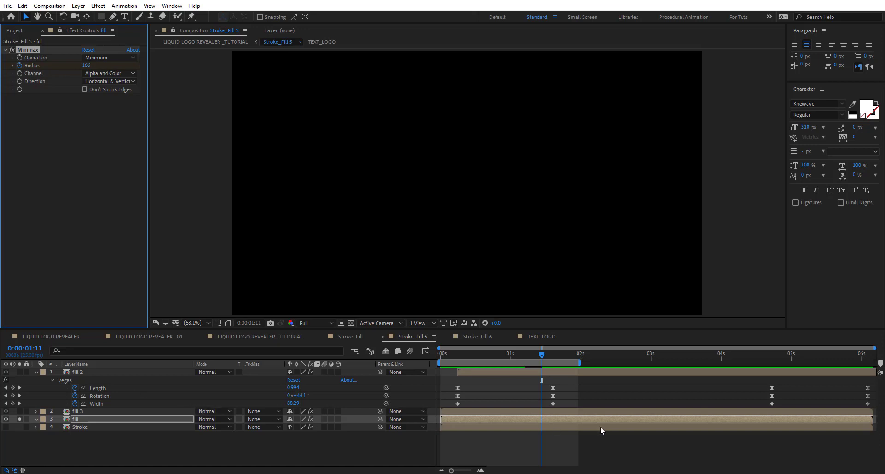
pyautogui.press('u')
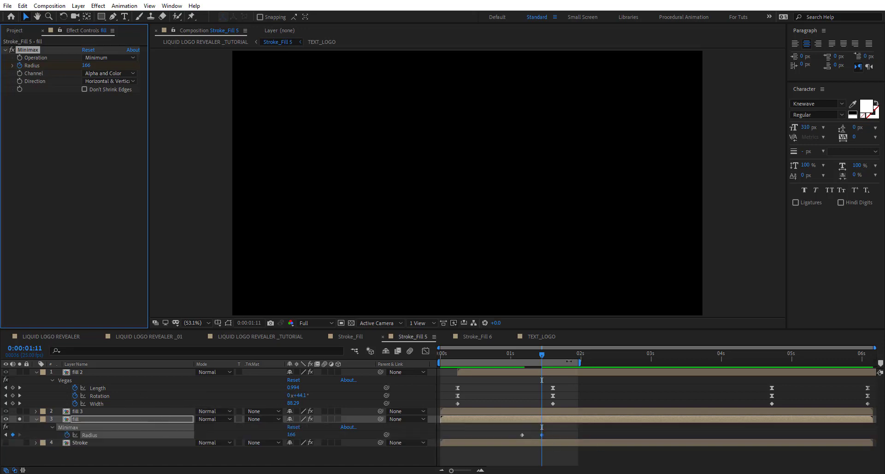
pyautogui.moveTo(541, 358); pyautogui.dragTo(530, 361)
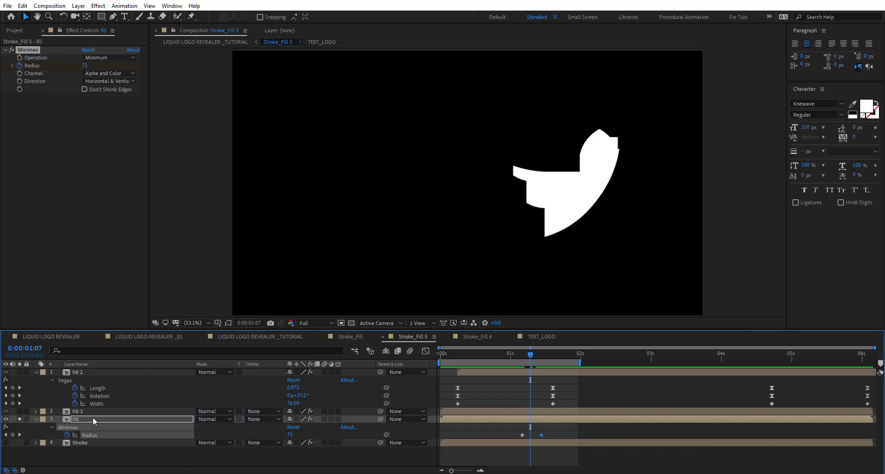
# Add a black solid to Stroke_Fill 5 and place it directly beneath the animated fill layer
pyautogui.hotkey('ctrl', 'shift', 'y')
pyautogui.press('Escape')
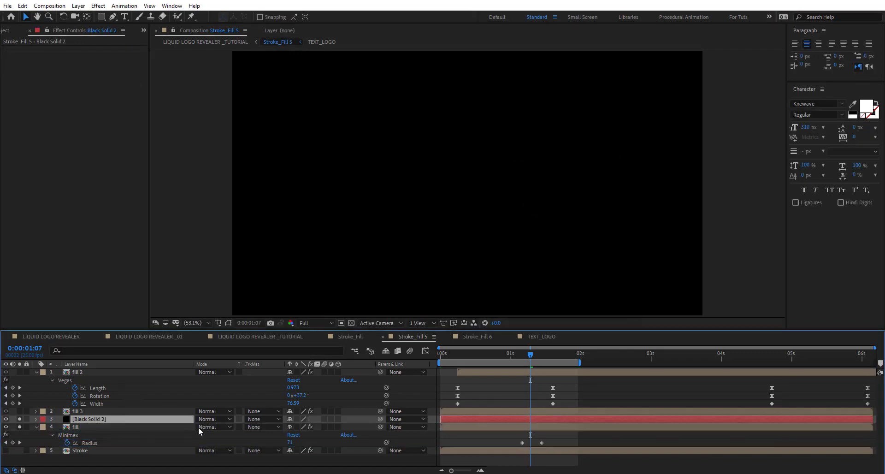
pyautogui.hotkey('ctrl', ']')
pyautogui.click(76, 420)
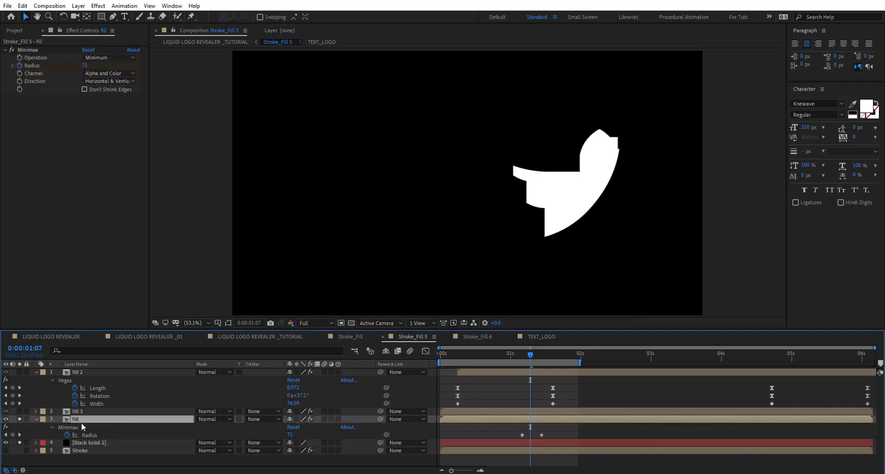
# Show the transparency grid, set the black solid's track matte to Alpha Inverted Matte "fill", and scrub the result
pyautogui.click(350, 322)
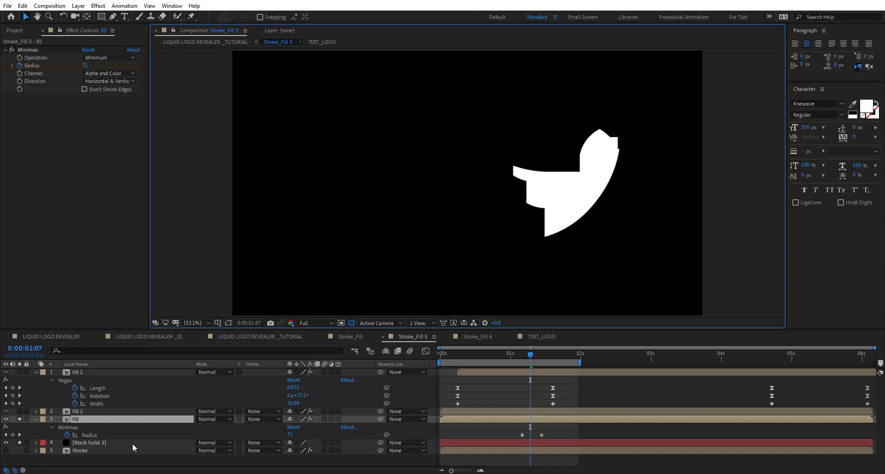
pyautogui.click(264, 444)
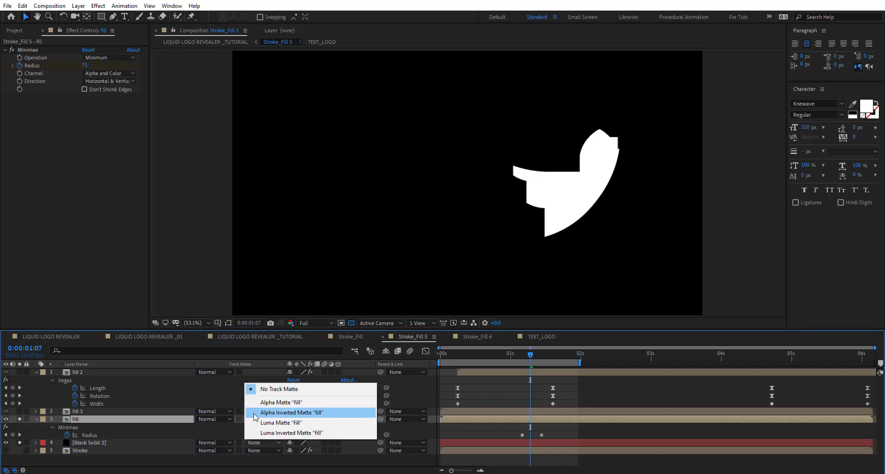
pyautogui.click(287, 413)
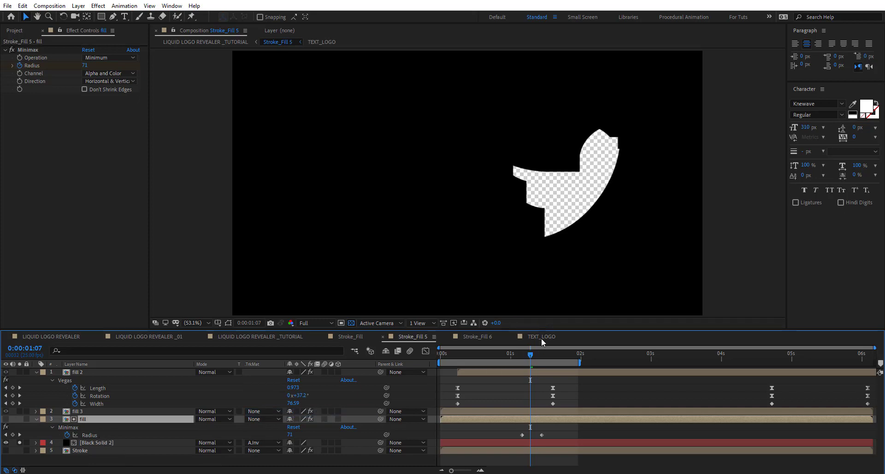
pyautogui.moveTo(521, 358); pyautogui.dragTo(543, 377)
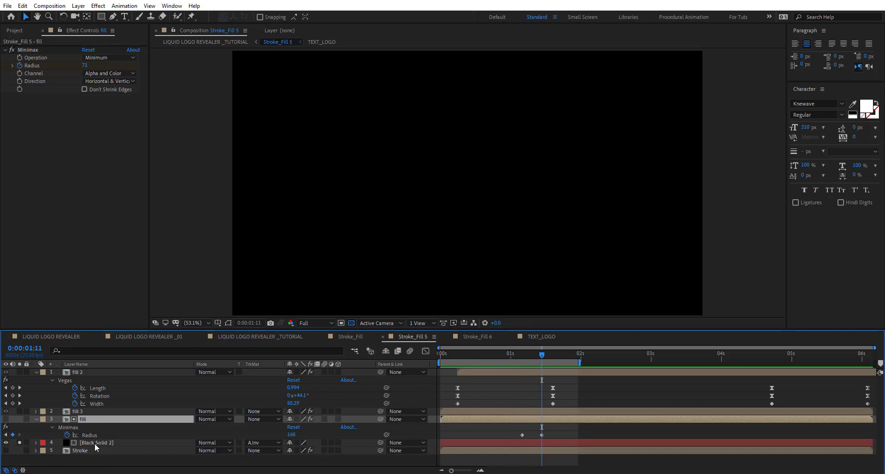
# Pre-compose the fill layer and the black solid together as Mask_fill and scrub through the cutout animation
pyautogui.rightClick(109, 443)
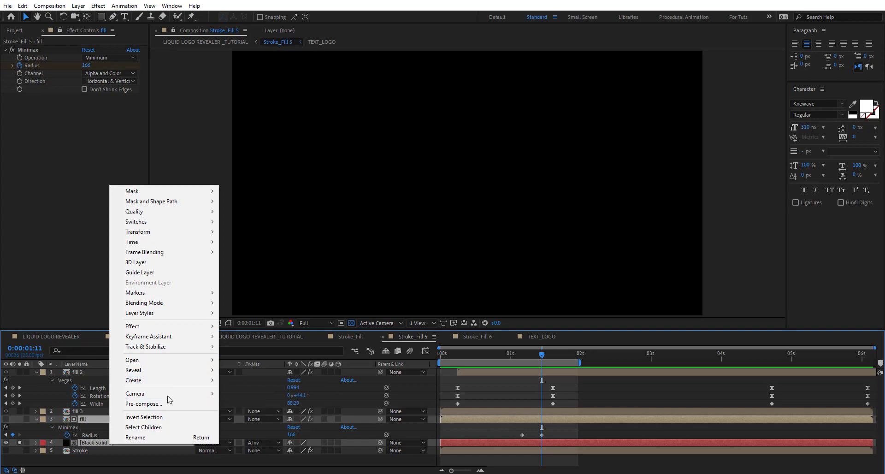
pyautogui.click(169, 402)
pyautogui.write('M')
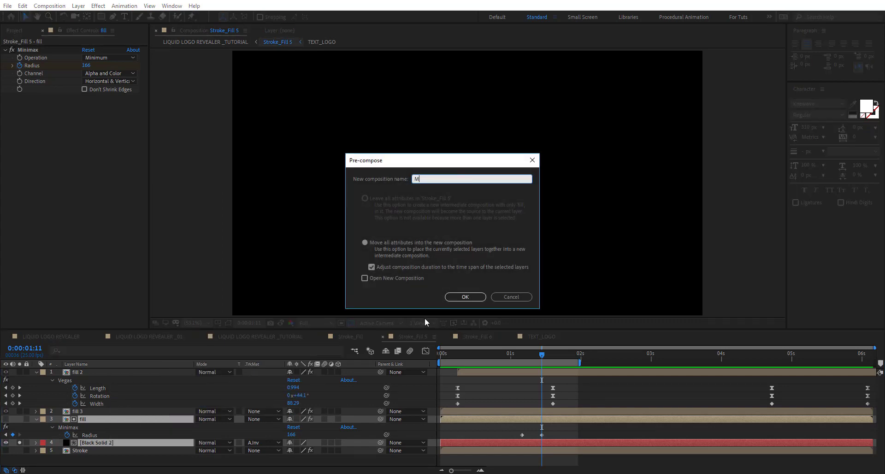
pyautogui.write('ask_fill')
pyautogui.press('Return')
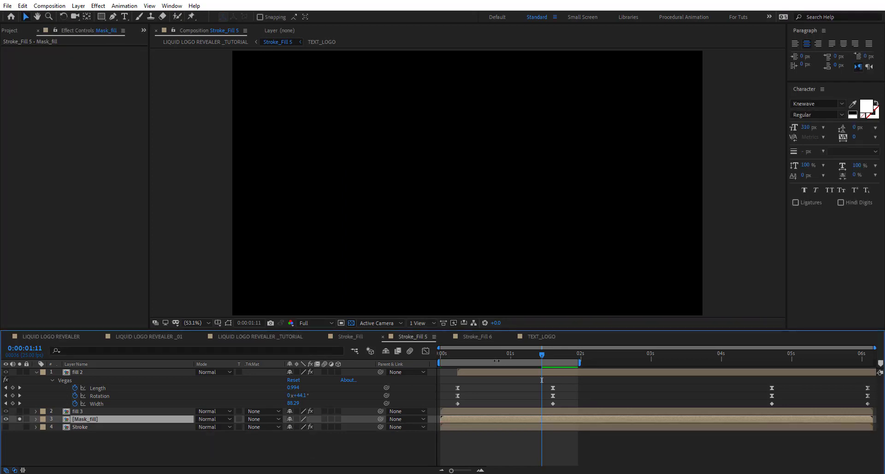
pyautogui.moveTo(539, 356)
pyautogui.mouseDown()
pyautogui.moveTo(545, 353)
pyautogui.moveTo(495, 354)
pyautogui.moveTo(527, 361)
pyautogui.mouseUp()
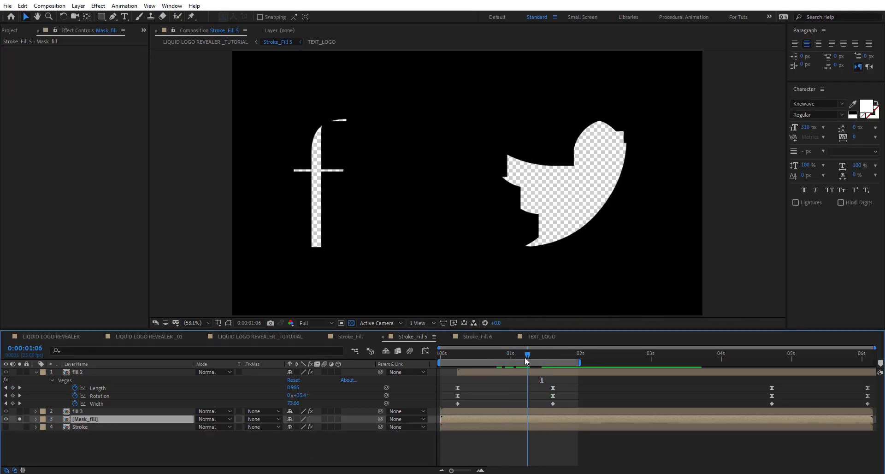
# Duplicate the fill 3 layer in Stroke_Fill 5 and remove the Minimax and Vegas effects from the lower copy
pyautogui.click(70, 411)
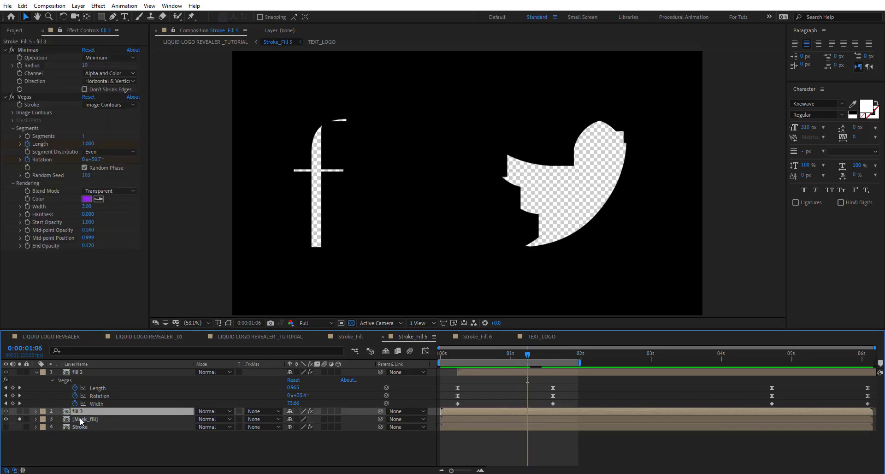
pyautogui.hotkey('ctrl', 'd')
pyautogui.click(80, 419)
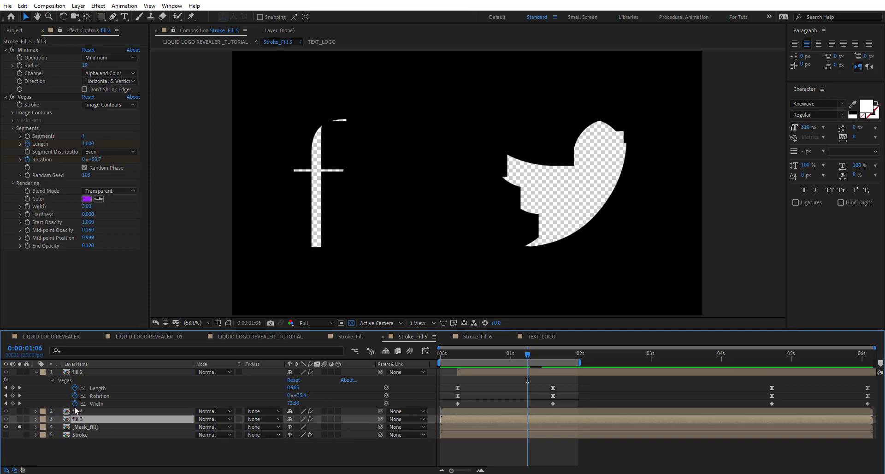
pyautogui.click(28, 50)
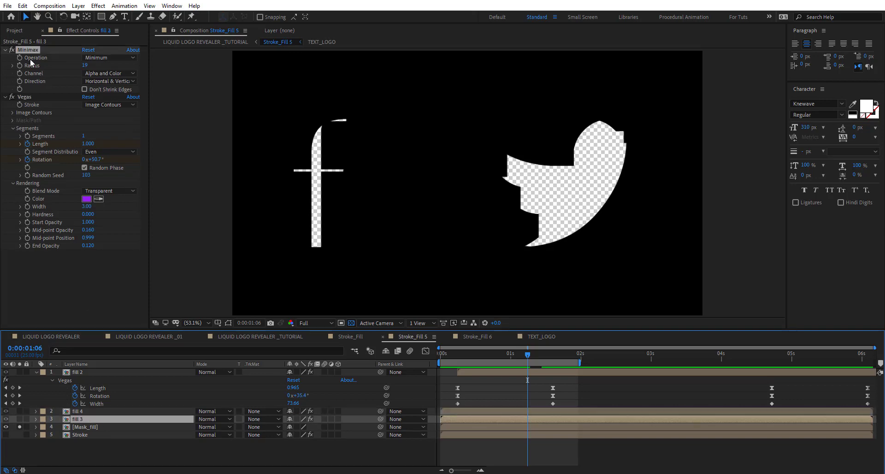
pyautogui.keyDown('ctrl'); pyautogui.click(32, 96); pyautogui.keyUp('ctrl')
pyautogui.press('Delete')
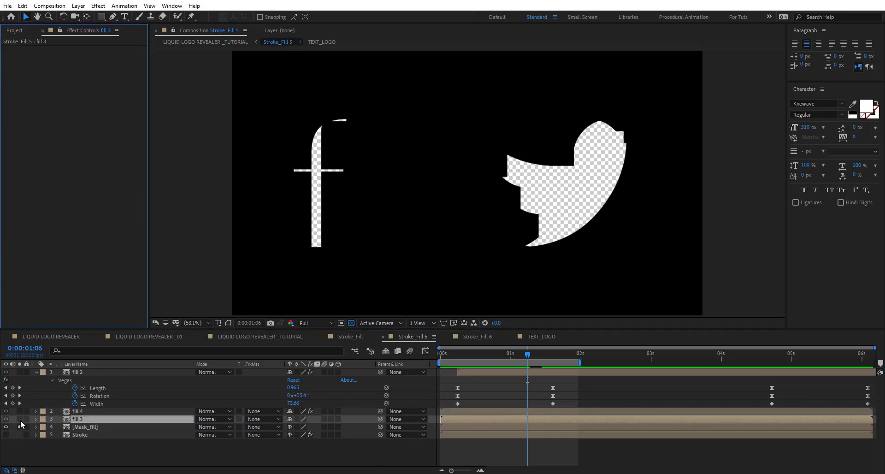
# Check the stripped fill 3 layer on its own, place it beneath Mask_fill, and set its track matte to Alpha Matte "Mask_fill"
pyautogui.click(20, 418)
pyautogui.click(20, 427)
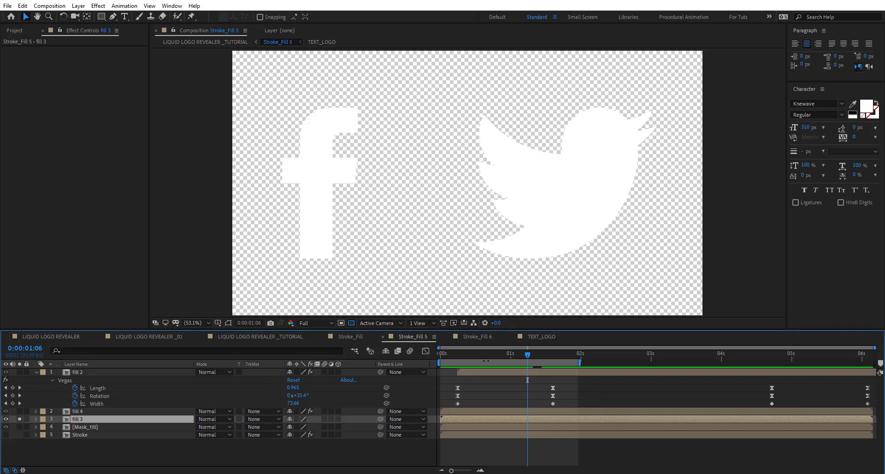
pyautogui.moveTo(521, 354); pyautogui.dragTo(544, 357)
pyautogui.click(20, 419)
pyautogui.click(87, 425)
pyautogui.moveTo(89, 417); pyautogui.dragTo(98, 425)
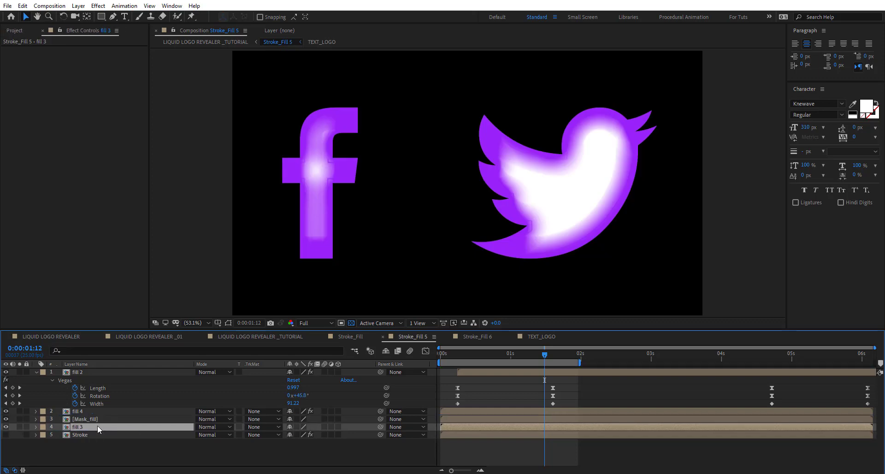
pyautogui.click(245, 426)
pyautogui.click(281, 387)
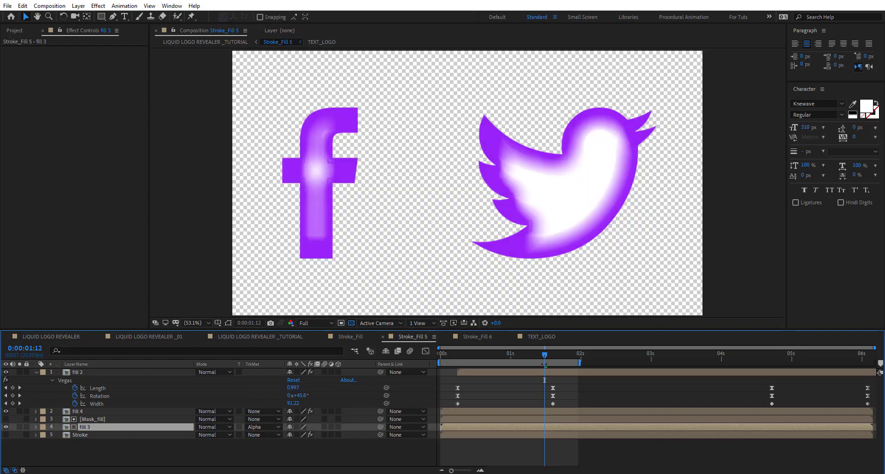
# Scrub to 0:00:01:15 and apply a purple Fill effect to the matted fill 3 layer
pyautogui.moveTo(544, 357)
pyautogui.mouseDown()
pyautogui.moveTo(485, 357)
pyautogui.moveTo(556, 361)
pyautogui.mouseUp()
pyautogui.hotkey('ctrl', 'space')
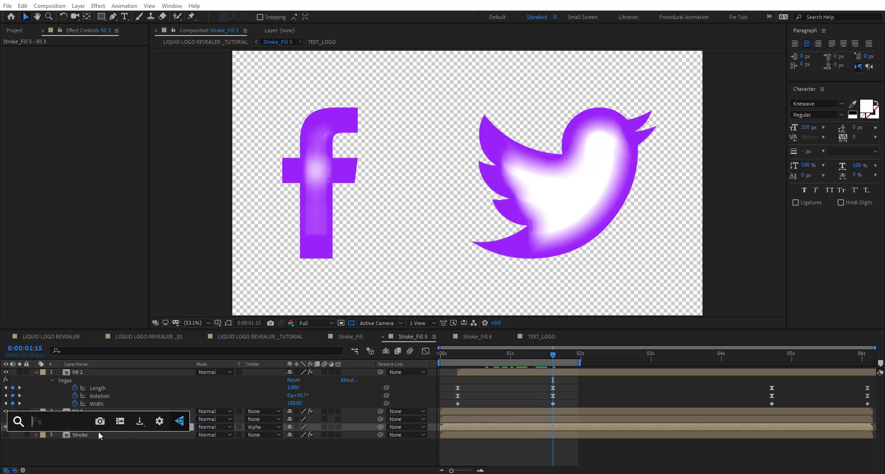
pyautogui.write('fill')
pyautogui.press('Return')
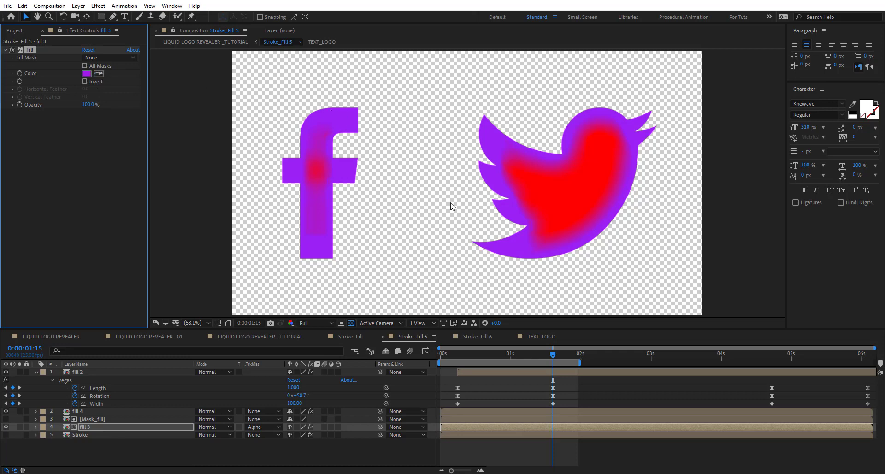
# Scrub to 0:00:04:22, compare the logos with fill 3 hidden and shown, and hide the transparency grid
pyautogui.moveTo(549, 355); pyautogui.dragTo(783, 371)
pyautogui.click(47, 426)
pyautogui.click(6, 426)
pyautogui.click(6, 427)
pyautogui.click(351, 323)
# In Mask_fill, copy the fill layer's two Minimax Radius keyframes to 0:00:04:22, time-reverse the copies, and scrub through them
pyautogui.doubleClick(83, 419)
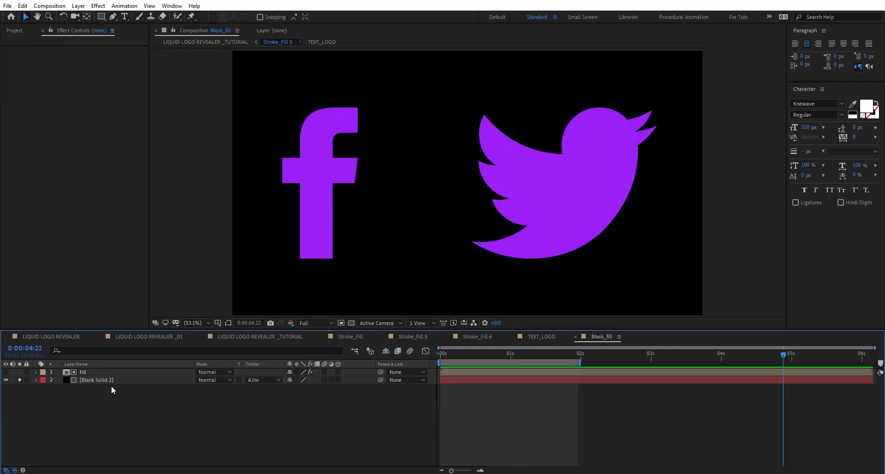
pyautogui.click(99, 372)
pyautogui.press('u')
pyautogui.moveTo(565, 382); pyautogui.dragTo(512, 392)
pyautogui.hotkey('ctrl', 'c')
pyautogui.hotkey('ctrl', 'v')
pyautogui.rightClick(803, 388)
pyautogui.moveTo(814, 383)
pyautogui.click(737, 470)
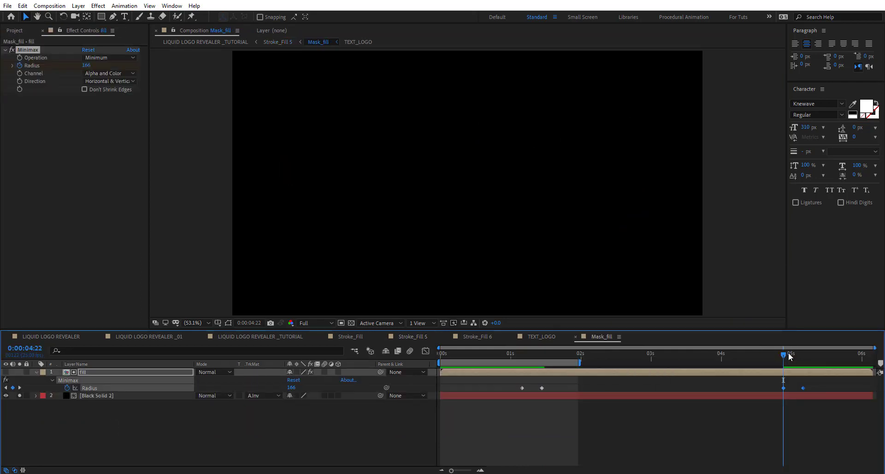
pyautogui.moveTo(784, 355)
pyautogui.mouseDown()
pyautogui.moveTo(805, 355)
pyautogui.moveTo(784, 354)
pyautogui.mouseUp()
pyautogui.click(797, 355)
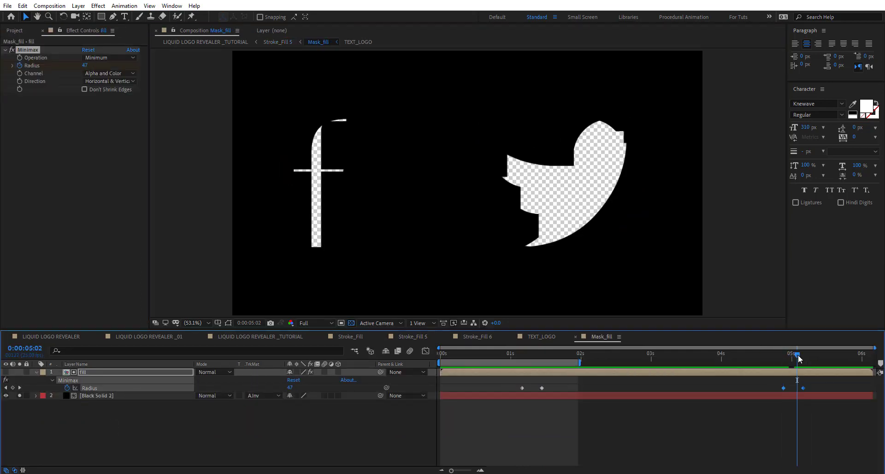
# Preview the LIQUID LOGO REVEALER _TUTORIAL composition and inspect how the logos fill around 0:00:01:05
pyautogui.click(248, 336)
pyautogui.press('space')
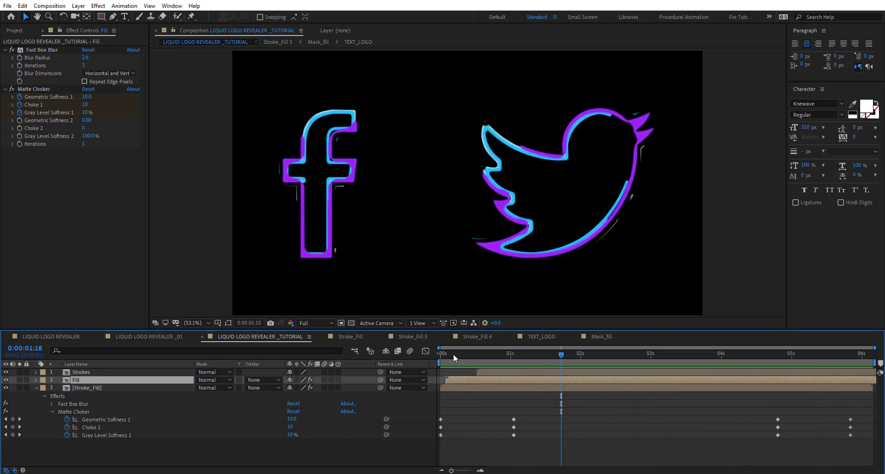
pyautogui.moveTo(448, 353)
pyautogui.mouseDown()
pyautogui.moveTo(540, 361)
pyautogui.moveTo(523, 355)
pyautogui.mouseUp()
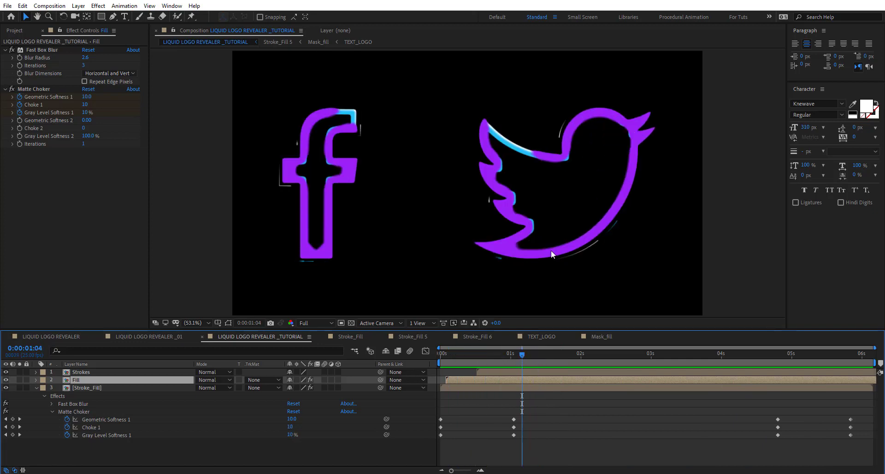
pyautogui.click(524, 355)
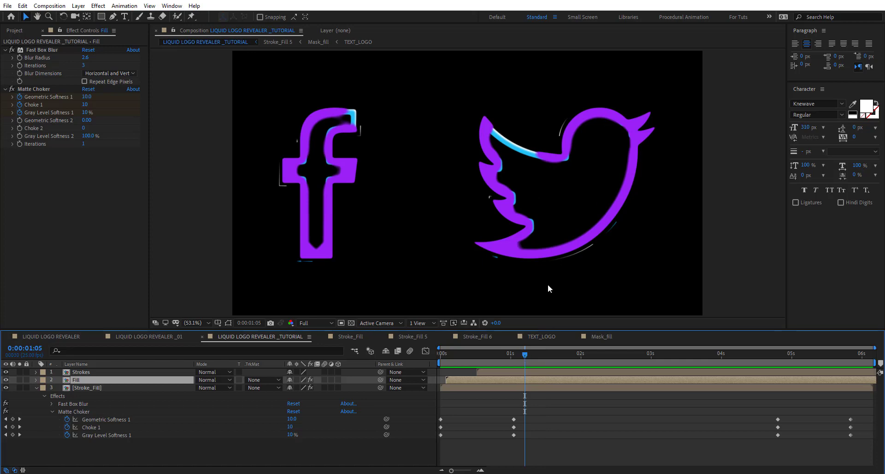
# Add Fast Box Blur with radius 6.8 and Matte Choker with Geometric Softness 1 of 22.6 and Choke 1 of 90 to Mask_fill's fill layer
pyautogui.doubleClick(490, 377)
pyautogui.doubleClick(118, 419)
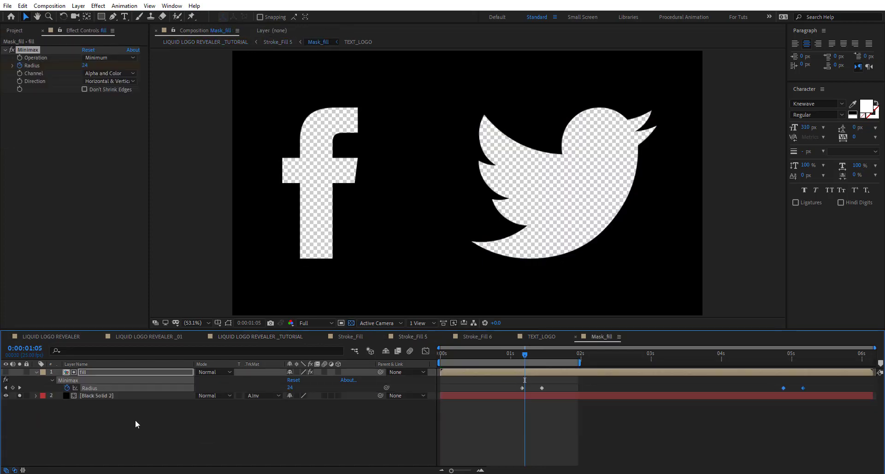
pyautogui.click(93, 372)
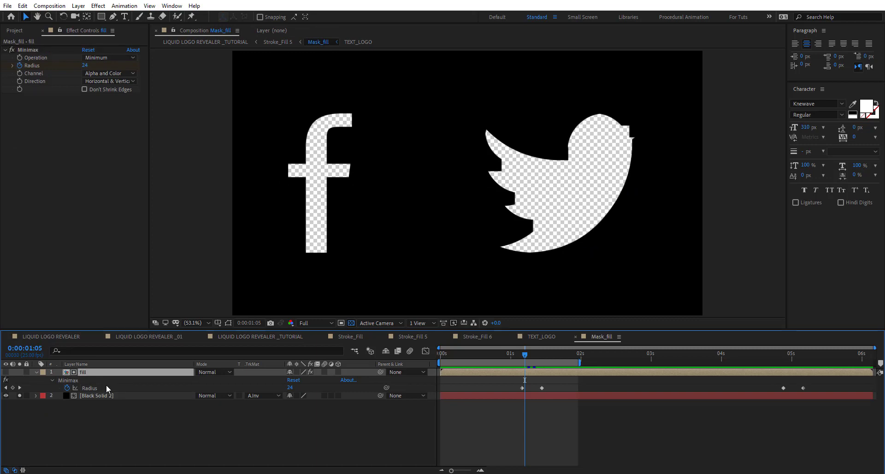
pyautogui.press('u')
pyautogui.hotkey('ctrl', 'space')
pyautogui.write('ma')
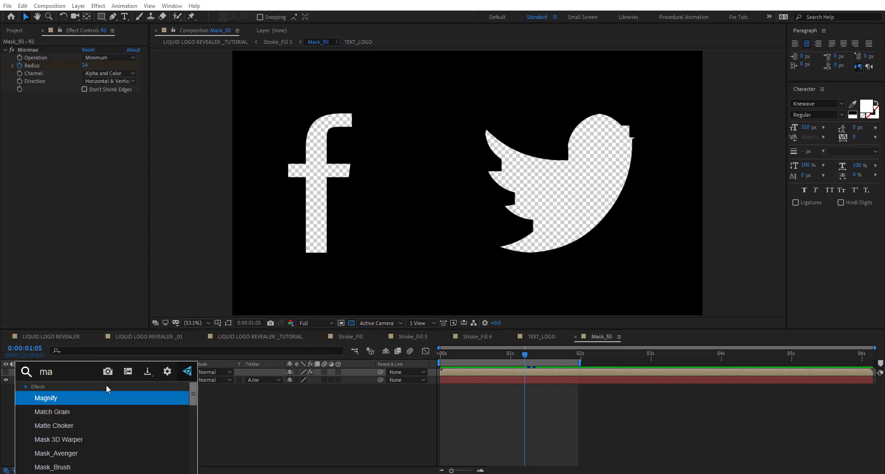
pyautogui.write('tt')
pyautogui.press('Escape')
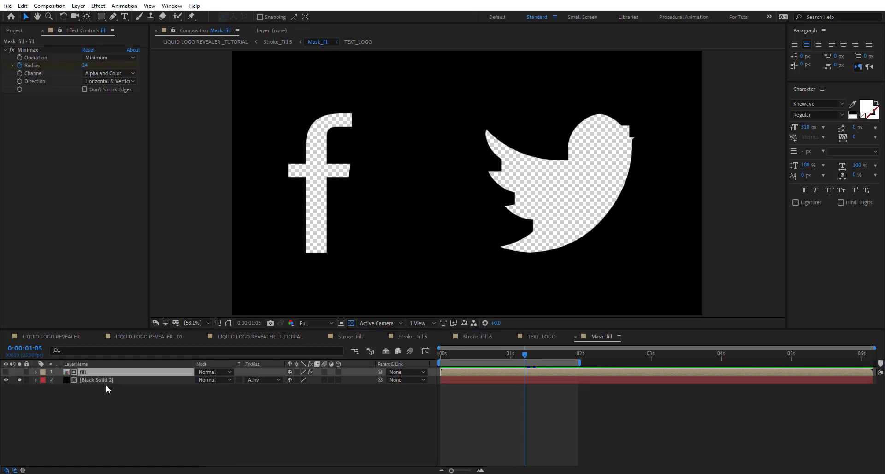
pyautogui.moveTo(87, 106); pyautogui.dragTo(66, 145)
pyautogui.hotkey('ctrl', 'space')
pyautogui.write('box')
pyautogui.press('Return')
pyautogui.moveTo(524, 354)
pyautogui.mouseDown()
pyautogui.moveTo(550, 357)
pyautogui.moveTo(529, 354)
pyautogui.mouseUp()
# Compare the mask with the blur and choker off and on, and set Blur Radius to 5.7 and Choke 1 to -69
pyautogui.click(12, 136)
pyautogui.click(12, 97)
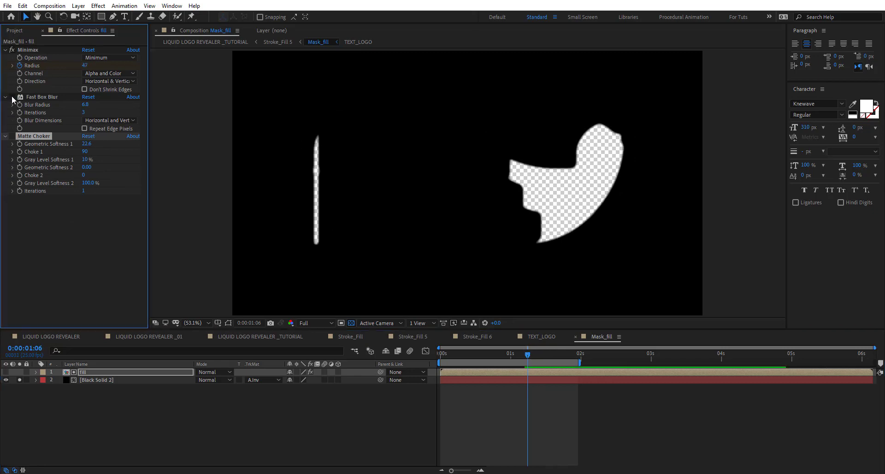
pyautogui.click(13, 97)
pyautogui.click(13, 136)
pyautogui.moveTo(85, 105); pyautogui.dragTo(80, 107)
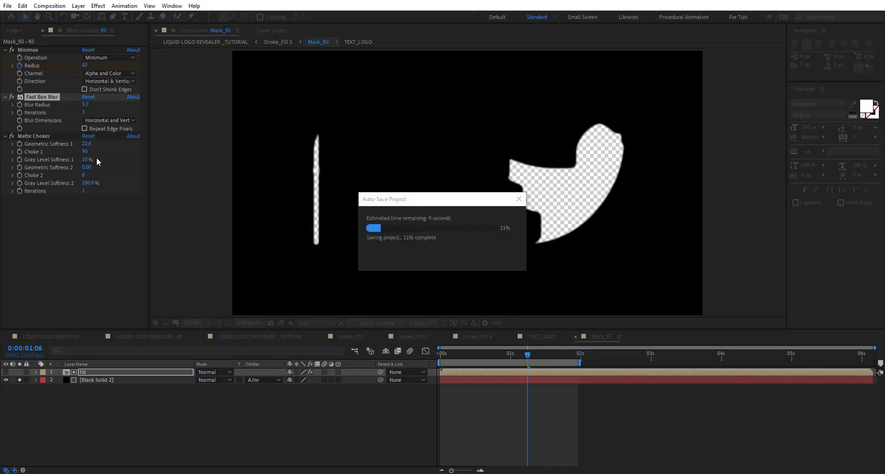
pyautogui.moveTo(85, 152); pyautogui.dragTo(23, 152)
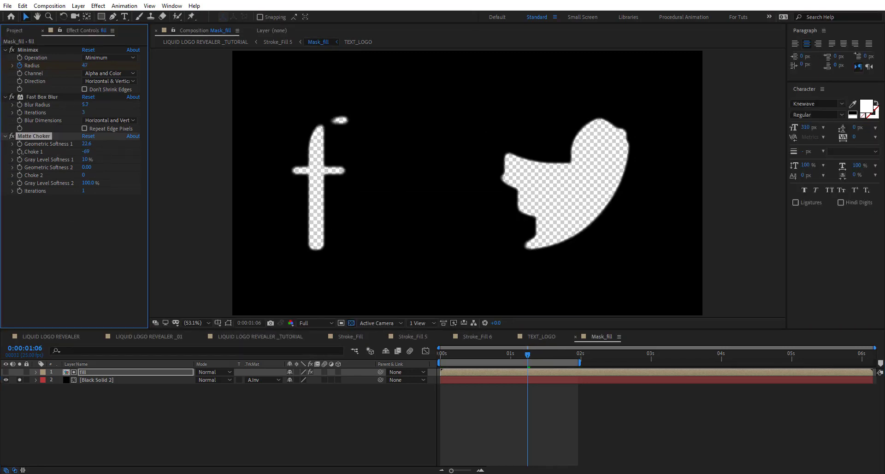
# Preview the LIQUID LOGO REVEALER _TUTORIAL composition from its first frame to check the softened fill mask
pyautogui.click(287, 336)
pyautogui.press('Home')
pyautogui.press('space')
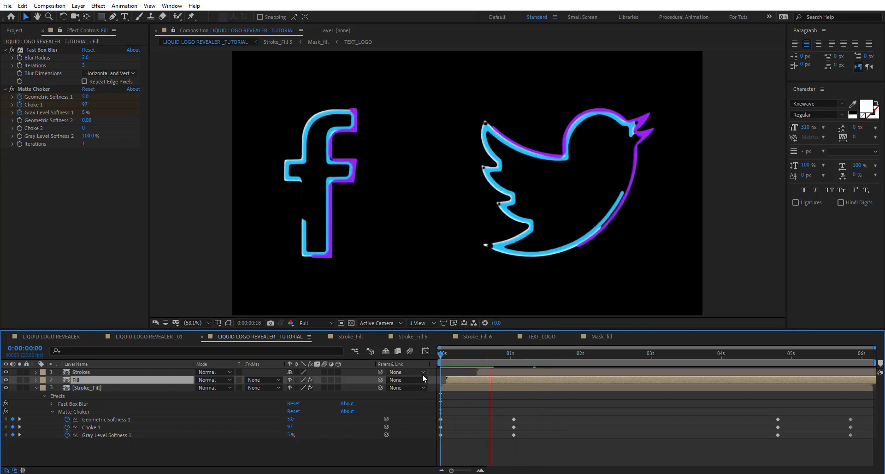